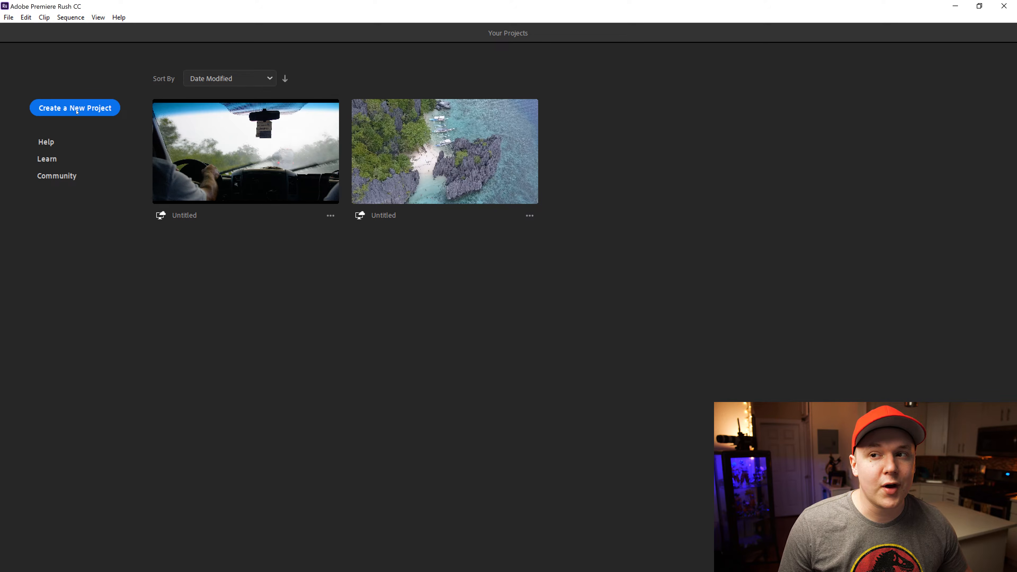
Step: Start a new project named tutorial and open the Footage folder on the Z: network drive as the media source
click(88, 109)
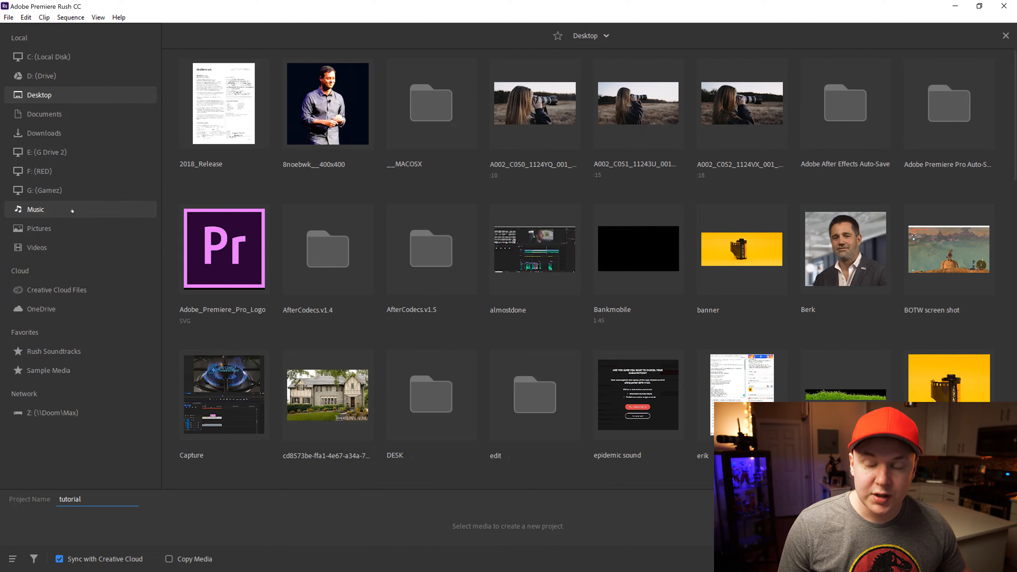
click(50, 413)
double_click(650, 122)
double_click(234, 150)
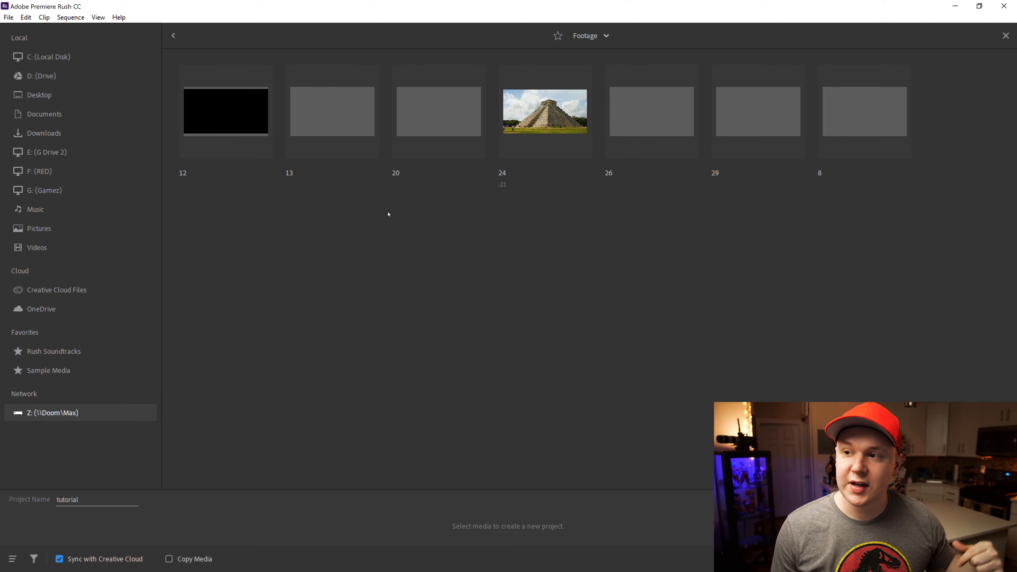
Step: Select clips 12, 13, 20, 24 and 26 in that order and create the project from them
drag(191, 220, 645, 149)
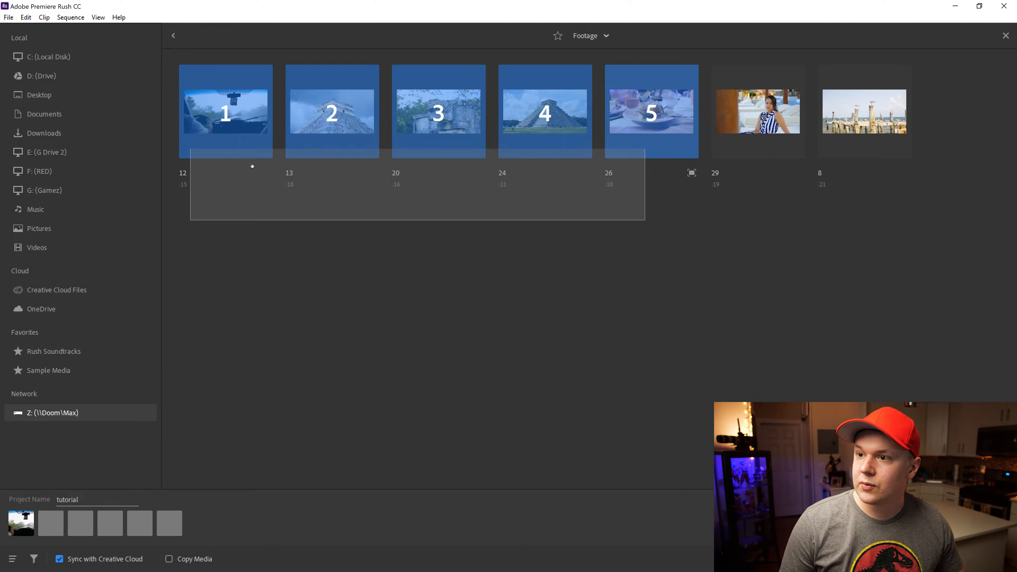
drag(271, 163, 276, 165)
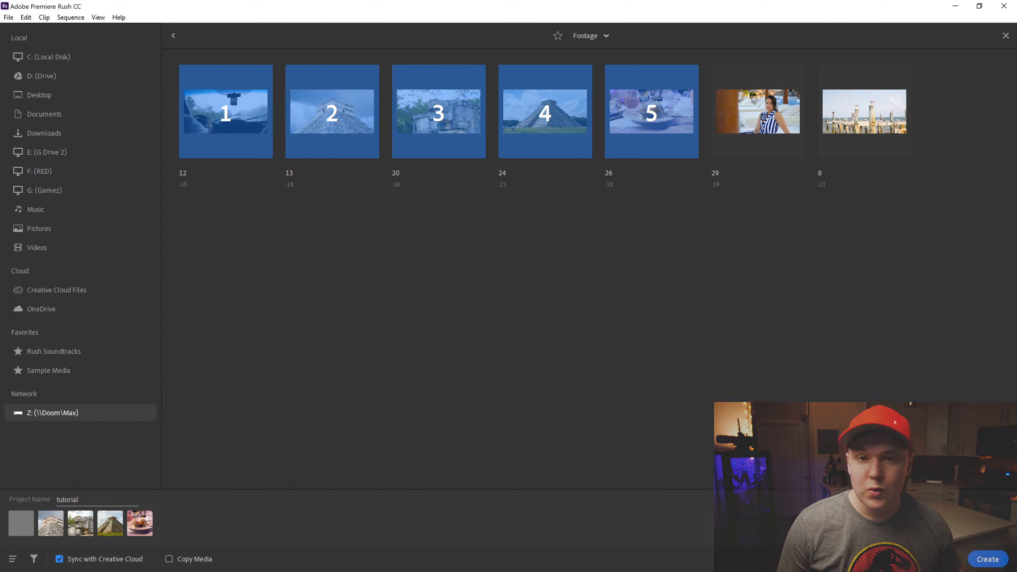
click(969, 558)
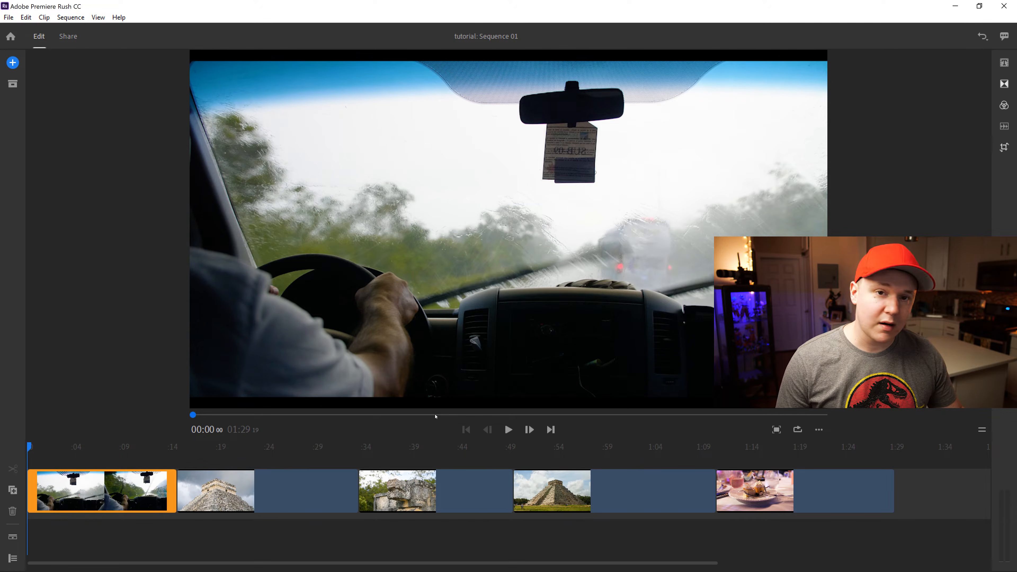
Step: Set the preview quality to Low and play part of the driving clip to check playback
click(508, 429)
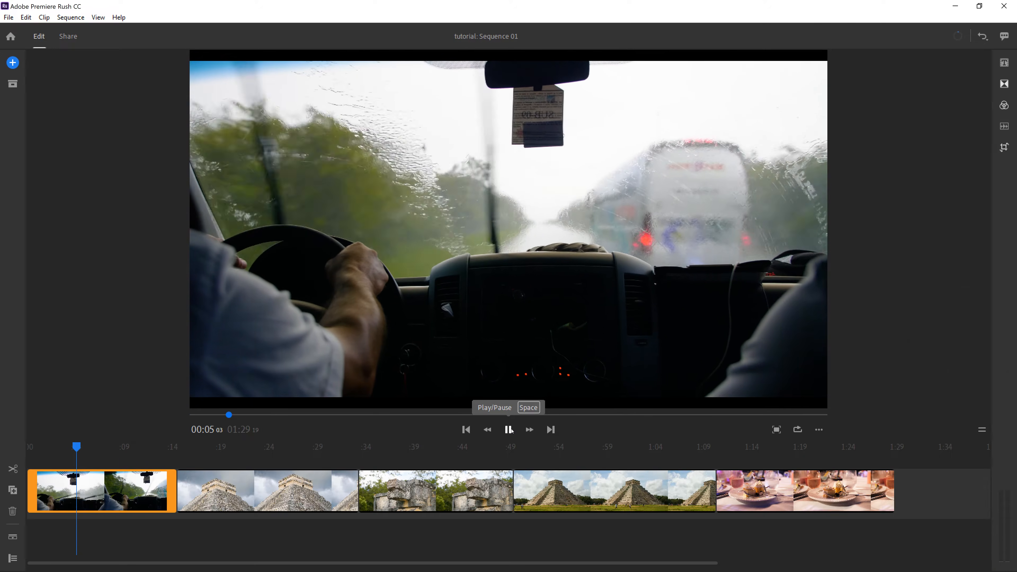
click(508, 429)
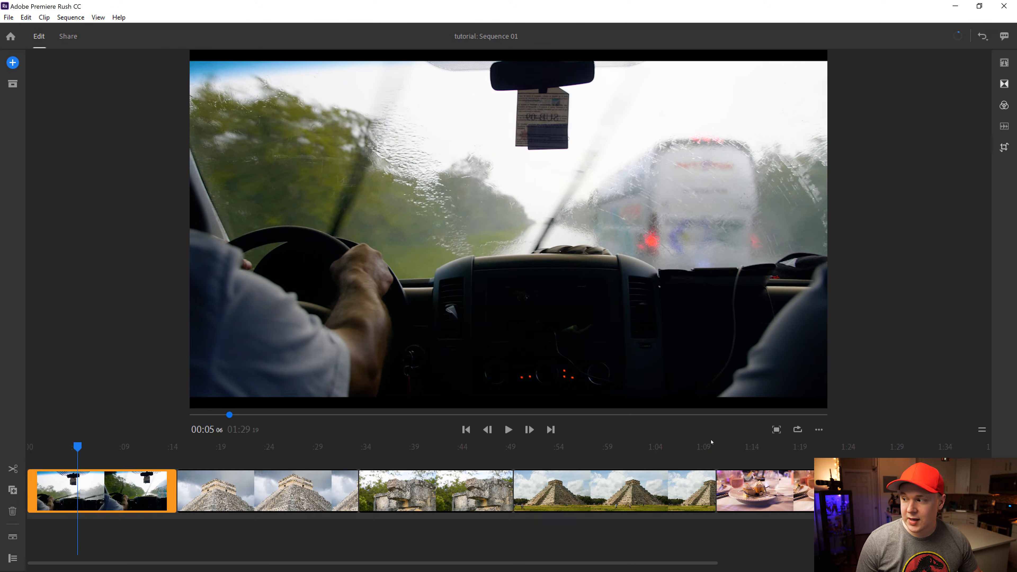
click(819, 429)
mouse_move(823, 409)
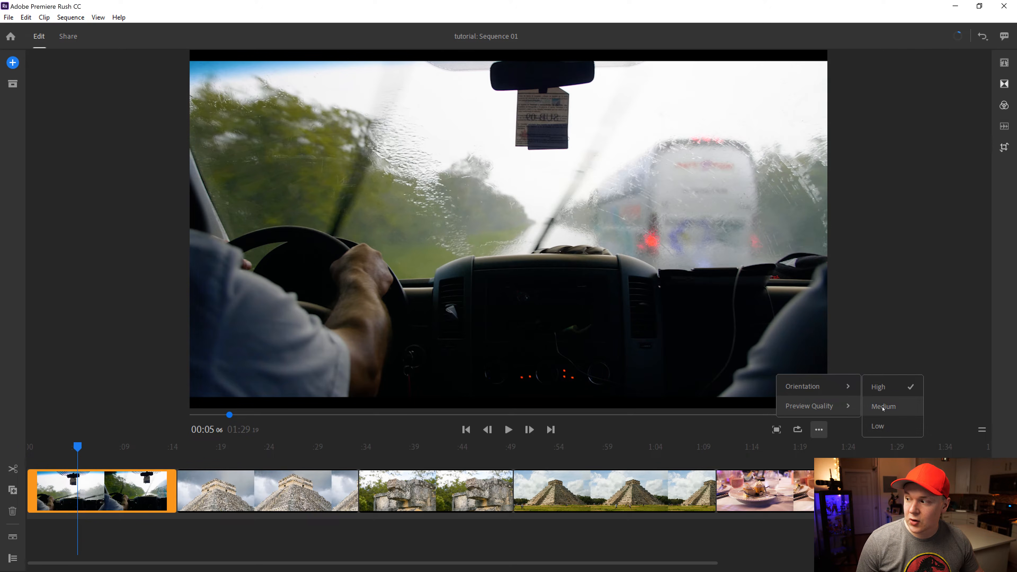
click(879, 426)
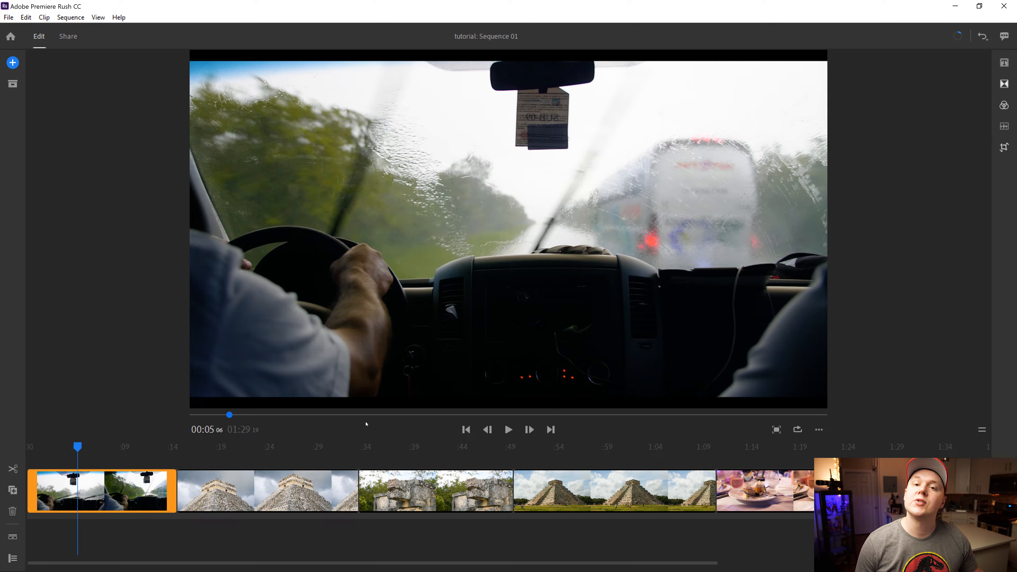
click(509, 430)
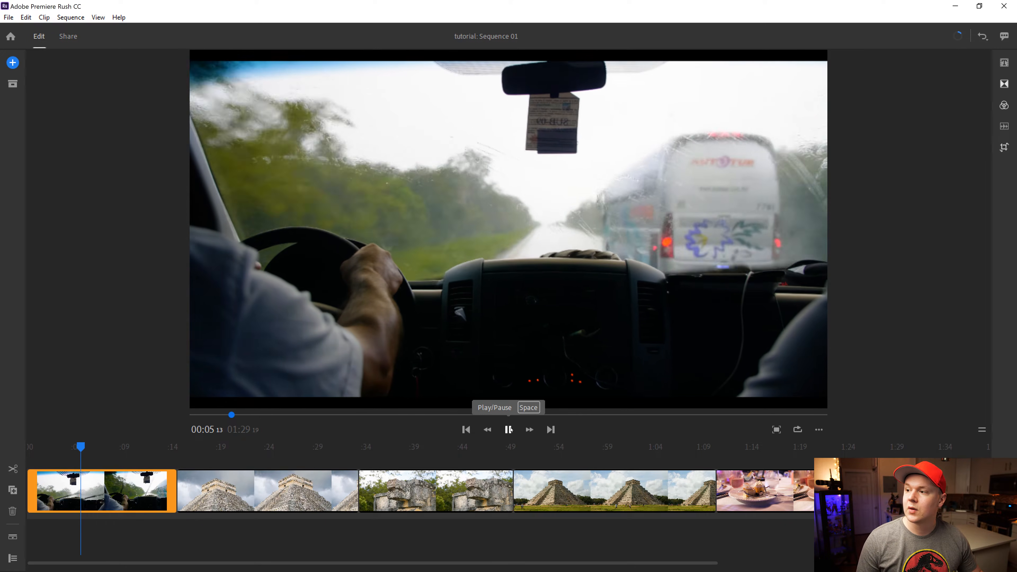
click(509, 430)
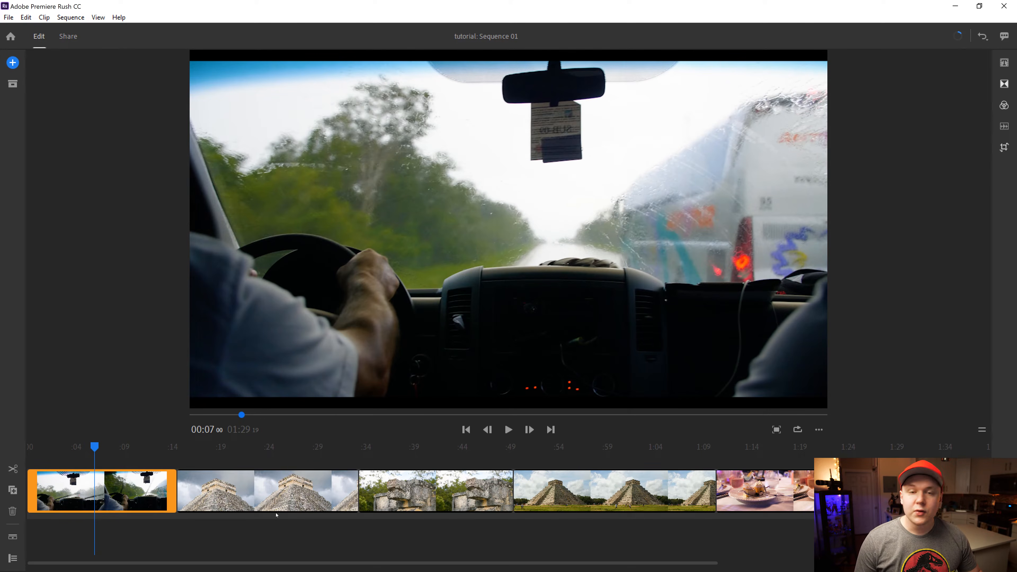
Step: Examine the timeline clips by selecting the driving, pyramid, ruins and dessert shots back and forth
click(199, 497)
click(431, 495)
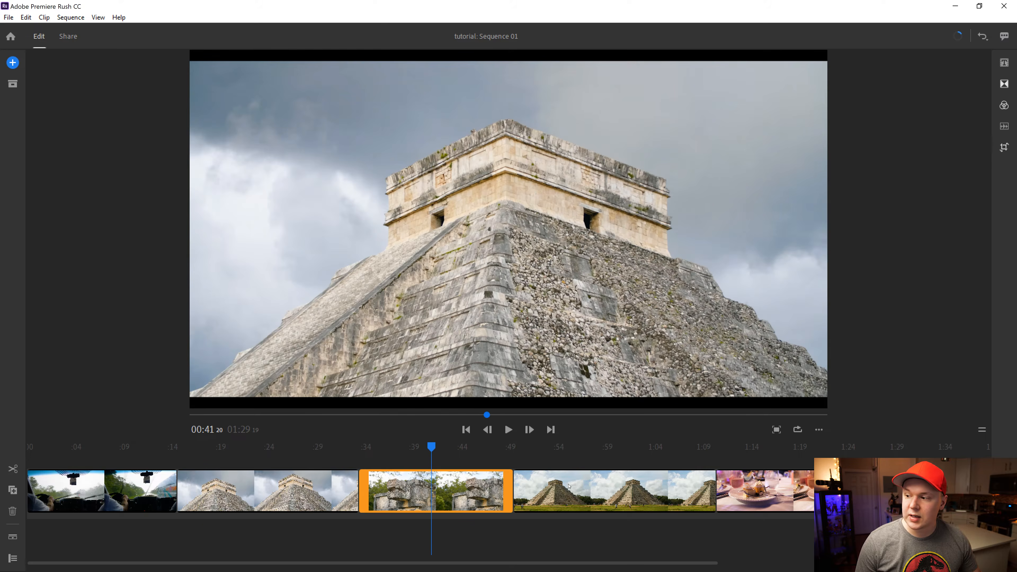
click(586, 493)
click(816, 491)
click(615, 489)
click(428, 494)
click(294, 494)
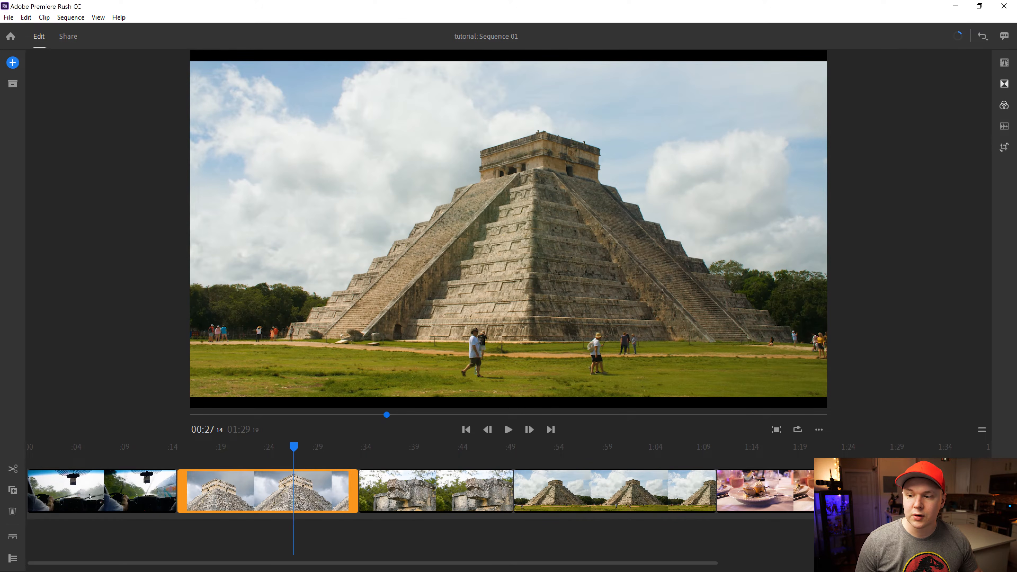
click(90, 496)
click(261, 496)
click(470, 495)
click(269, 495)
click(100, 495)
click(257, 495)
click(438, 496)
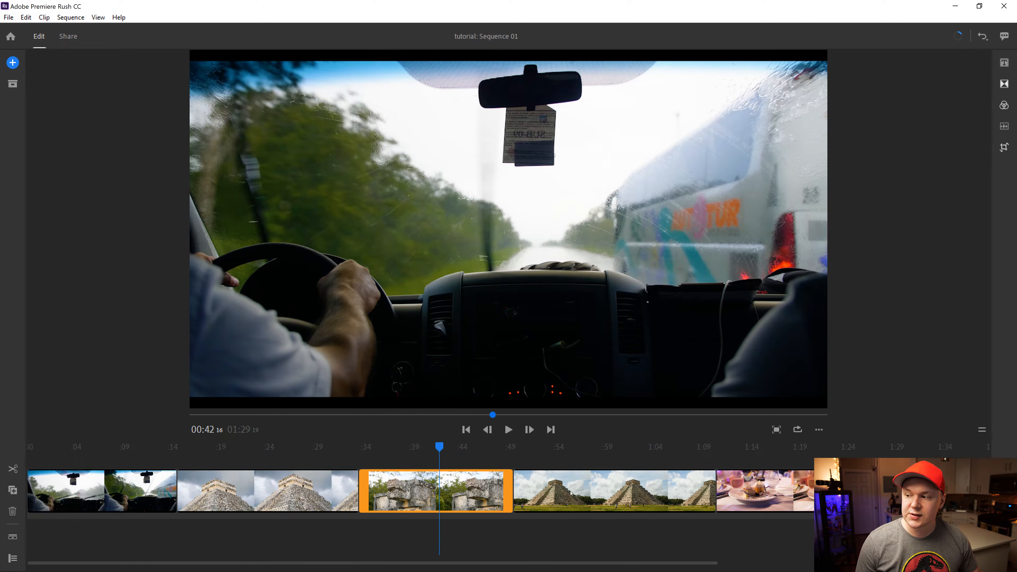
click(575, 497)
click(423, 498)
click(271, 500)
Step: Move the driving clip behind the close-up pyramid clip so the pyramid shot opens the sequence
drag(113, 501, 304, 505)
drag(459, 494, 416, 515)
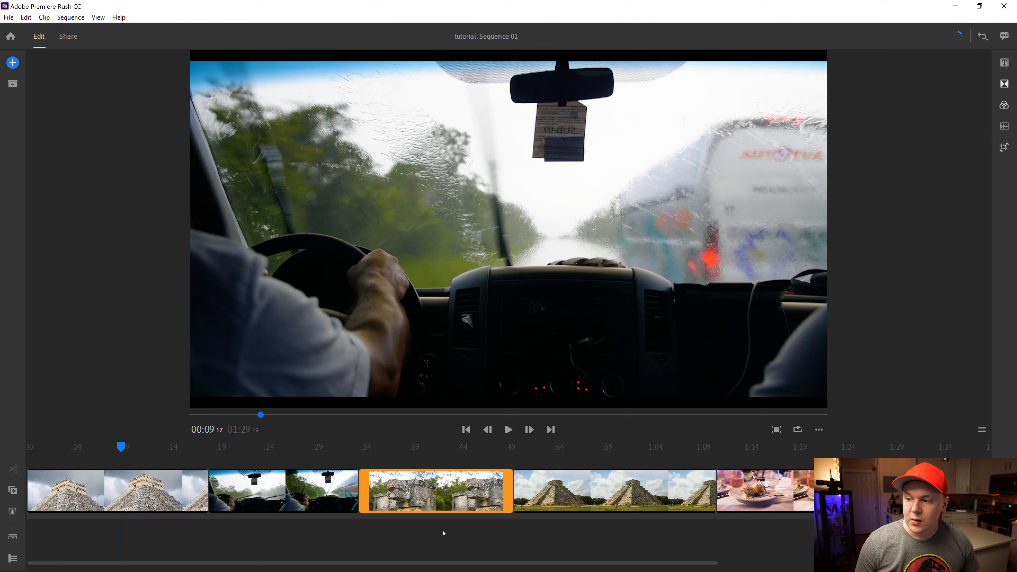
Step: Trim the ends of the opening pyramid clip to about 15 seconds and the driving clip to about half its length
click(162, 497)
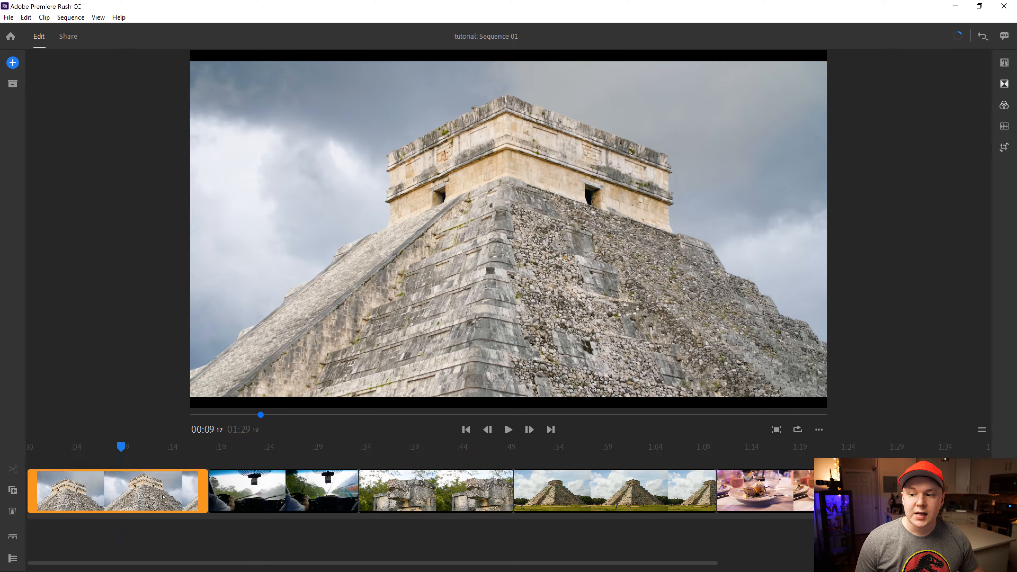
drag(204, 495, 180, 495)
click(285, 494)
drag(328, 493, 253, 493)
Step: Shorten the ruins, wide pyramid and dessert clips from their ends, and trim the opening pyramid clip to about 8 seconds
click(352, 491)
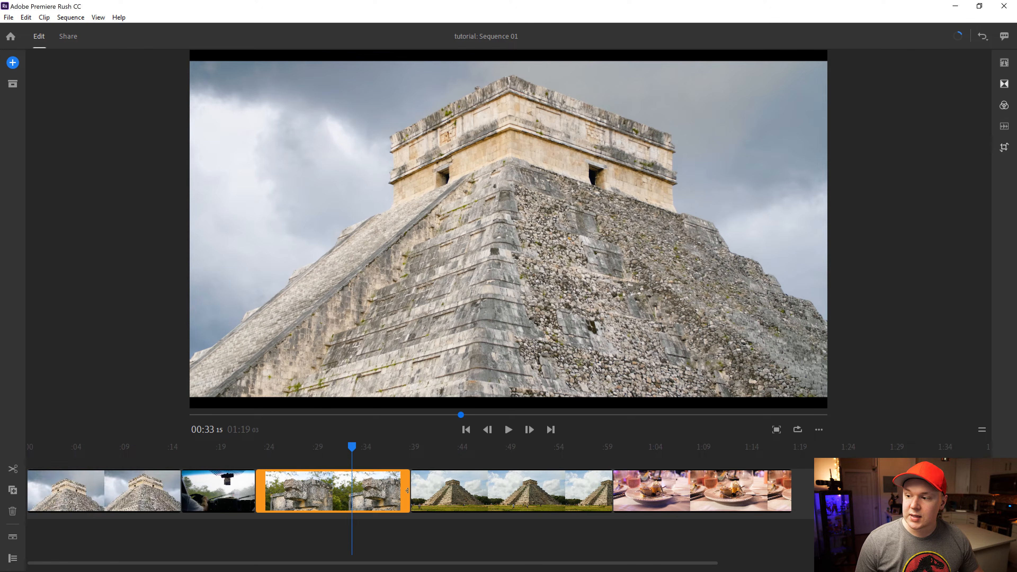
drag(410, 491, 320, 491)
click(434, 491)
drag(522, 490, 402, 490)
click(505, 491)
drag(585, 494, 486, 493)
click(159, 492)
drag(176, 485, 103, 487)
Step: Play the trimmed sequence from near its start and check each of the remaining clips
drag(105, 447, 32, 447)
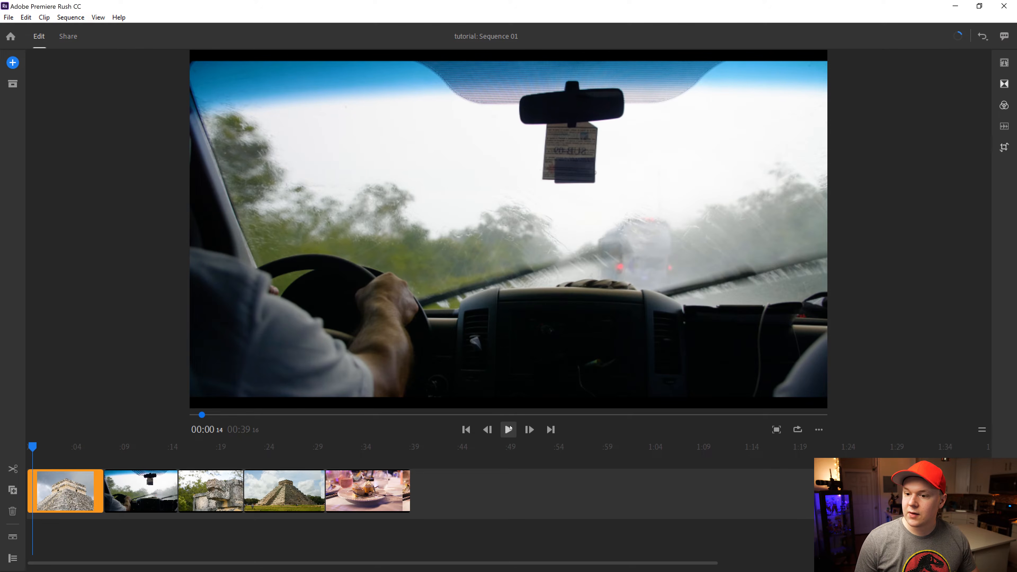
click(508, 429)
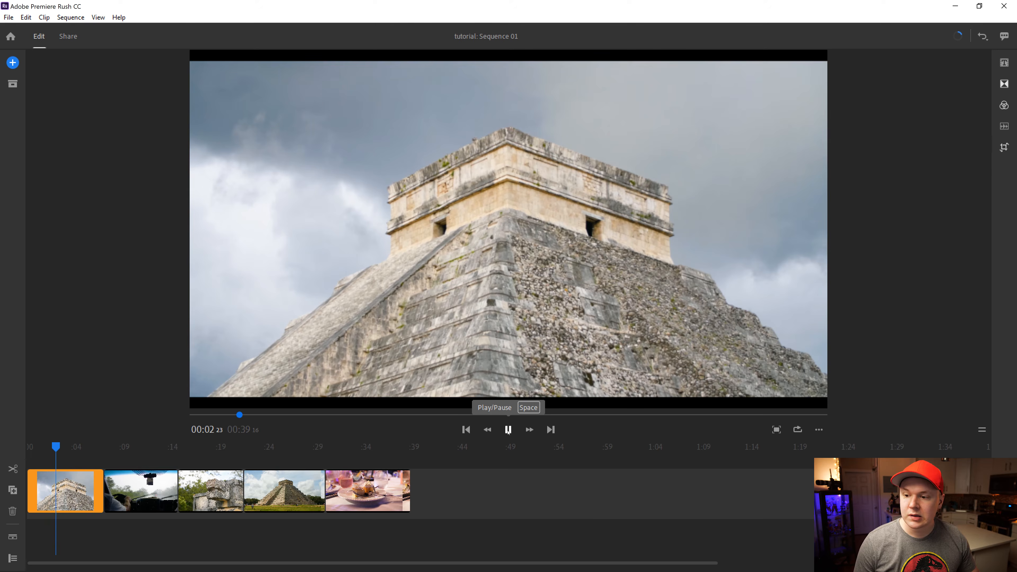
click(508, 429)
click(157, 490)
click(218, 493)
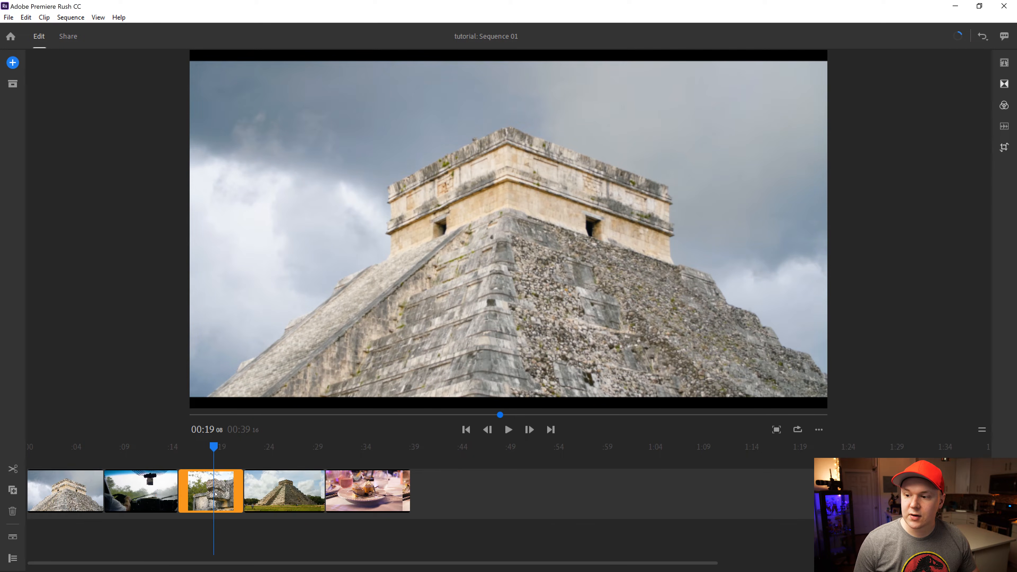
click(286, 495)
click(366, 497)
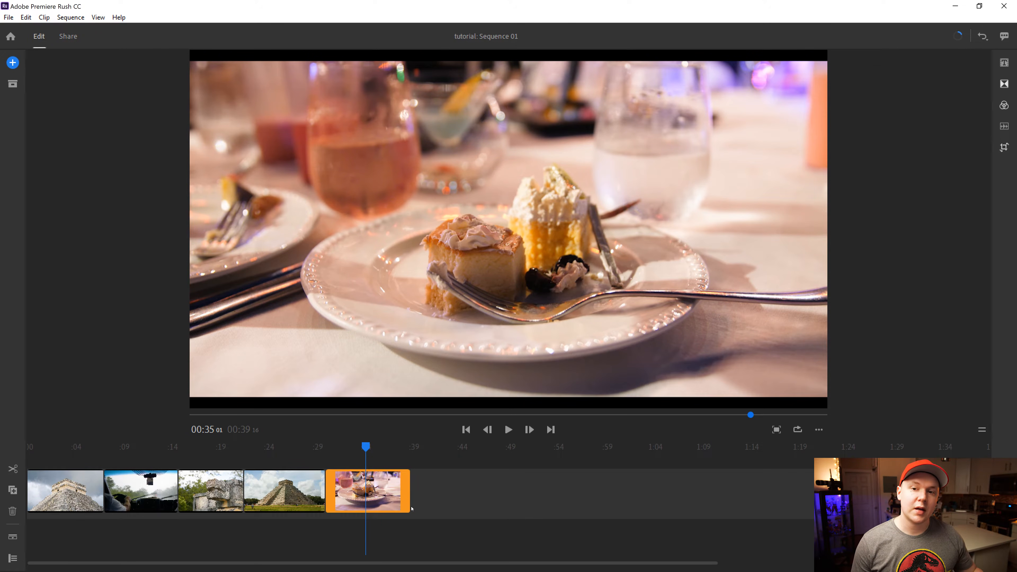
Step: Switch to File Explorer and add clips 8 and 29 from the Footage folder to the end of the timeline
key(alt+Tab)
click(696, 184)
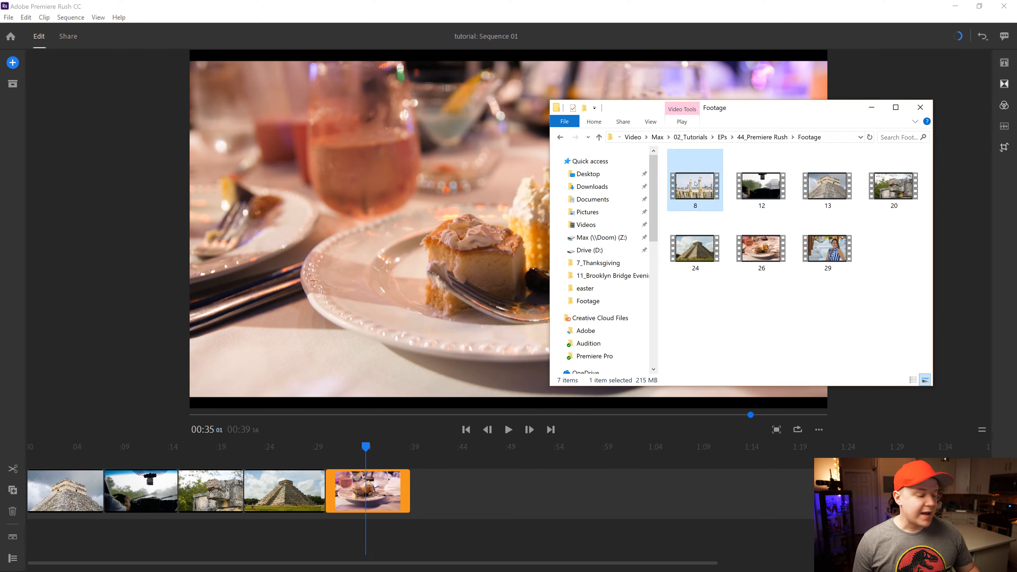
ctrl+click(827, 249)
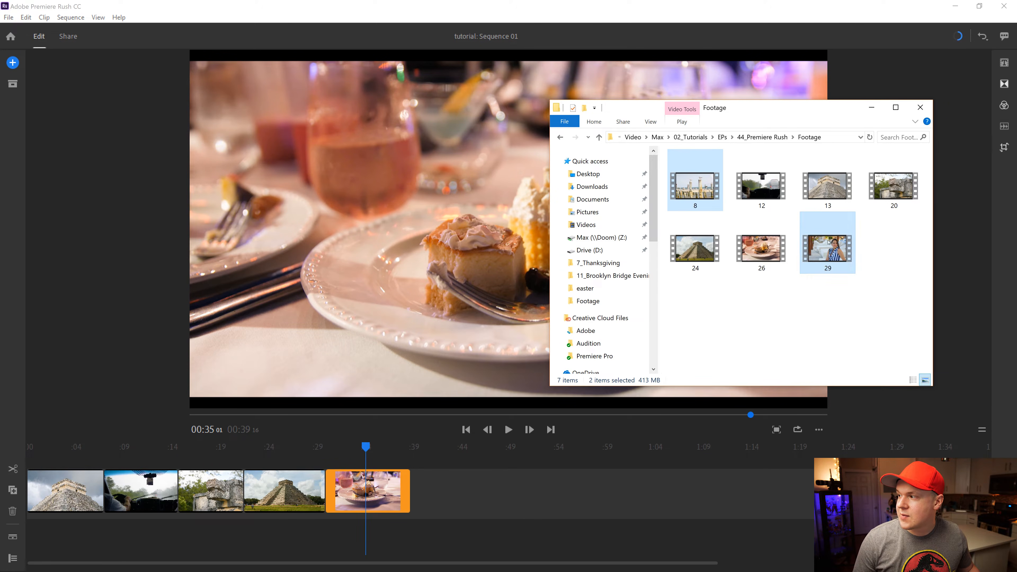
drag(827, 248, 608, 491)
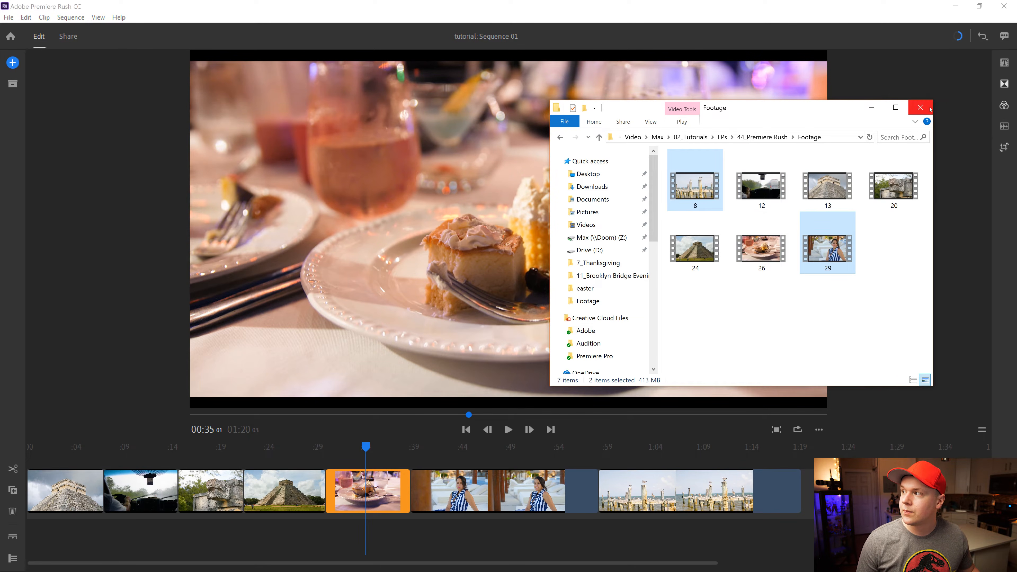
click(920, 107)
Step: Trim the ends of the woman clip and the seagull pier clip to about 8 seconds each
click(569, 495)
drag(593, 495, 483, 502)
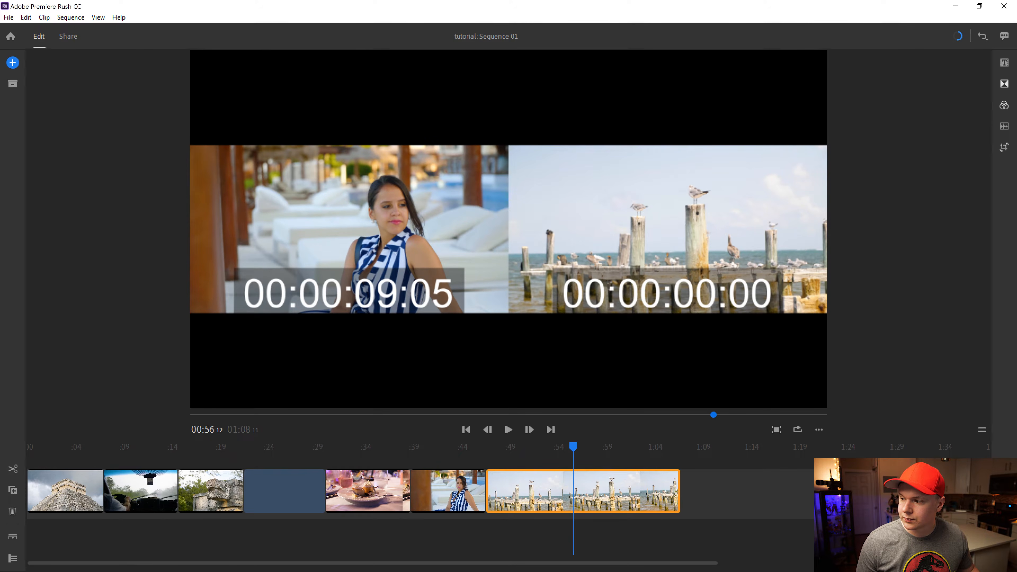
drag(681, 492, 566, 494)
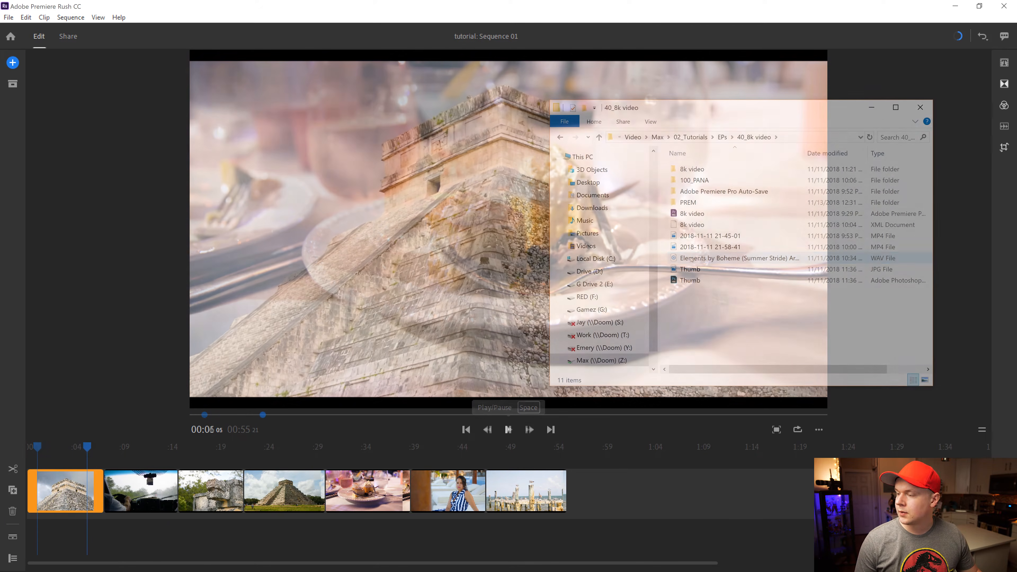
Step: Add the Elements by Boheme (Summer Stride) WAV file beneath the video clips and play the sequence from the start
drag(713, 258, 144, 522)
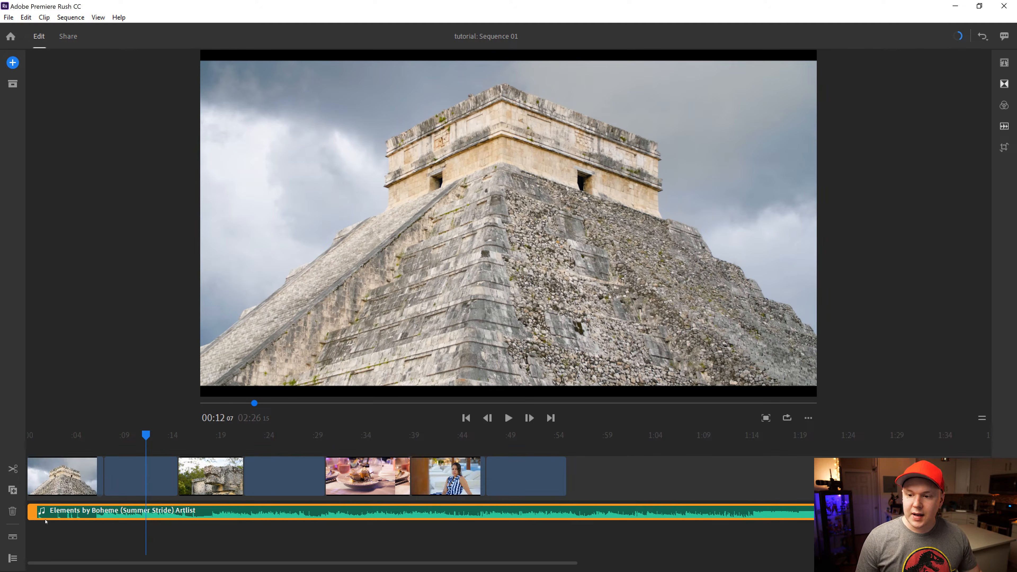
drag(146, 435, 27, 436)
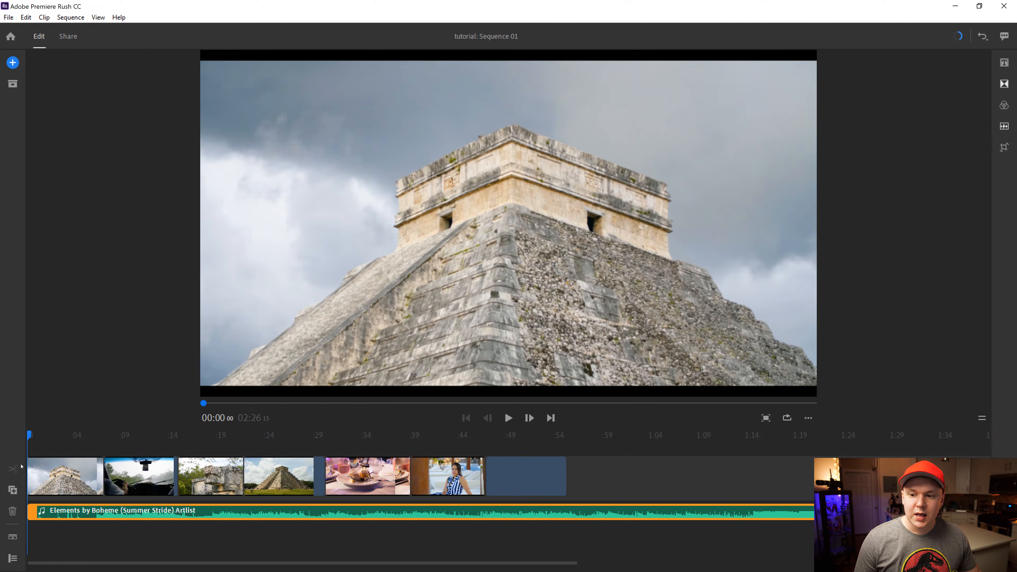
click(508, 418)
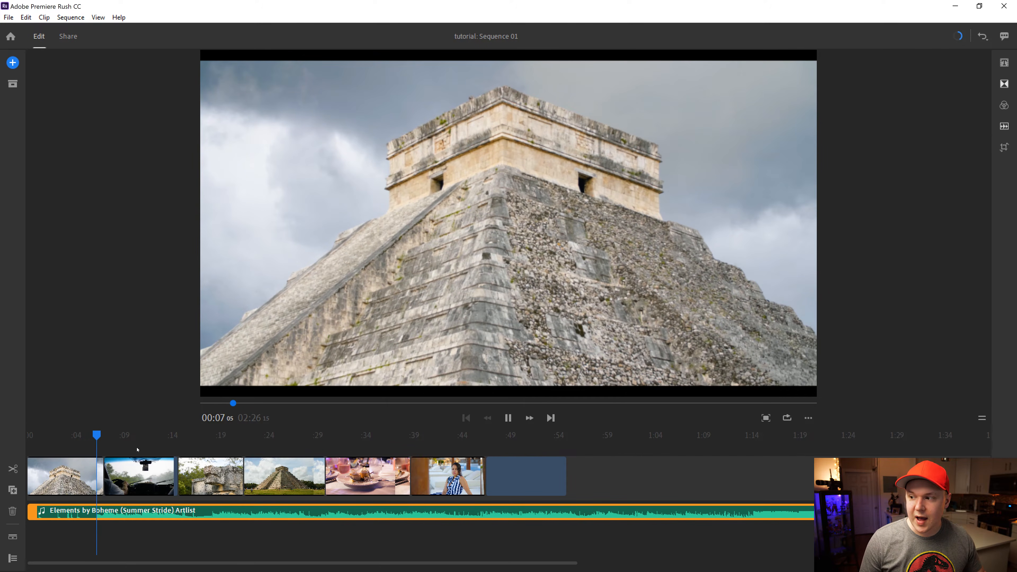
click(486, 418)
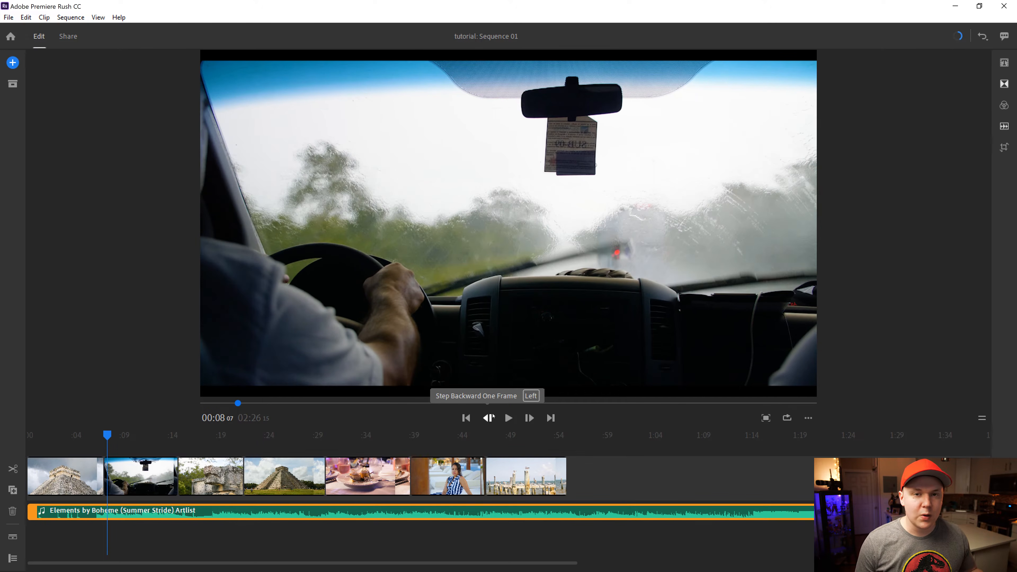
Step: Set the music clip's volume to 17 in its basic audio settings
click(229, 546)
click(319, 481)
click(289, 513)
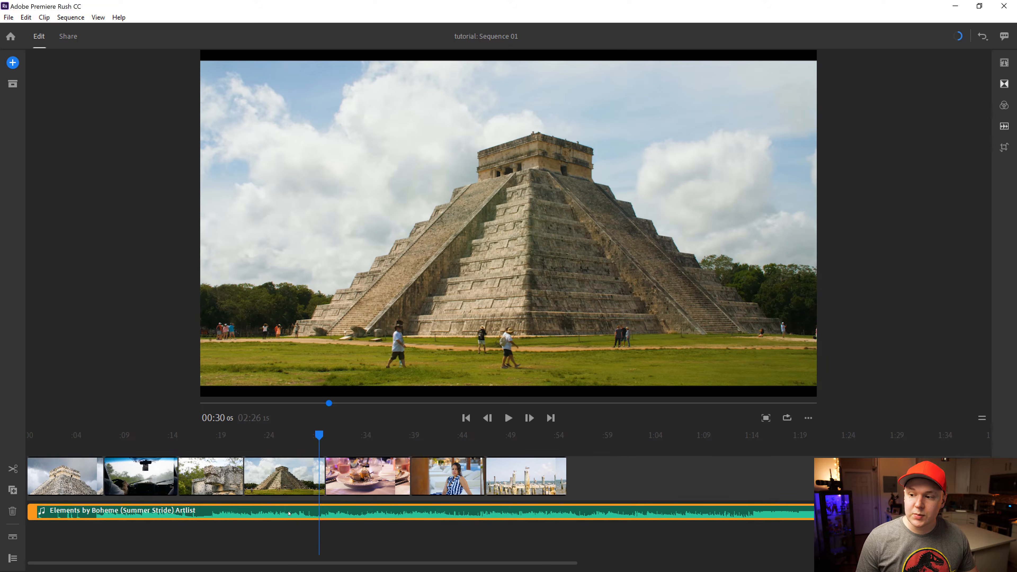
click(1004, 126)
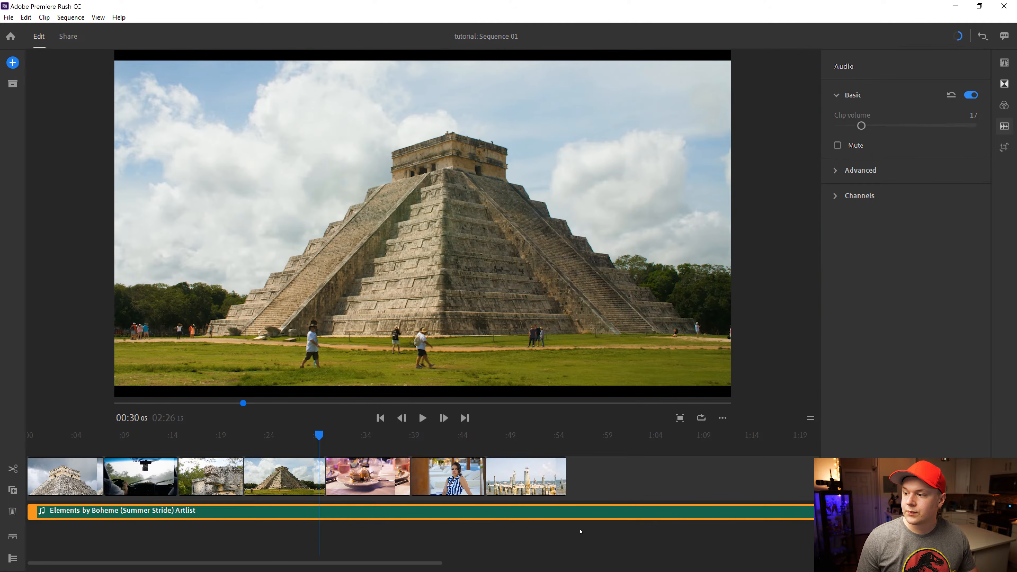
click(581, 513)
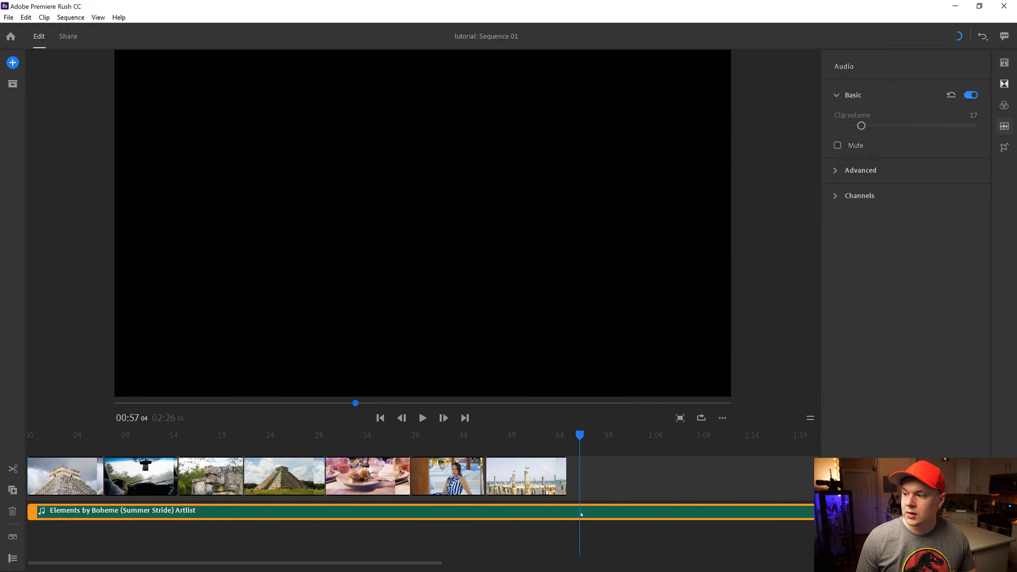
click(1004, 126)
Step: Split the music clip at 00:59:23, a few seconds after the last video clip
click(639, 513)
click(601, 513)
mouse_move(590, 432)
mouse_down()
mouse_move(575, 433)
mouse_move(605, 439)
mouse_up()
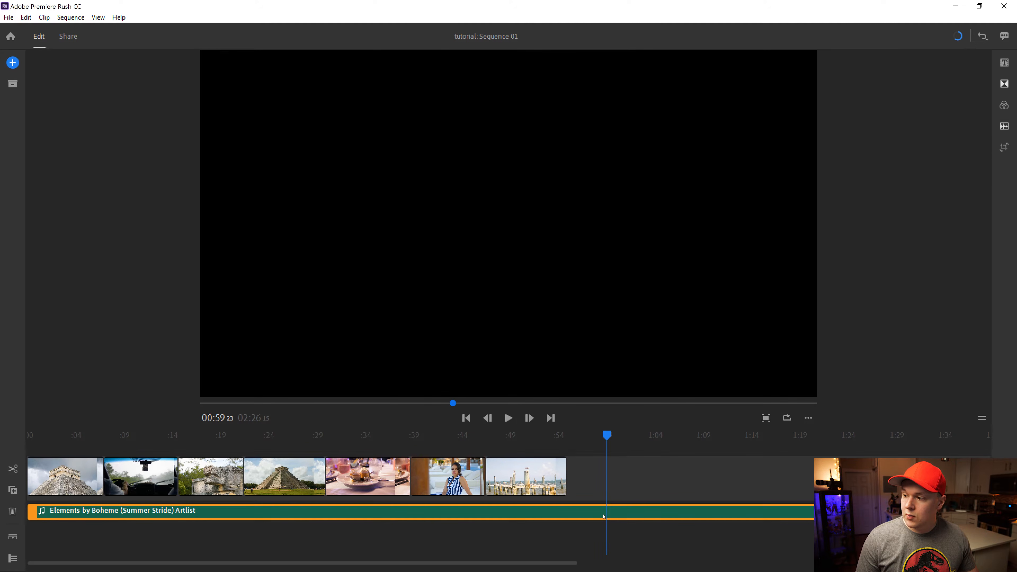
click(13, 470)
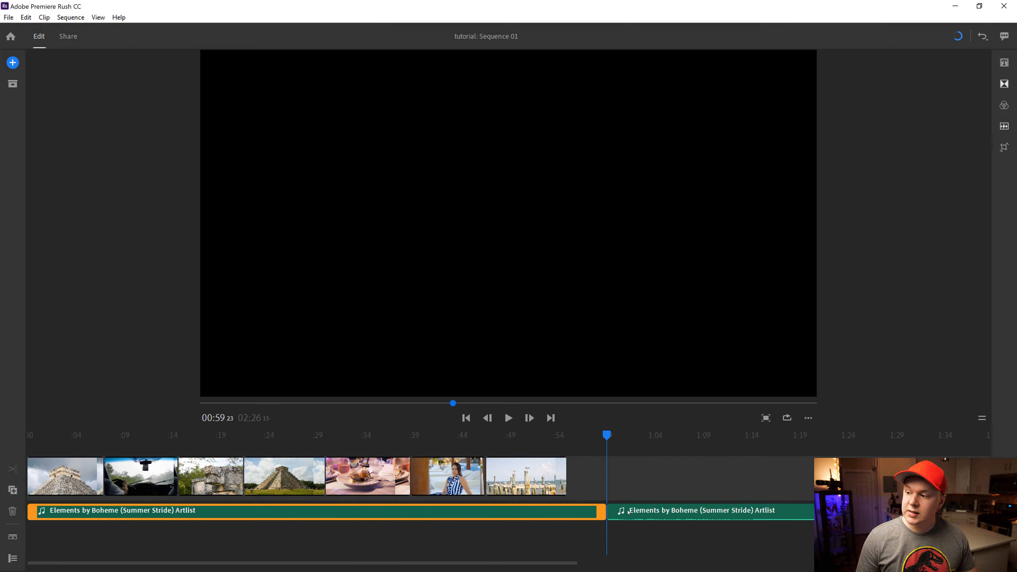
Step: Delete the leftover music segment after the split
click(641, 513)
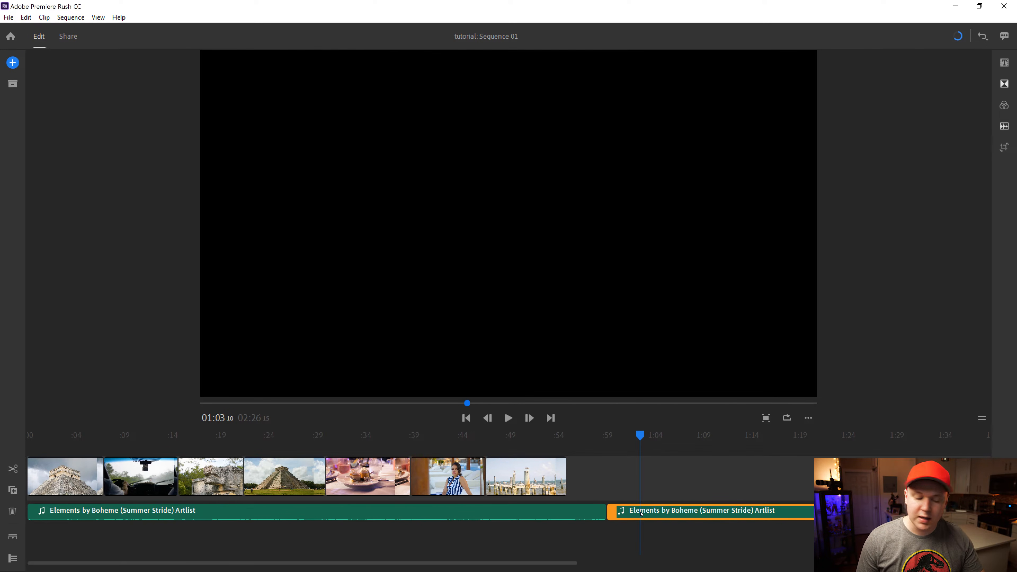
key(Delete)
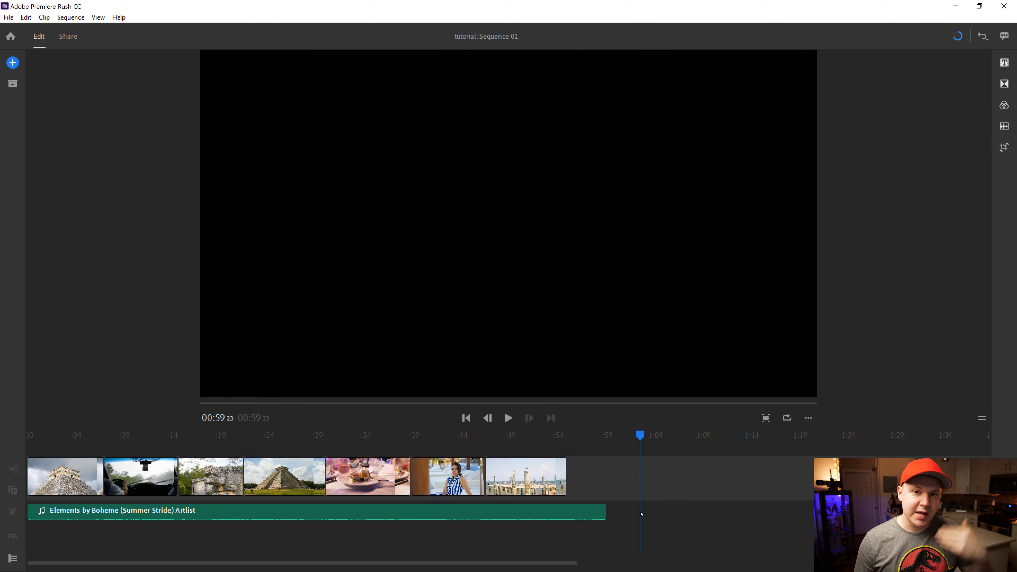
Step: Shorten the woman and seagull pier clips to about 6 seconds each and move the wide pyramid clip ahead of the stone head clip
click(547, 485)
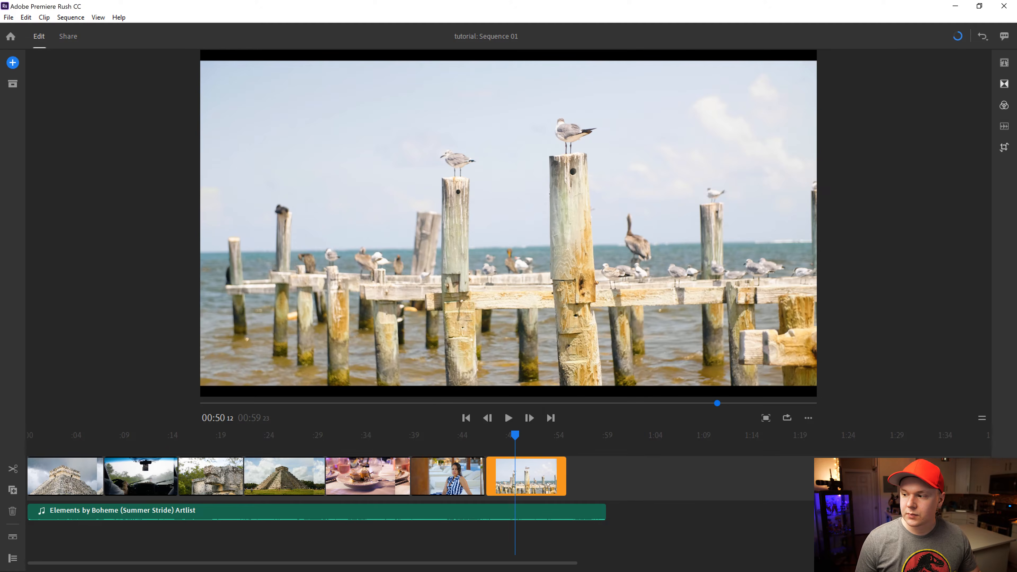
drag(565, 479, 469, 474)
click(480, 476)
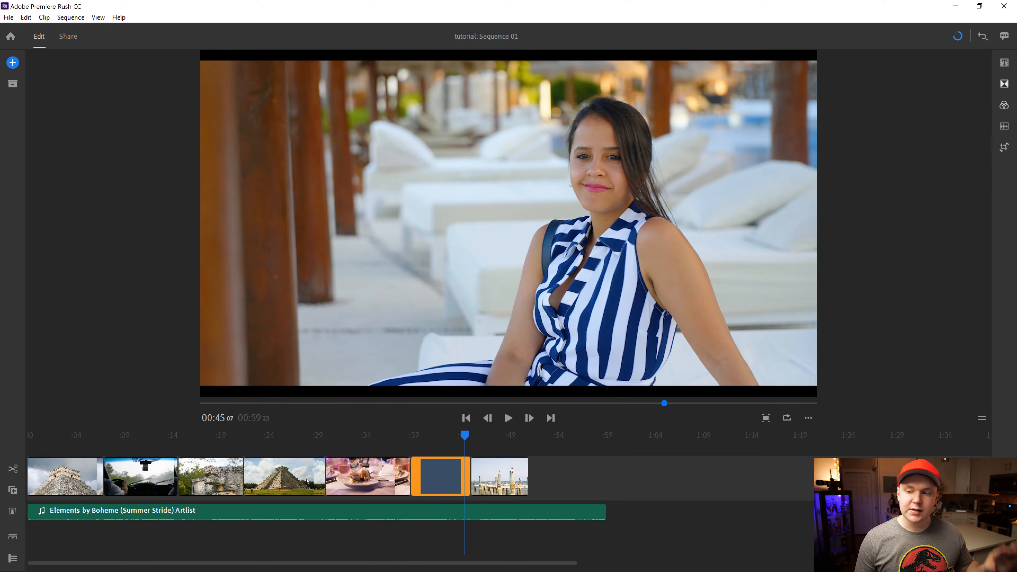
drag(308, 480, 273, 482)
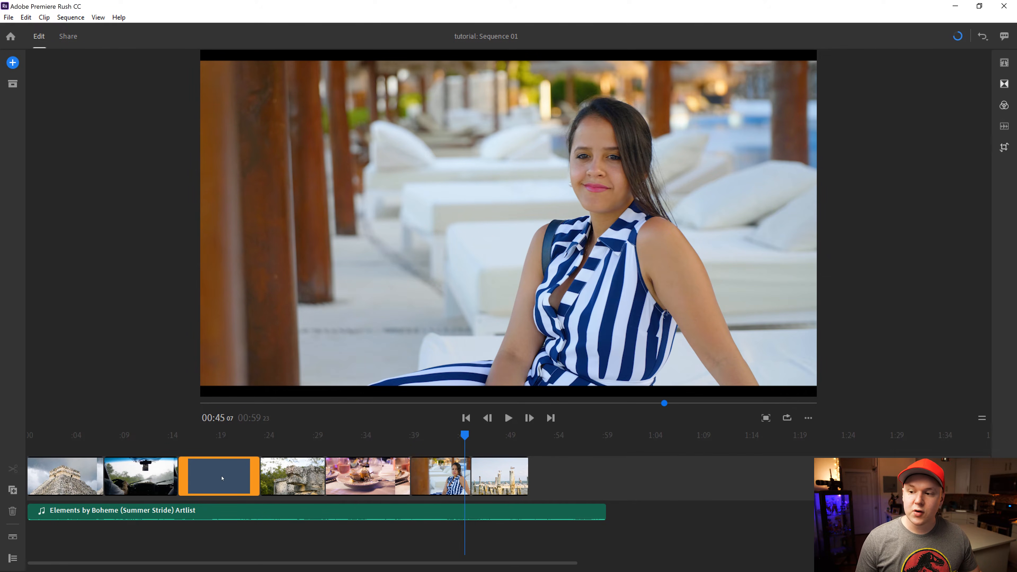
click(301, 479)
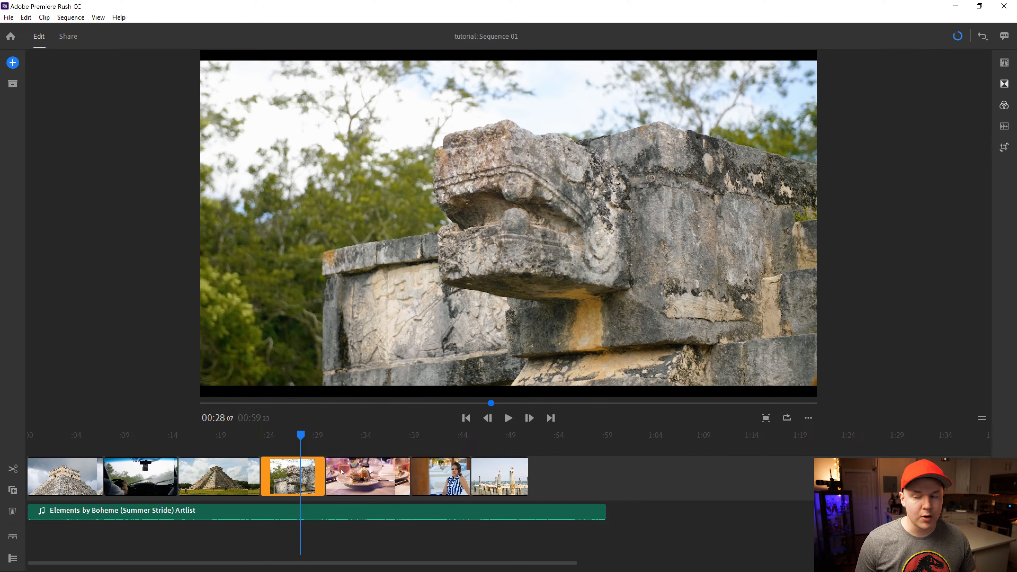
Step: Overlay the woman clip on the upper track across the dessert-to-pier cut and the wide pyramid clip across the driving-to-stone-head cut
click(444, 478)
drag(444, 487, 330, 450)
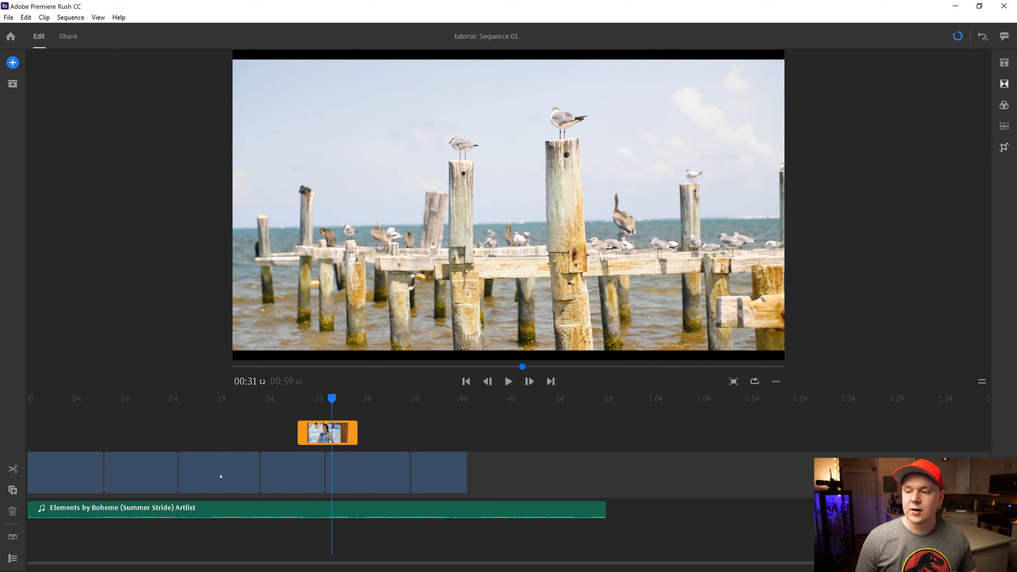
click(220, 476)
drag(220, 476, 166, 438)
click(247, 434)
drag(247, 434, 327, 434)
drag(166, 394, 110, 401)
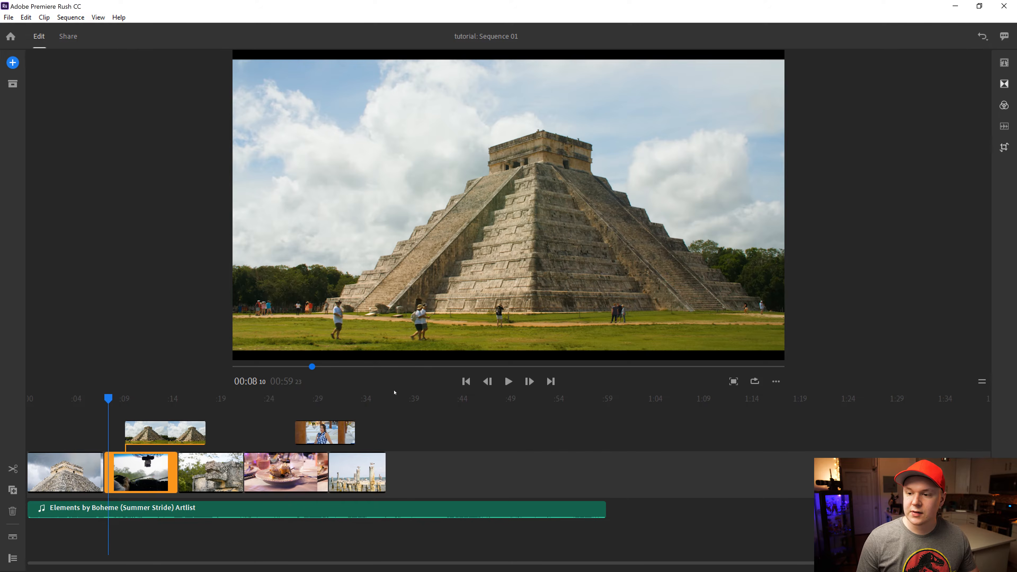
Step: Trim the overlaid wide pyramid clip to about 6 seconds, keeping it across the driving-to-stone-head cut, and play that section
drag(174, 439, 202, 432)
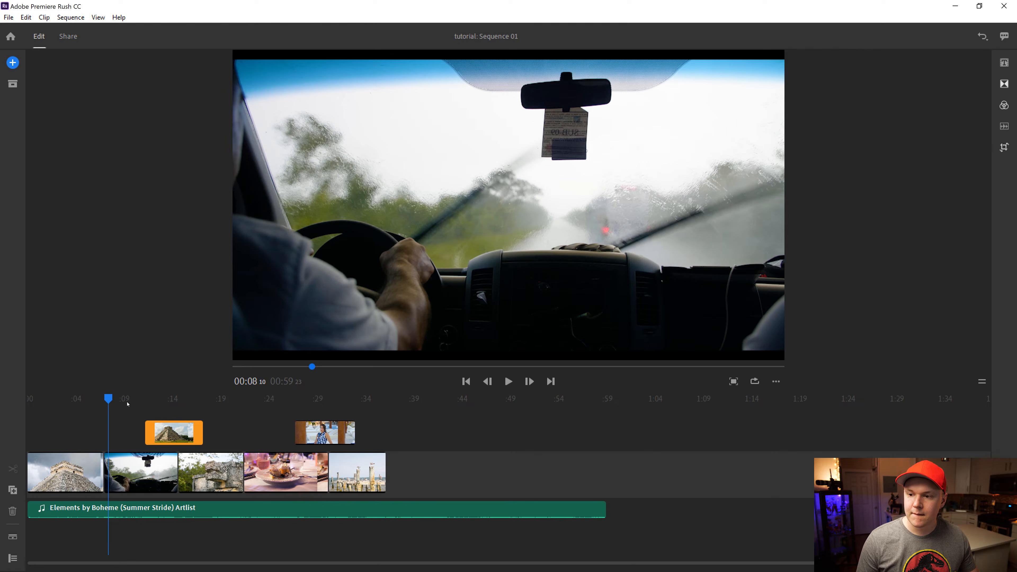
click(508, 380)
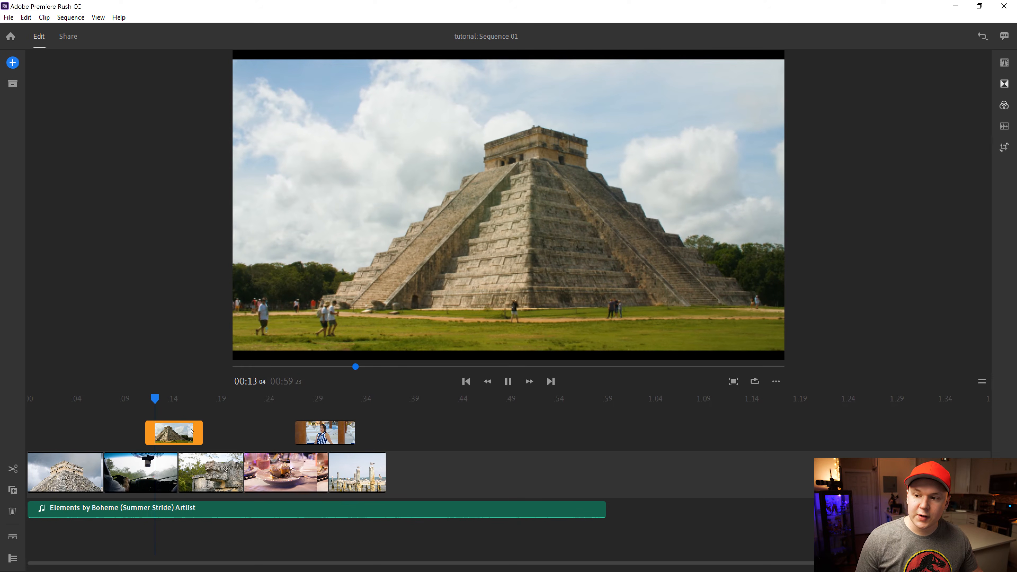
click(508, 381)
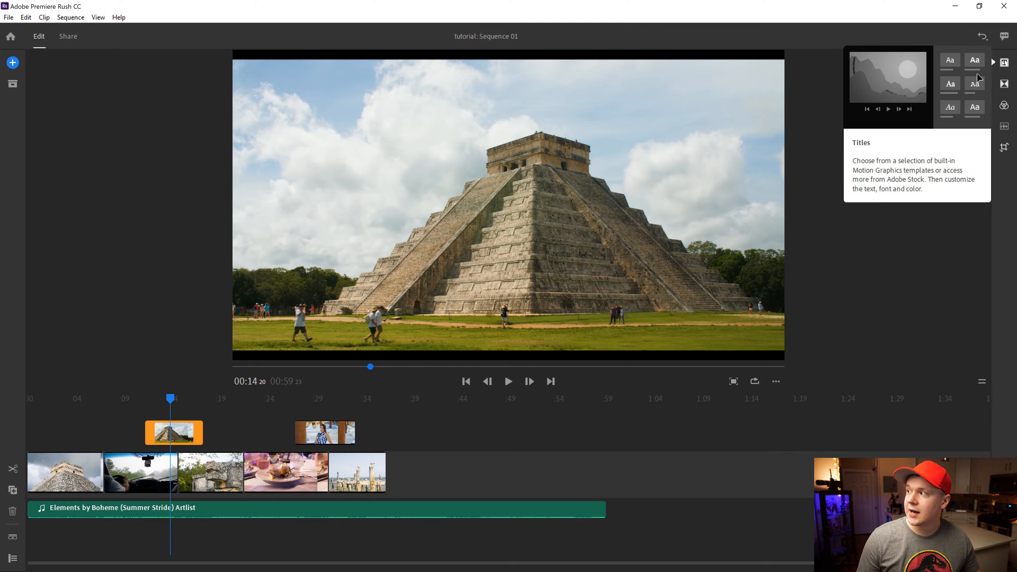
Step: Insert the Basic Default Title before the first video clip and move the music back to the start of the sequence
click(1004, 63)
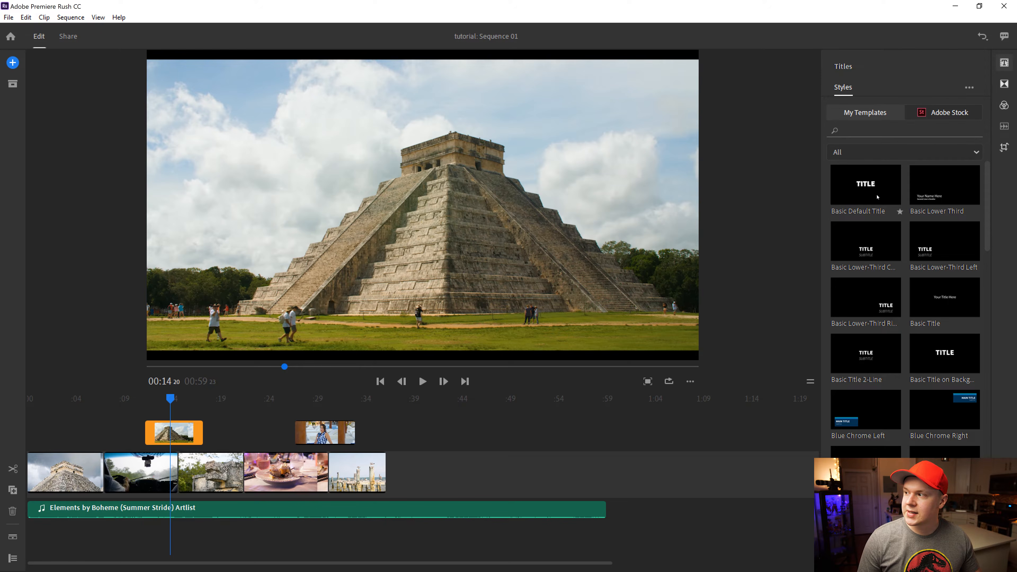
drag(865, 184, 30, 487)
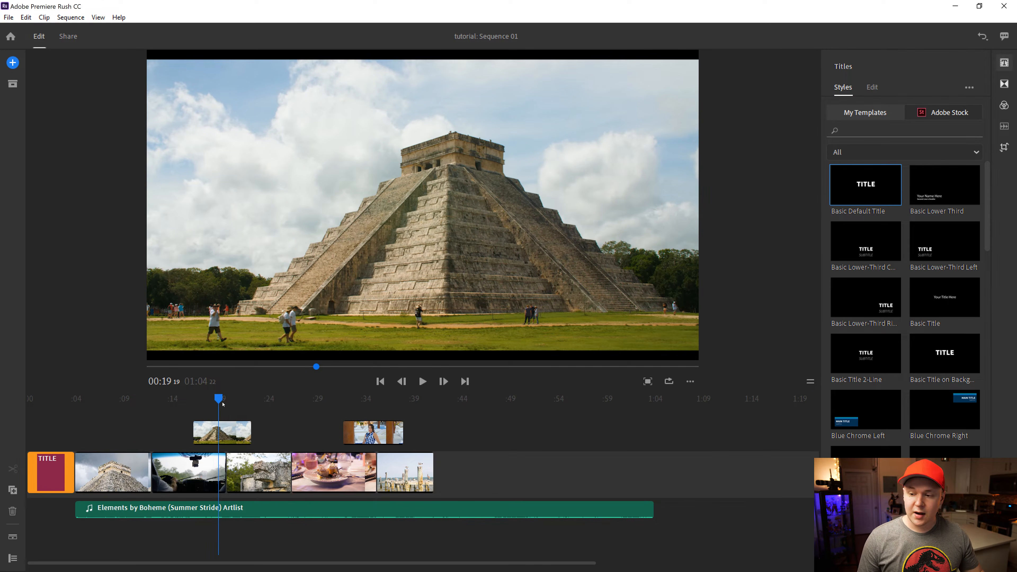
drag(219, 399, 29, 399)
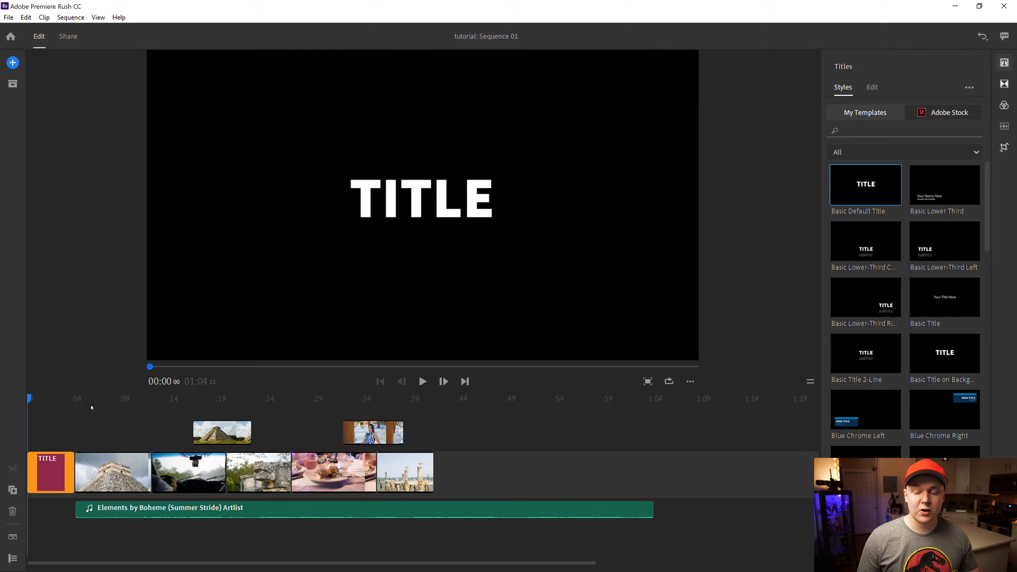
click(176, 510)
drag(247, 511, 165, 509)
Step: Change the opening title's text to "My Movie"
drag(179, 401, 55, 399)
click(287, 307)
click(405, 206)
double_click(427, 204)
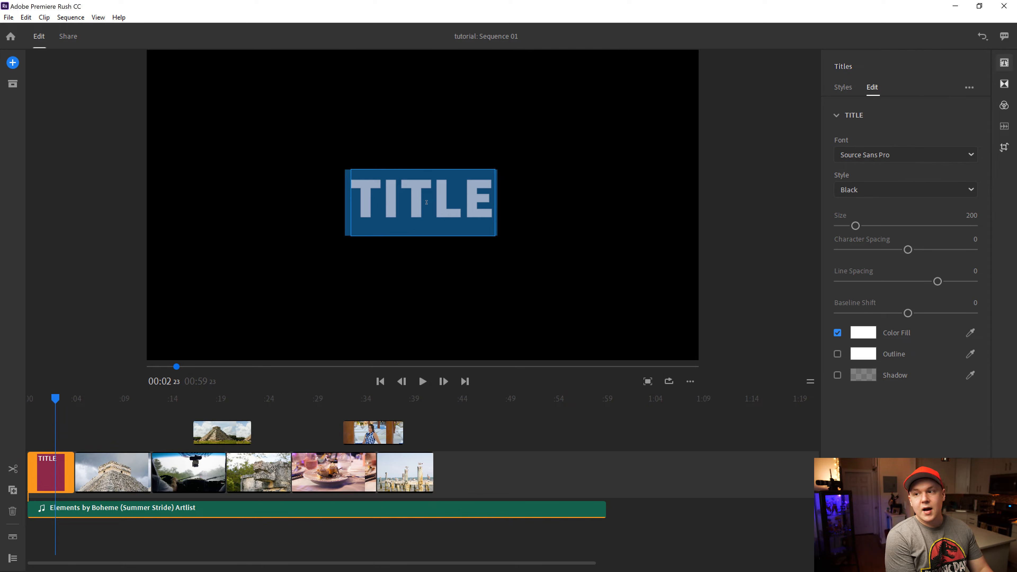
text(My Movie)
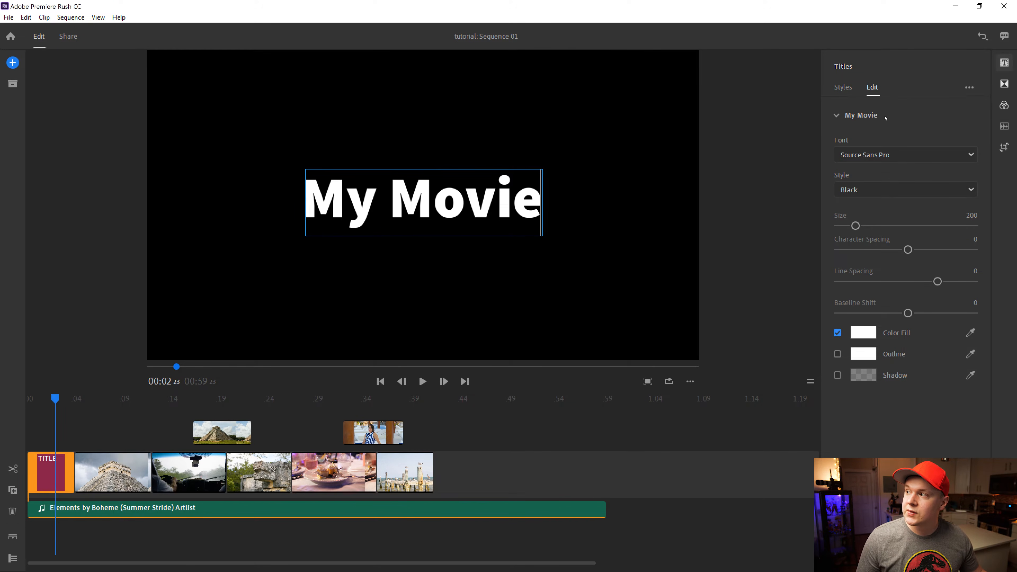
Step: Look through the font style options for the opening title and close the title settings
click(875, 190)
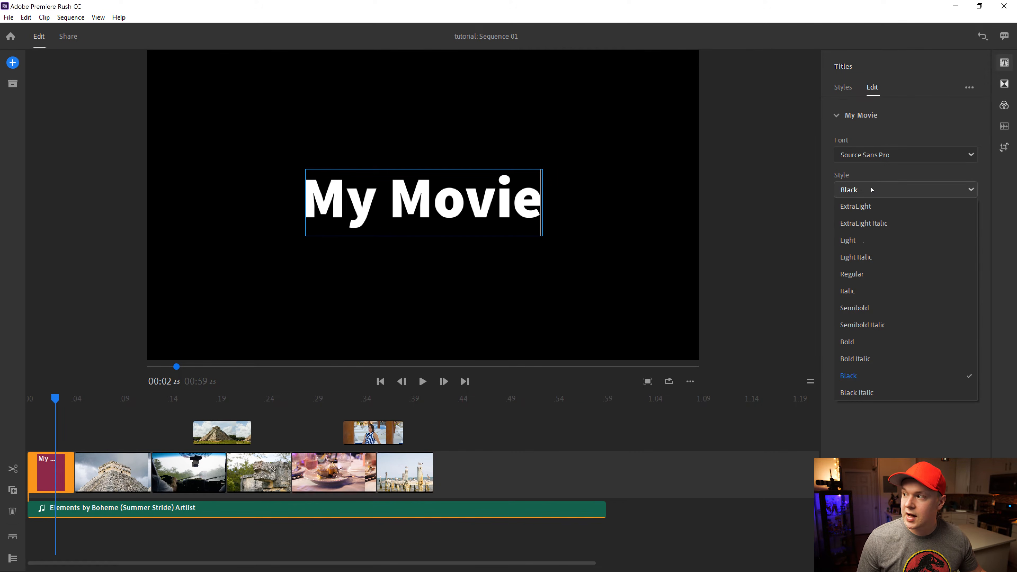
click(875, 189)
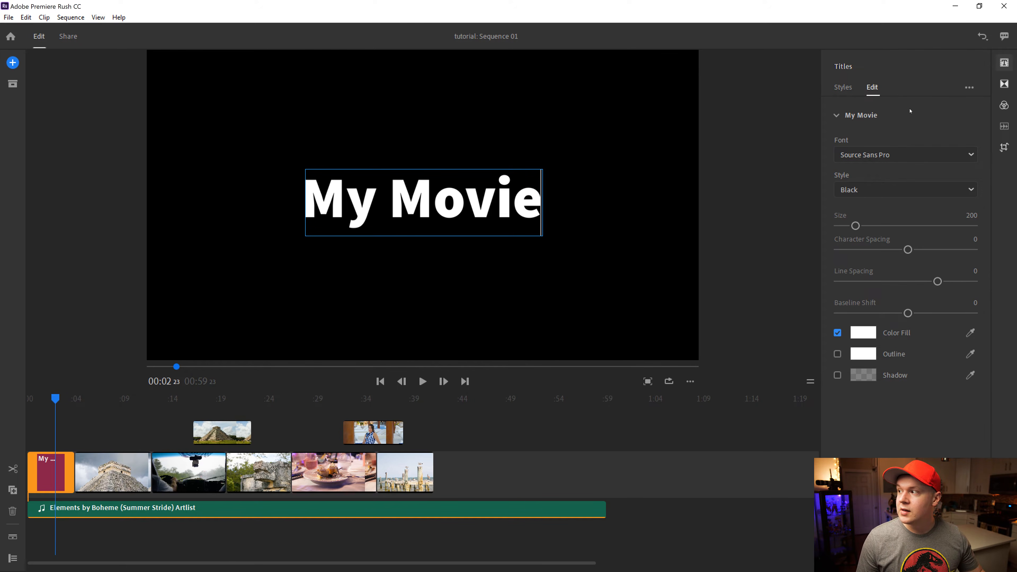
click(1005, 62)
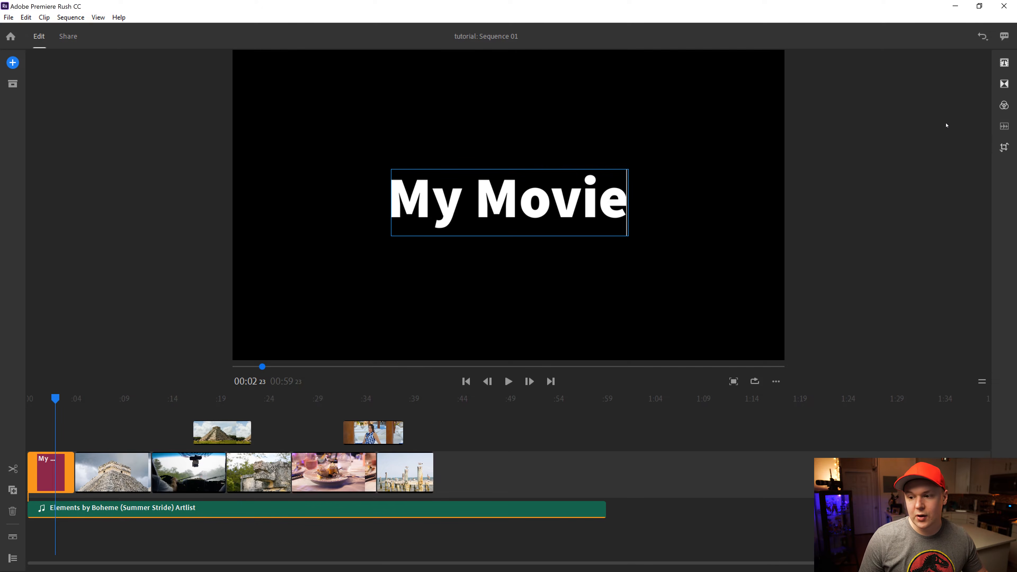
Step: Scale the first pyramid clip to 100 with its proportions maintained
drag(57, 397, 113, 398)
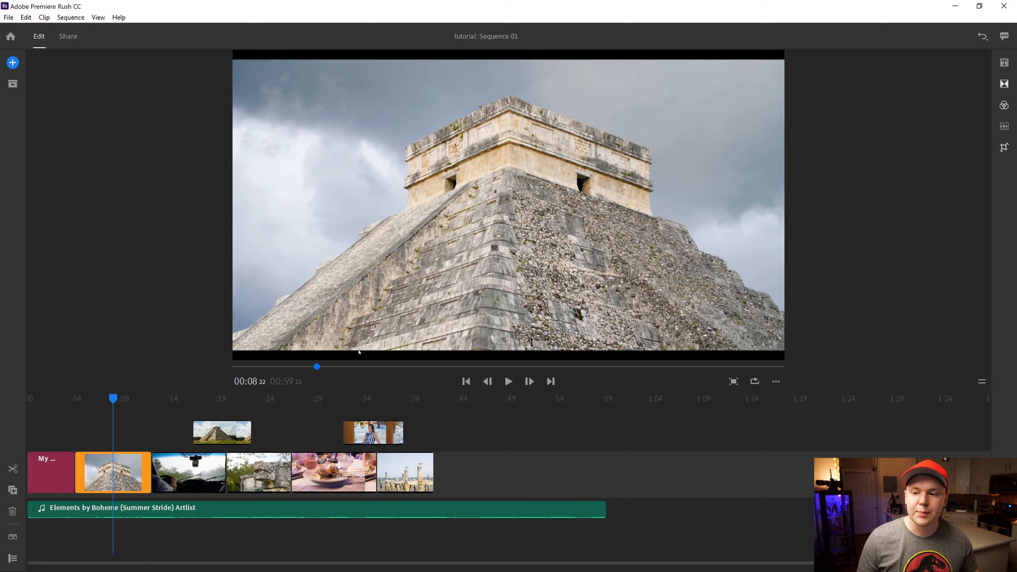
click(120, 476)
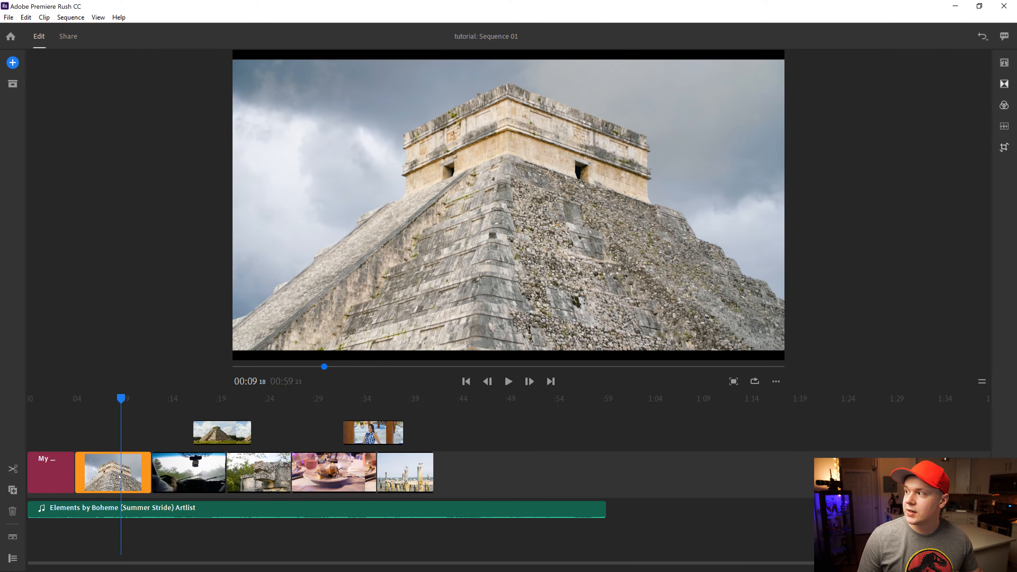
click(1004, 148)
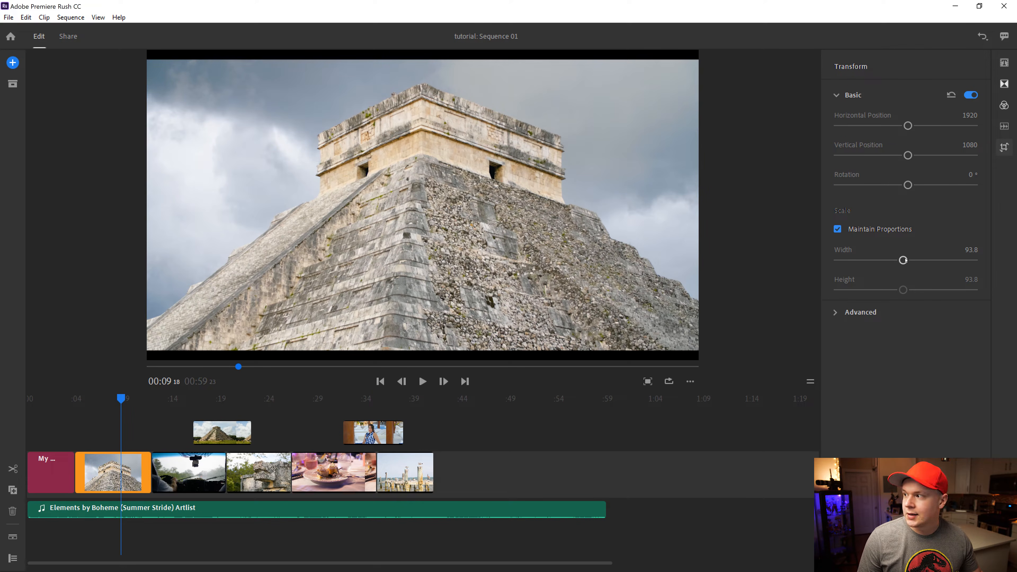
click(968, 251)
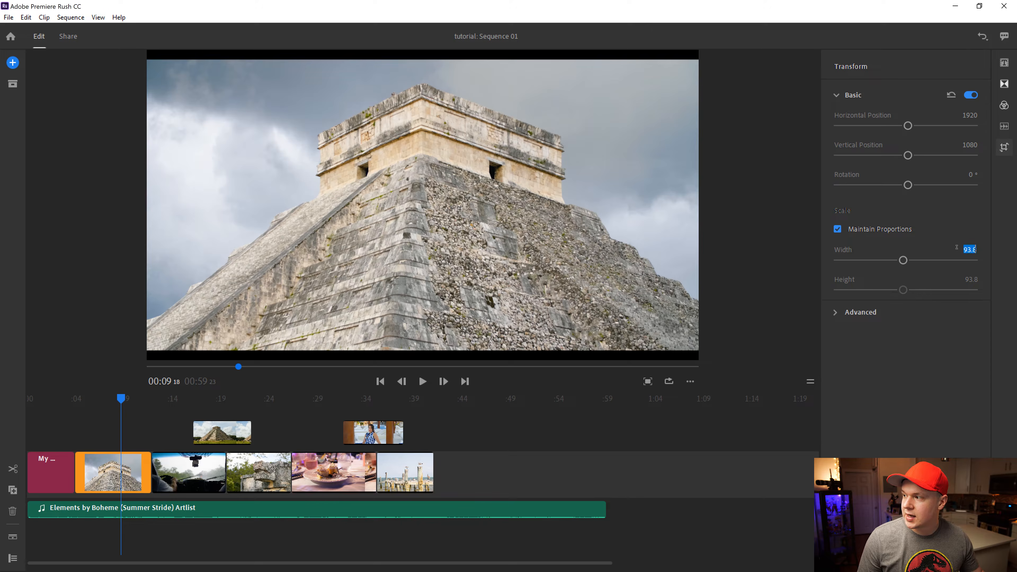
text(100)
key(Return)
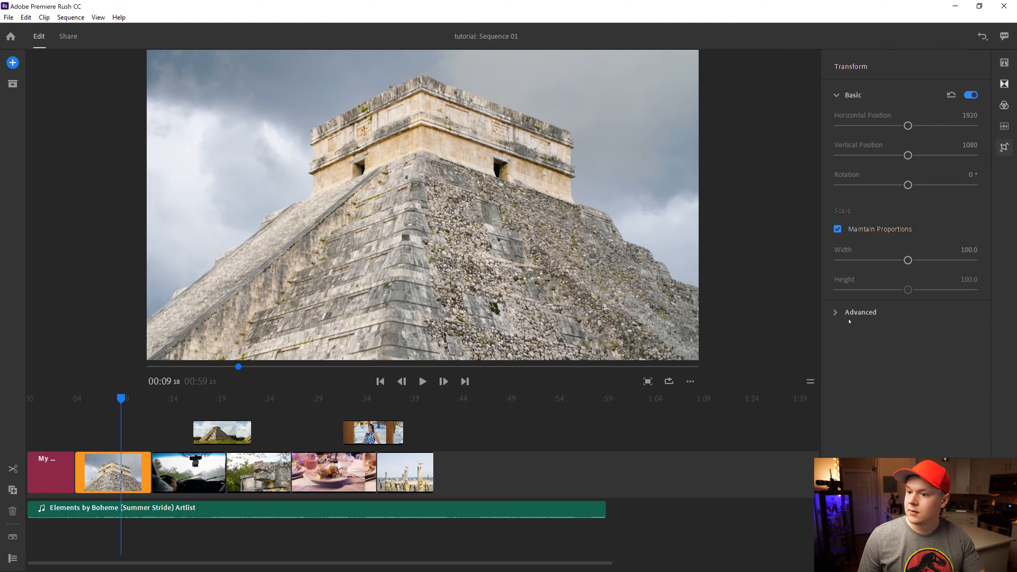
Step: Set the scale width of the driving clip and the overlaid wide pyramid clip to 100
click(194, 479)
click(970, 250)
text(100)
click(236, 439)
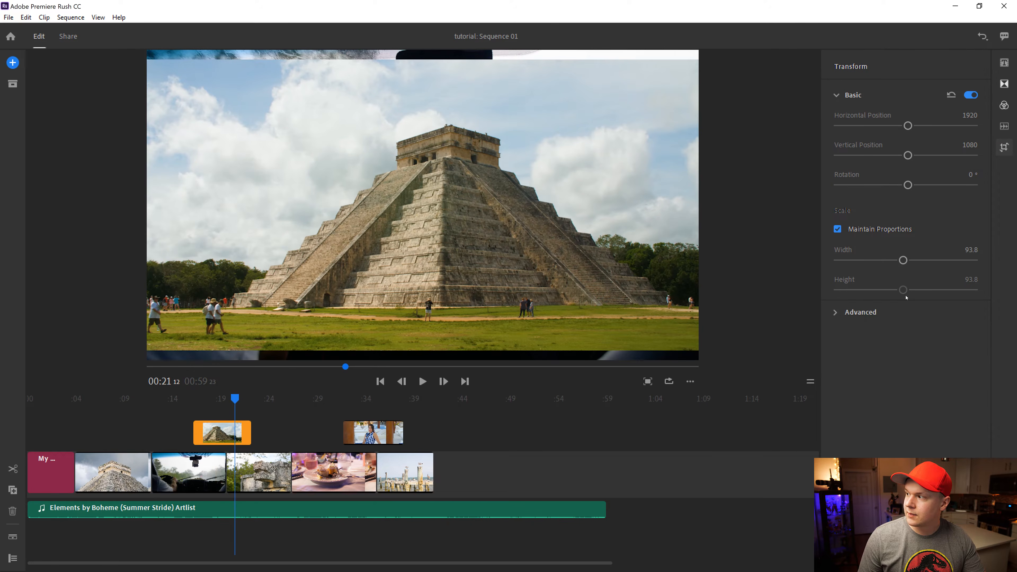
click(972, 250)
text(100)
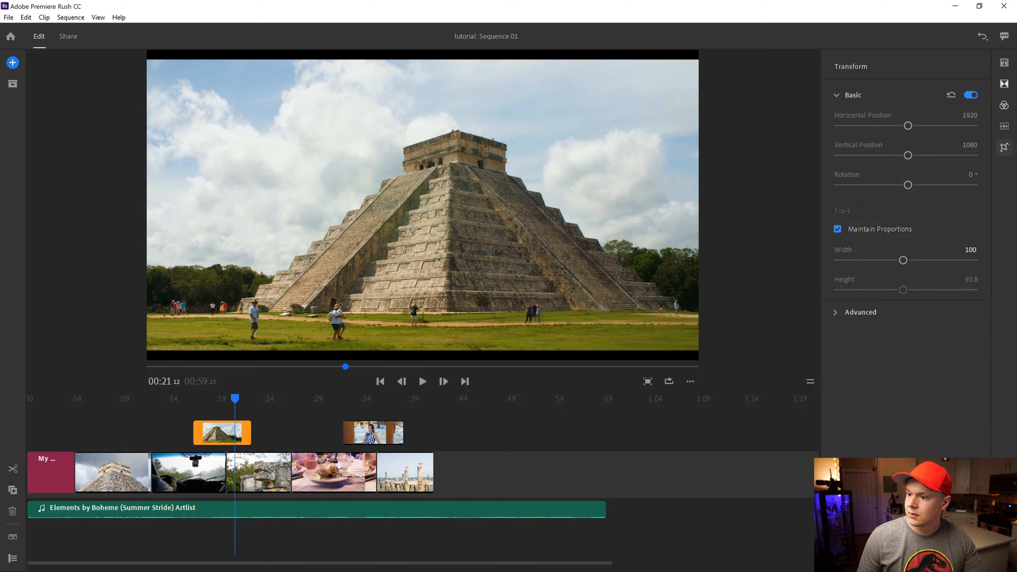
Step: Scale the stone head, dessert, woman and seagull pier clips to 100 and clear the clip selection
click(268, 472)
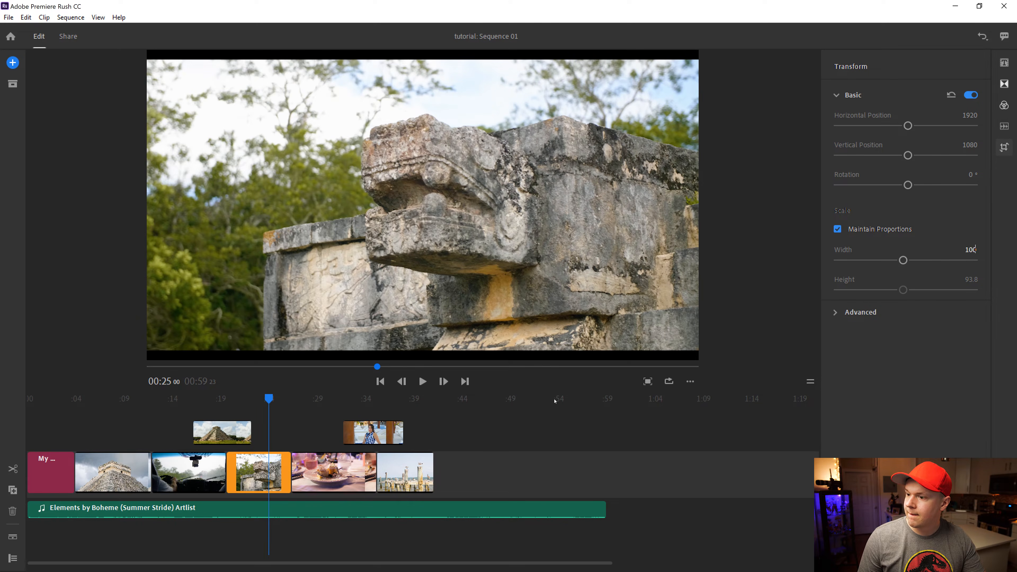
click(319, 473)
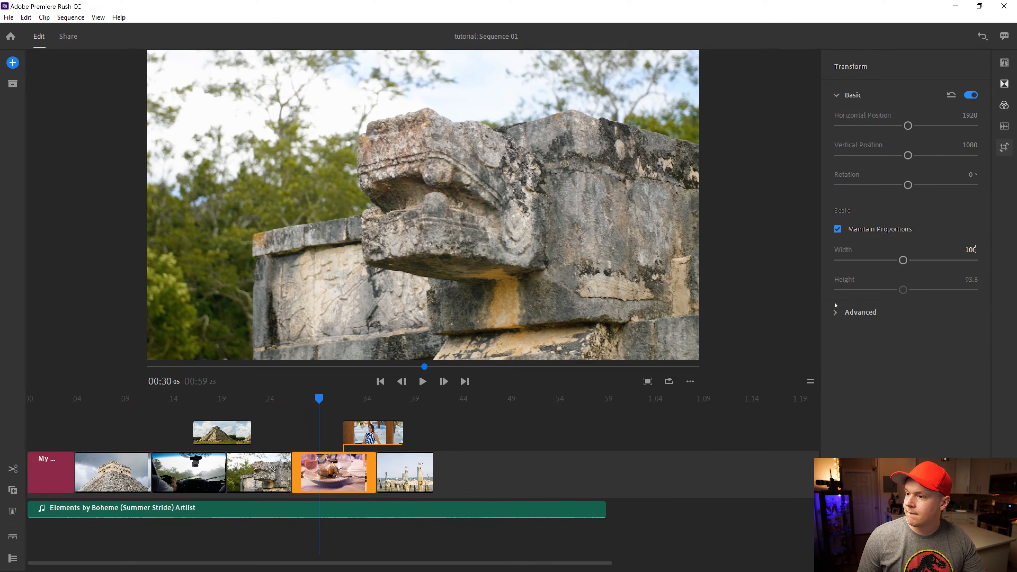
click(372, 433)
click(972, 250)
text(100)
click(391, 472)
click(971, 250)
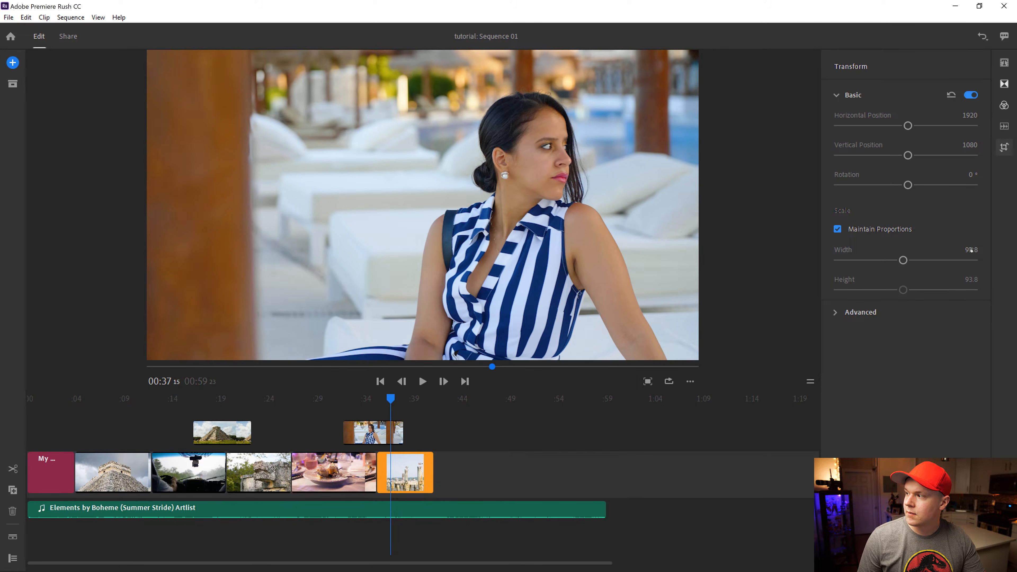
text(100)
click(771, 425)
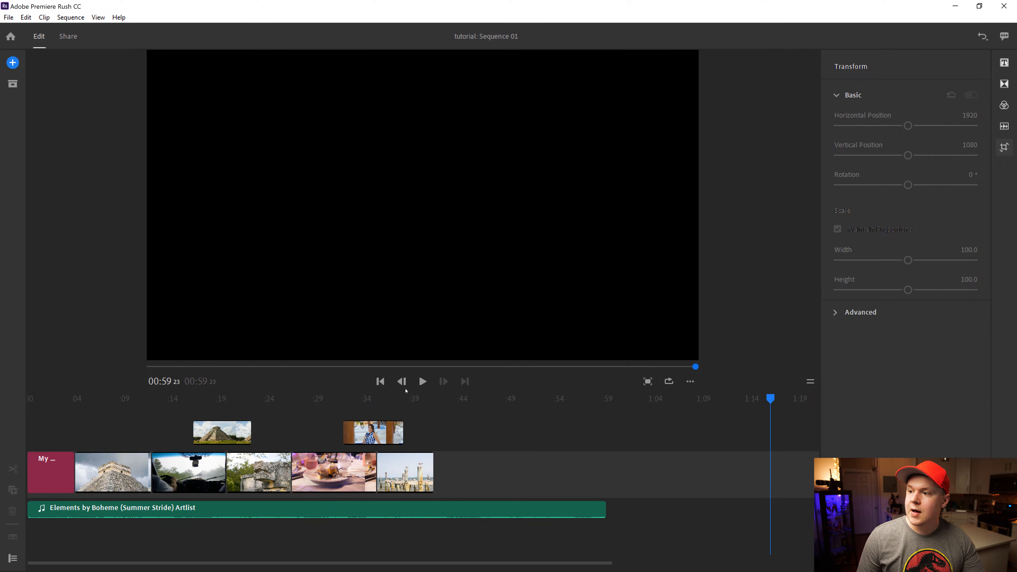
Step: Examine the basic and advanced transform settings available for the dessert clip
drag(414, 404, 323, 398)
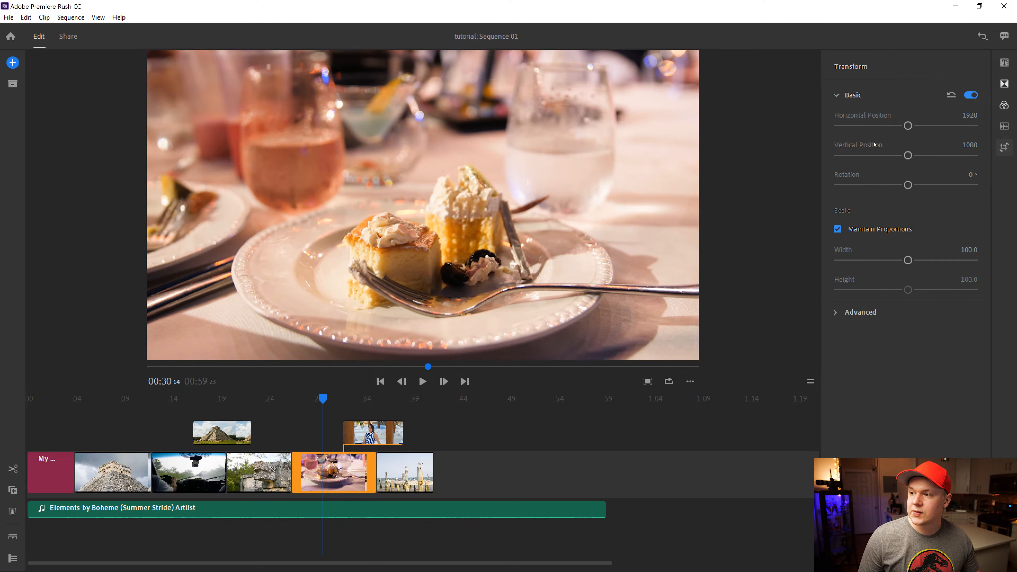
click(834, 312)
click(835, 312)
drag(908, 139, 907, 139)
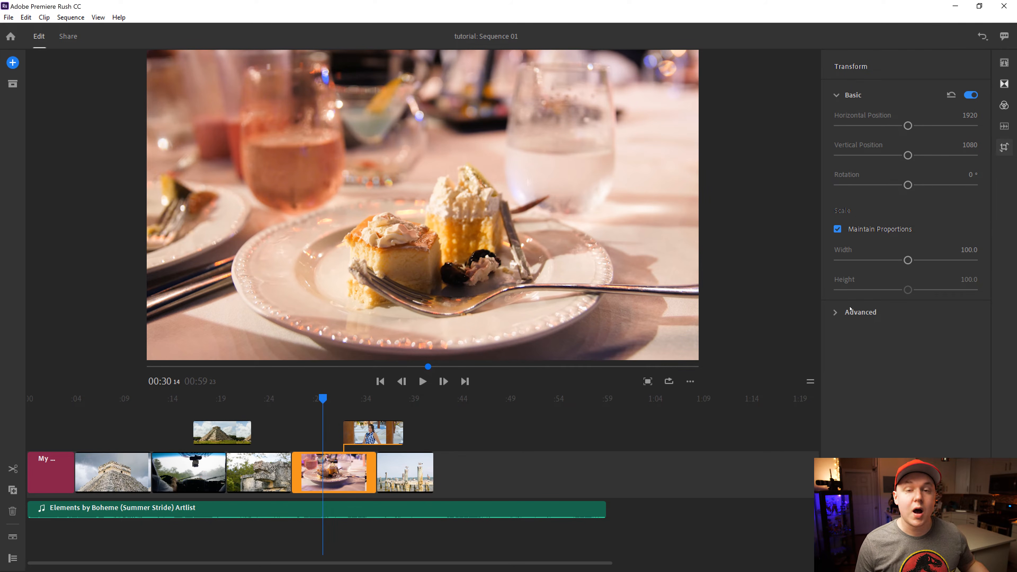
Step: Try cropping the driving clip by 25.2% at the top and 34.6% at the bottom, and undo both crops
drag(326, 396, 169, 399)
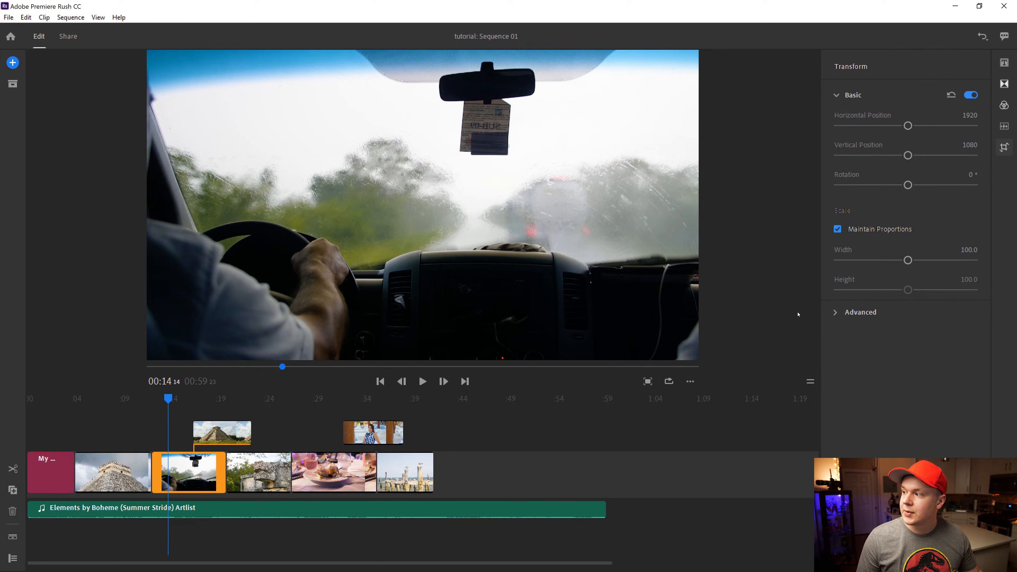
click(835, 313)
drag(844, 365, 872, 366)
drag(839, 396, 885, 397)
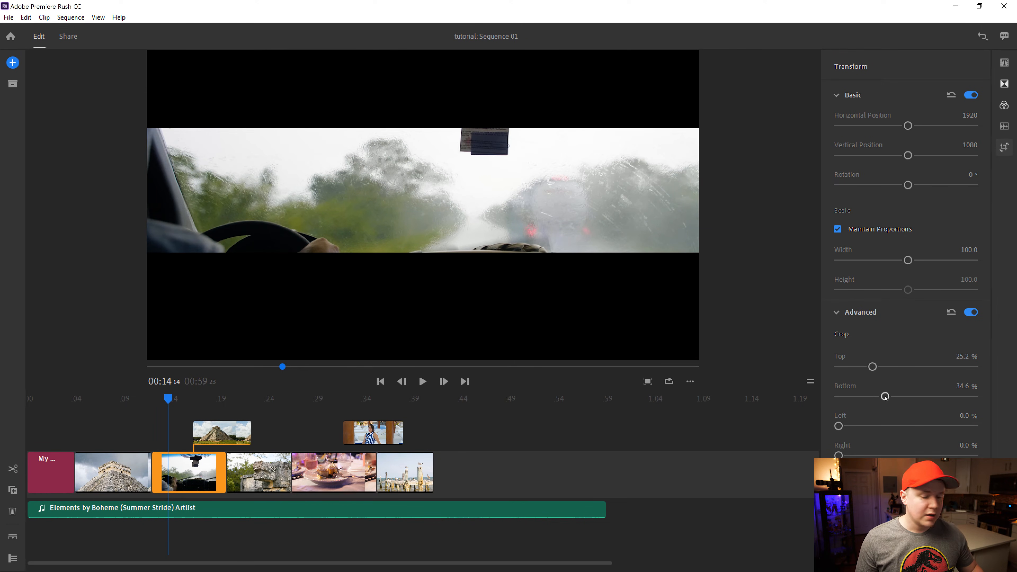
key(ctrl+z)
key(ctrl+z)
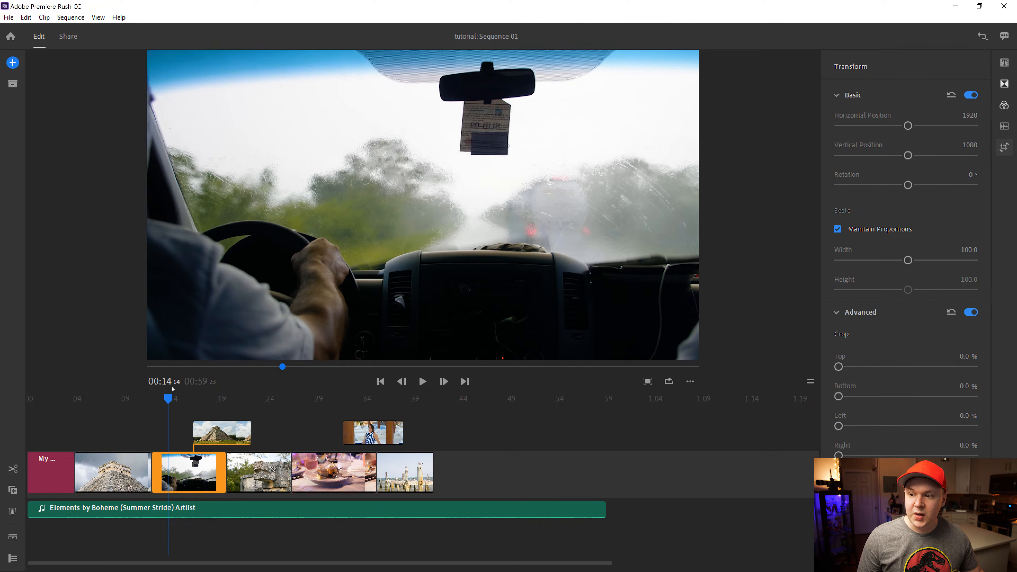
Step: Try out the opacity adjustment on the overlaid wide pyramid clip
click(235, 426)
click(232, 398)
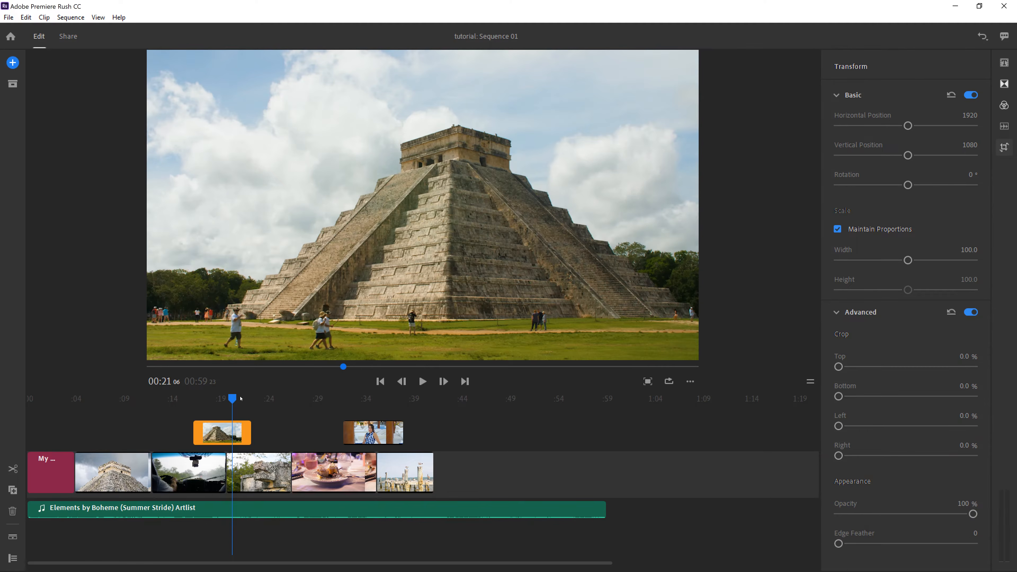
drag(223, 401, 237, 403)
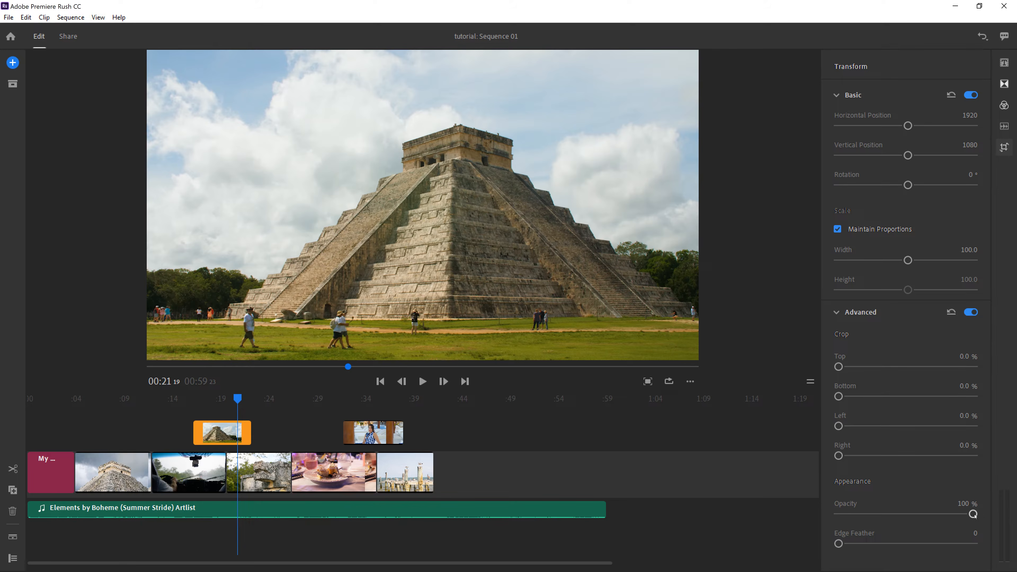
mouse_move(973, 514)
mouse_down()
mouse_move(892, 514)
mouse_move(990, 526)
mouse_move(908, 514)
mouse_move(973, 515)
mouse_up()
Step: Preview the cut from the opening title to the first pyramid clip
click(80, 421)
drag(232, 399, 66, 399)
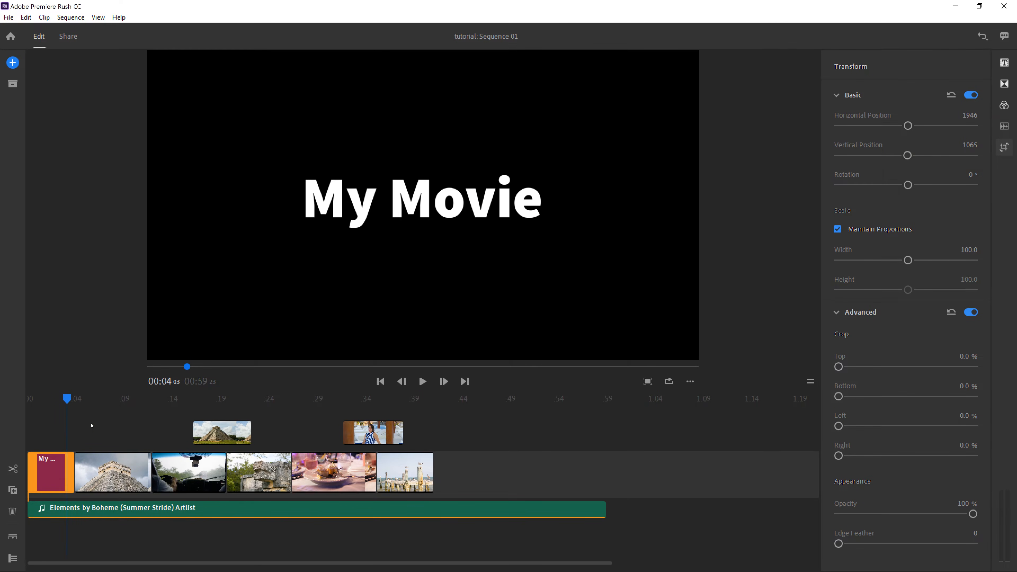
click(422, 381)
click(422, 380)
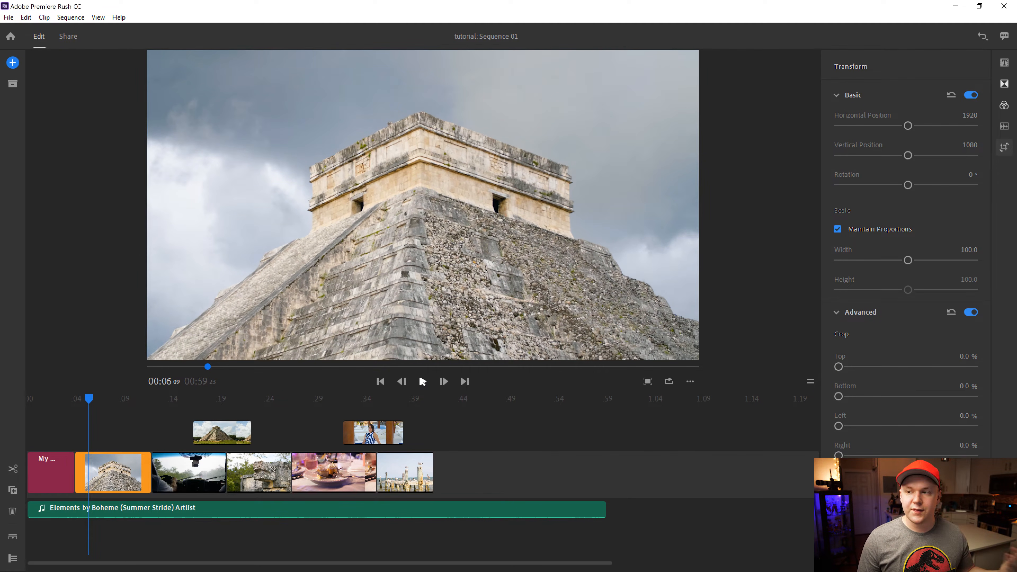
Step: Apply a Cross Dissolve transition to the opening title and play back the change into the first pyramid clip
click(58, 471)
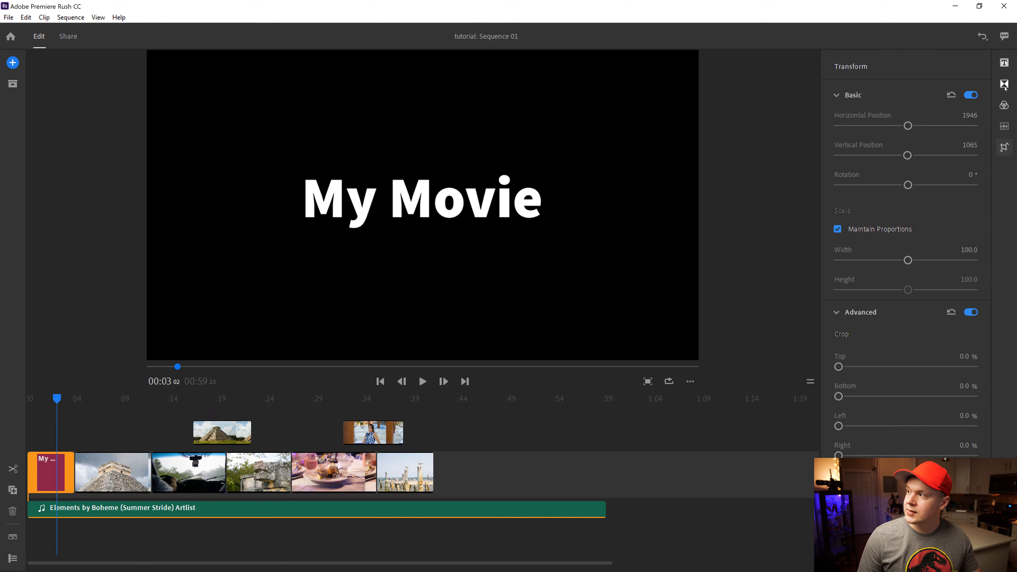
click(1004, 85)
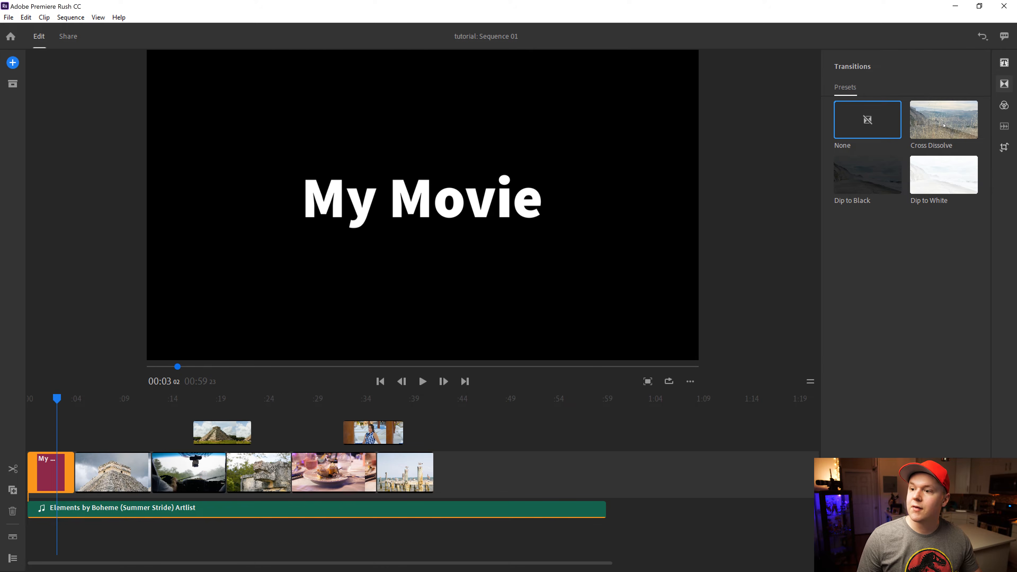
click(944, 124)
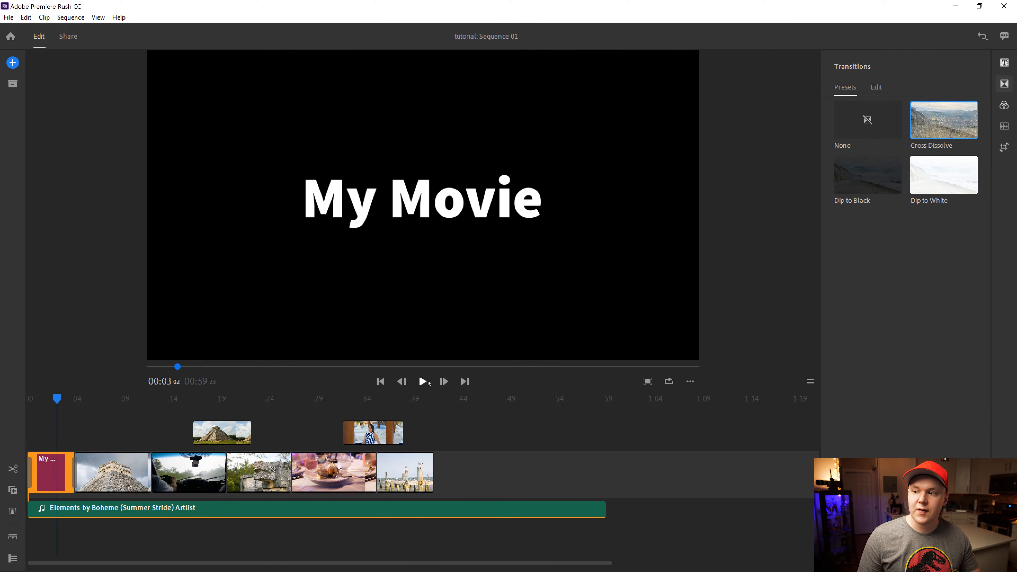
click(422, 381)
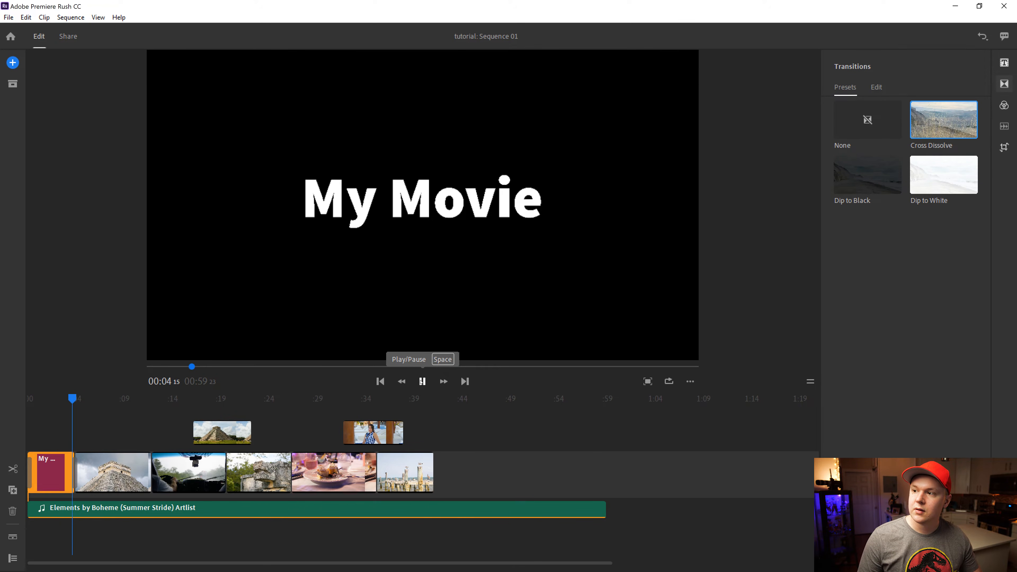
click(422, 381)
Step: Apply Cross Dissolve transitions to all clips after the opening title, including both overlaid clips, and play back the result
drag(521, 430, 107, 484)
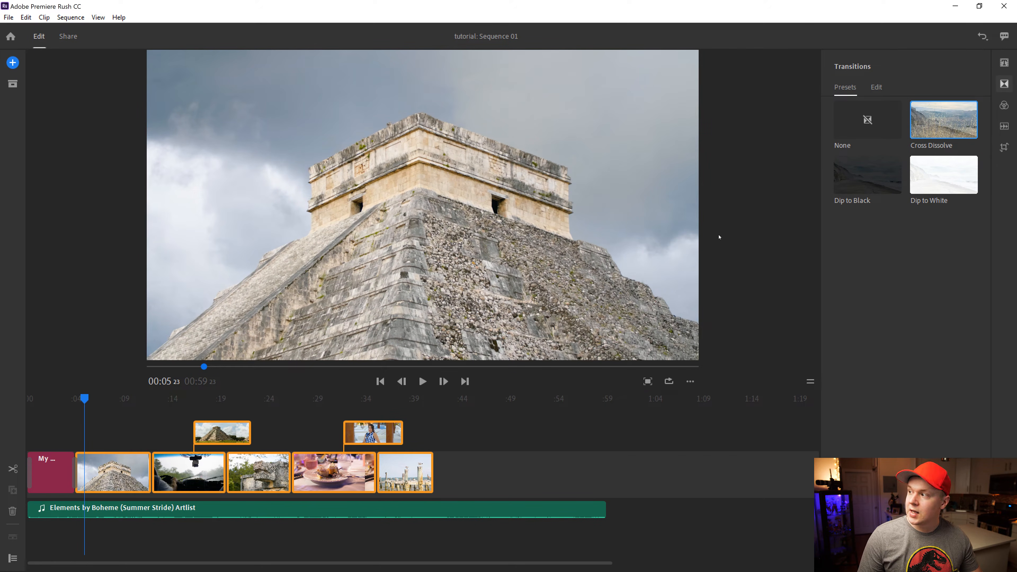
click(939, 122)
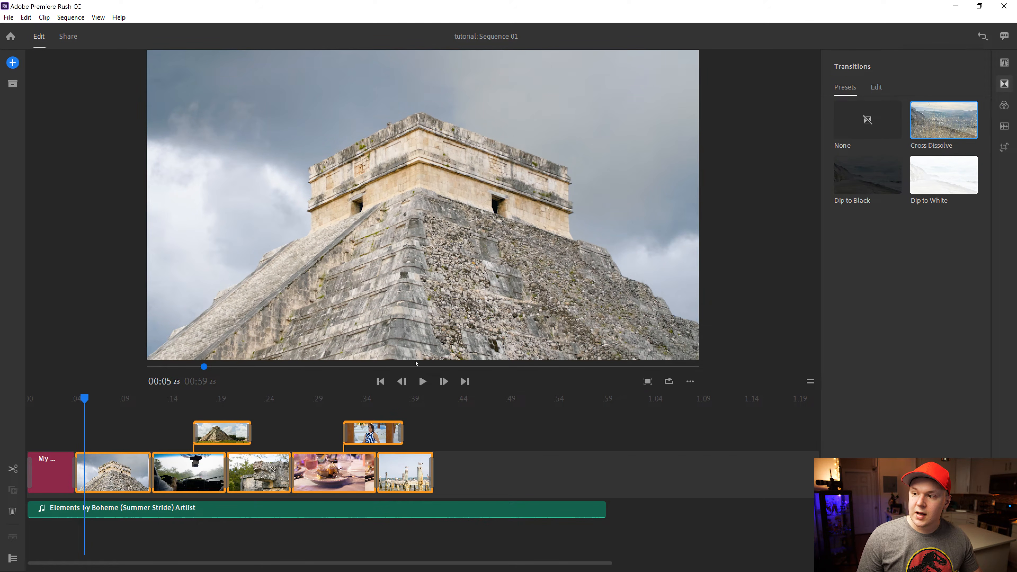
click(423, 381)
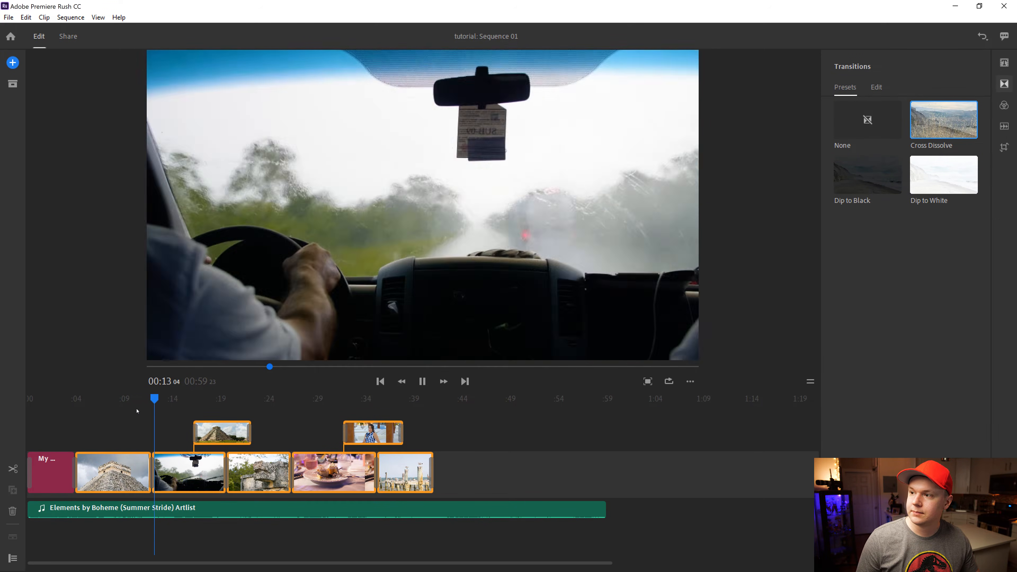
Step: Set the clip volume of the background music to 27 and play back the sequence from the overlaid pyramid clip
click(200, 510)
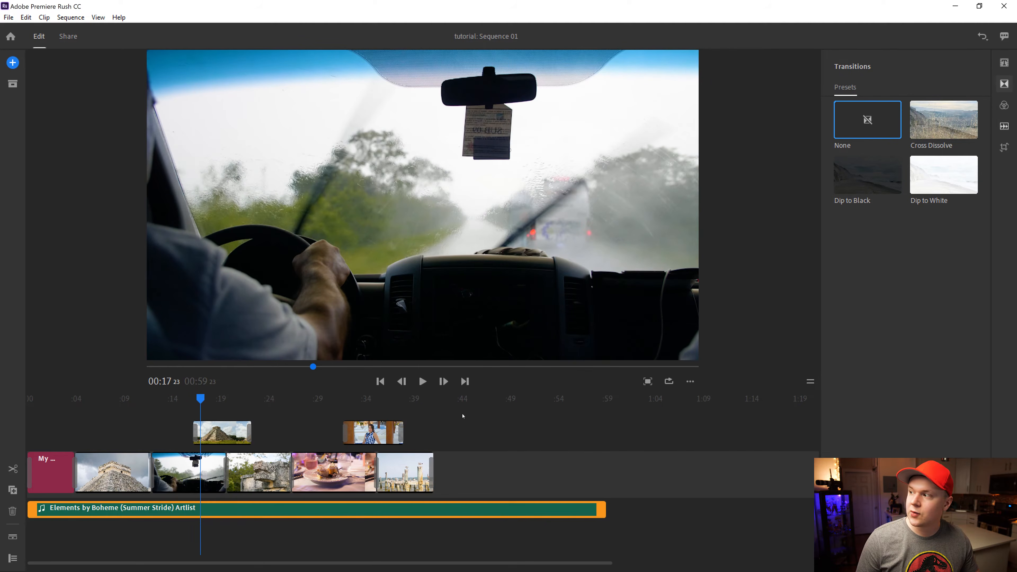
click(1004, 126)
drag(855, 127, 875, 126)
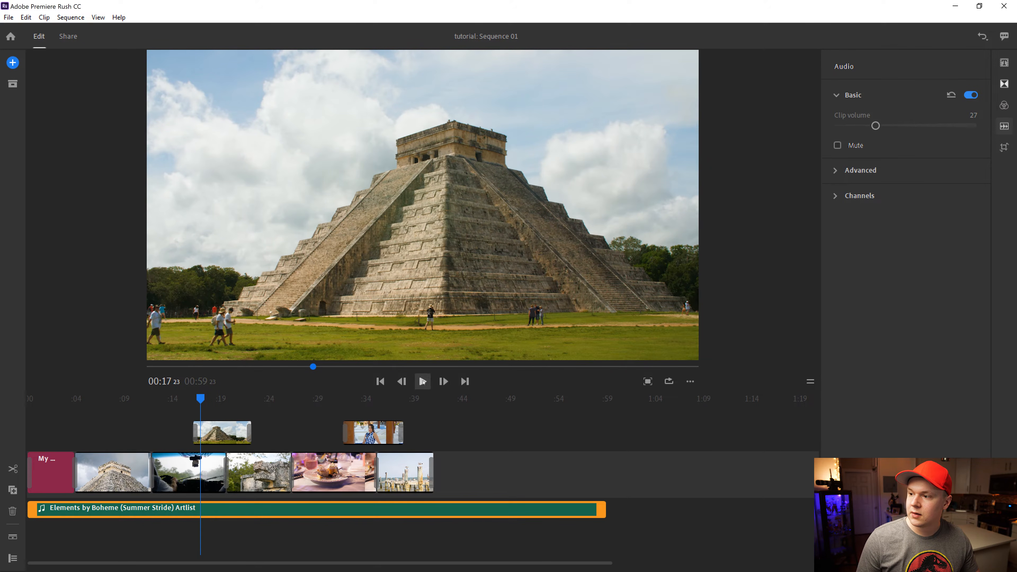
click(423, 380)
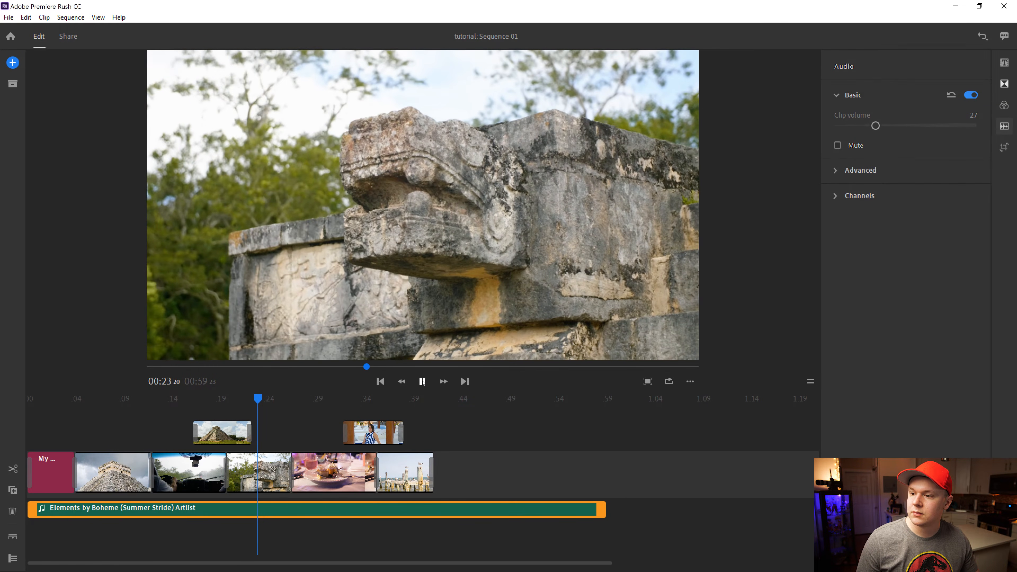
click(422, 381)
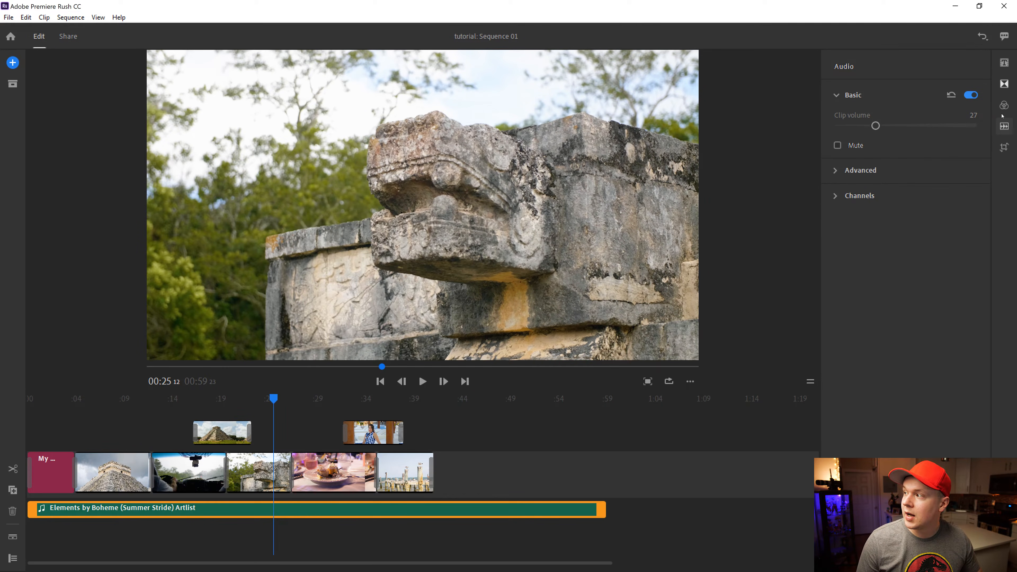
Step: Add a Basic Title 2-Line title at the end of the sequence, after the seagull pier clip, and display it in the preview
click(1004, 62)
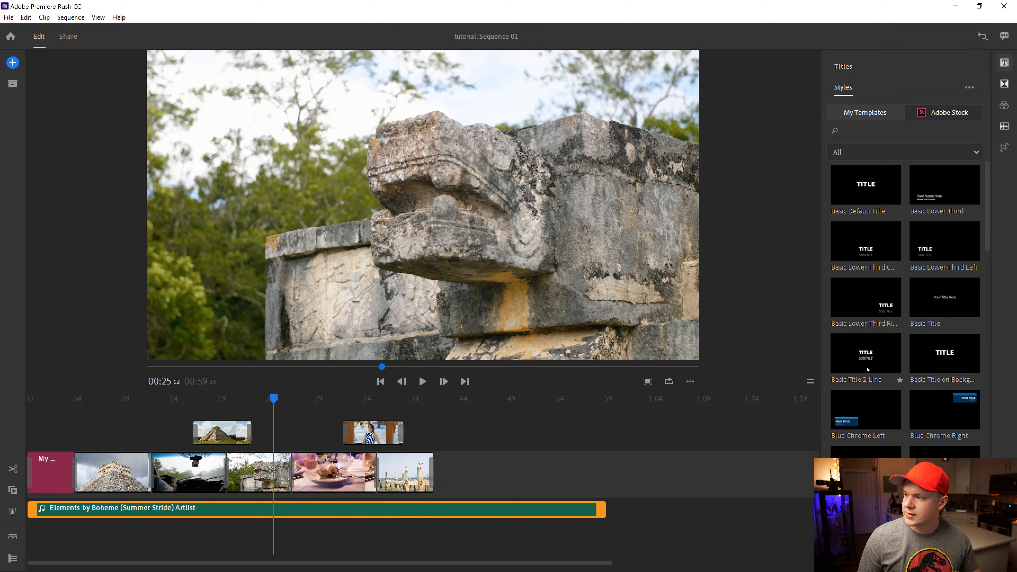
drag(856, 356, 454, 477)
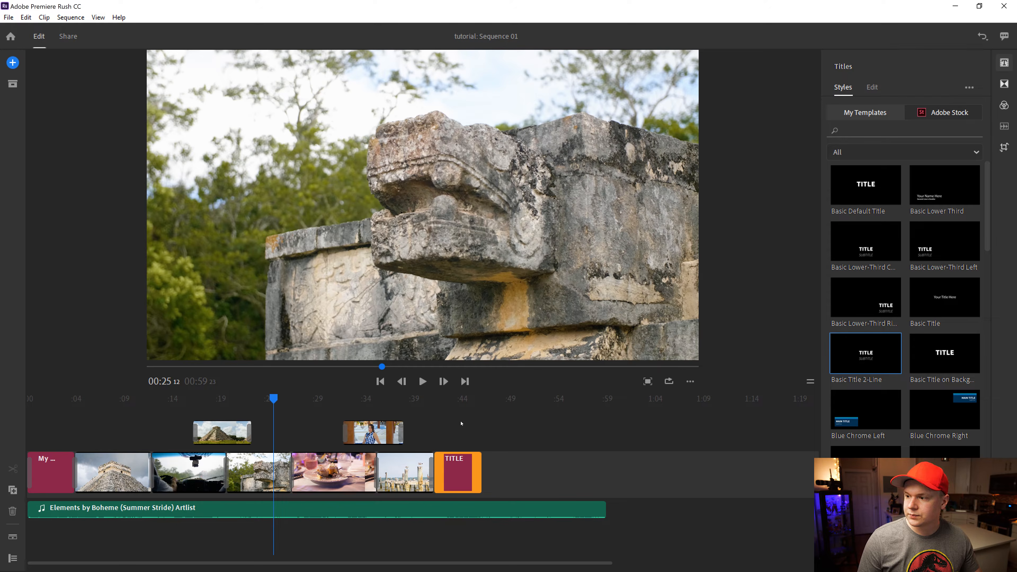
click(460, 423)
click(443, 482)
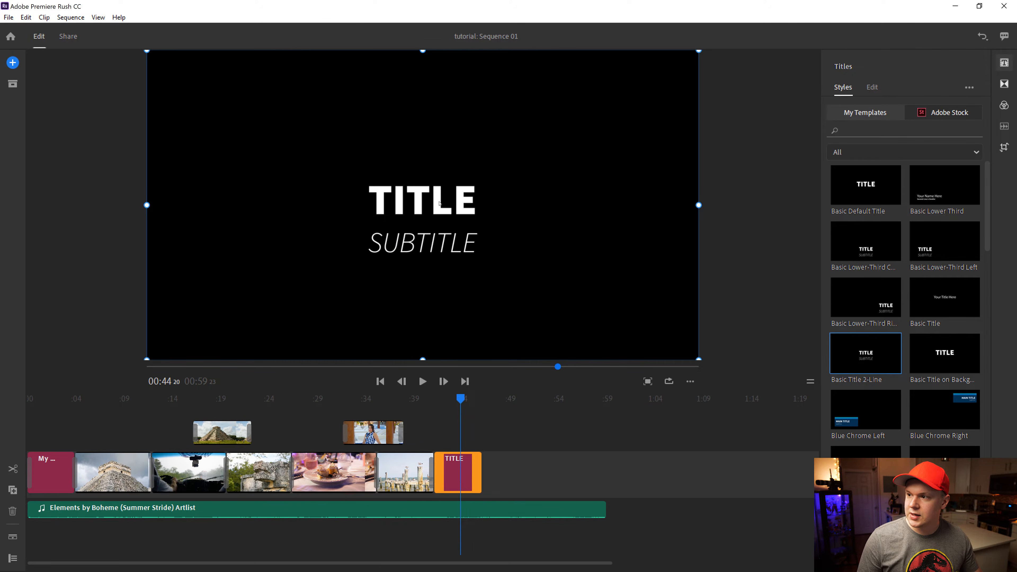
Step: Change the closing title's text to "Fin" and its subtitle to "Look out for more!"
double_click(461, 200)
text(FDin)
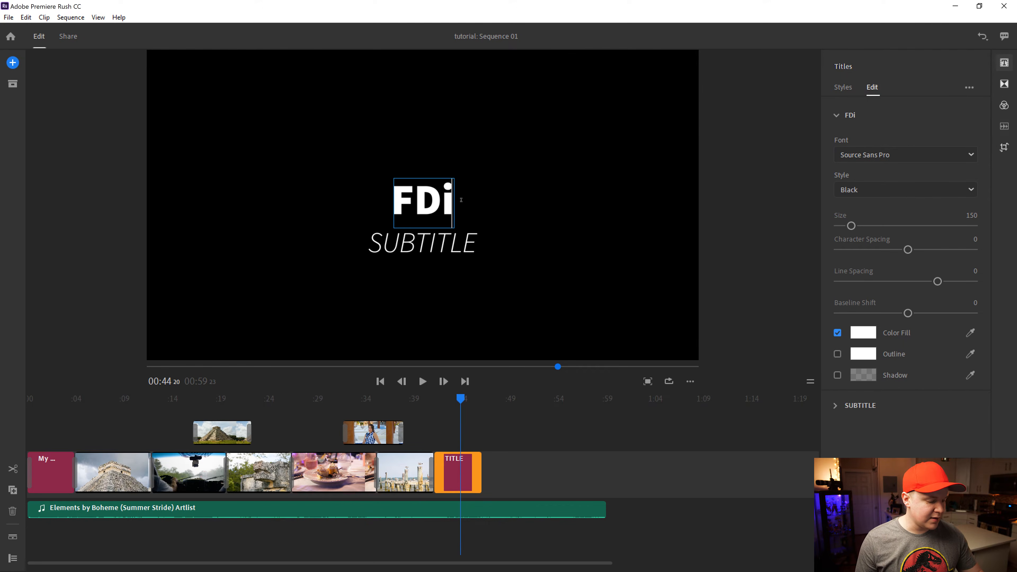
key(BackSpace)
key(BackSpace)
key(BackSpace)
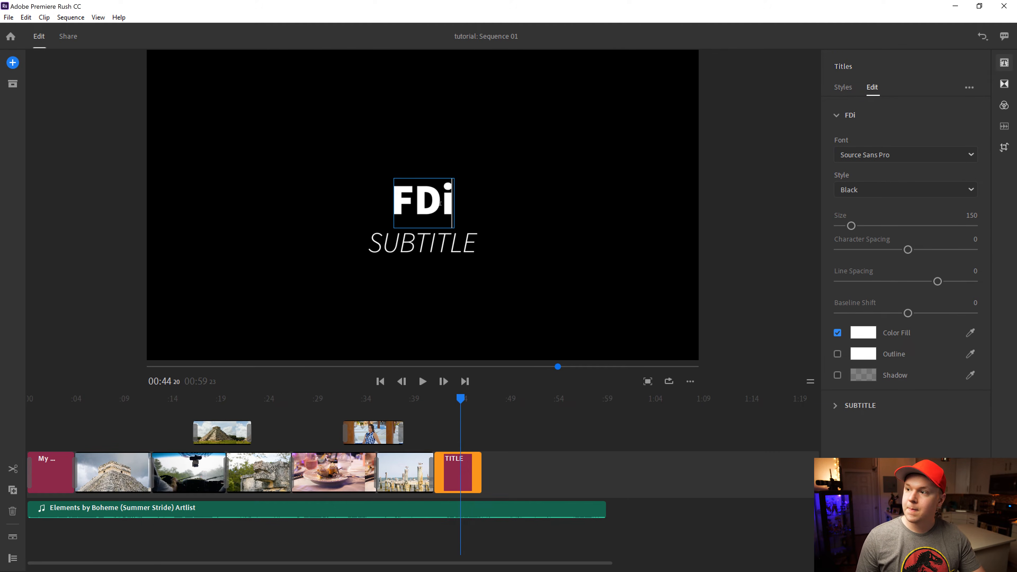
text(in)
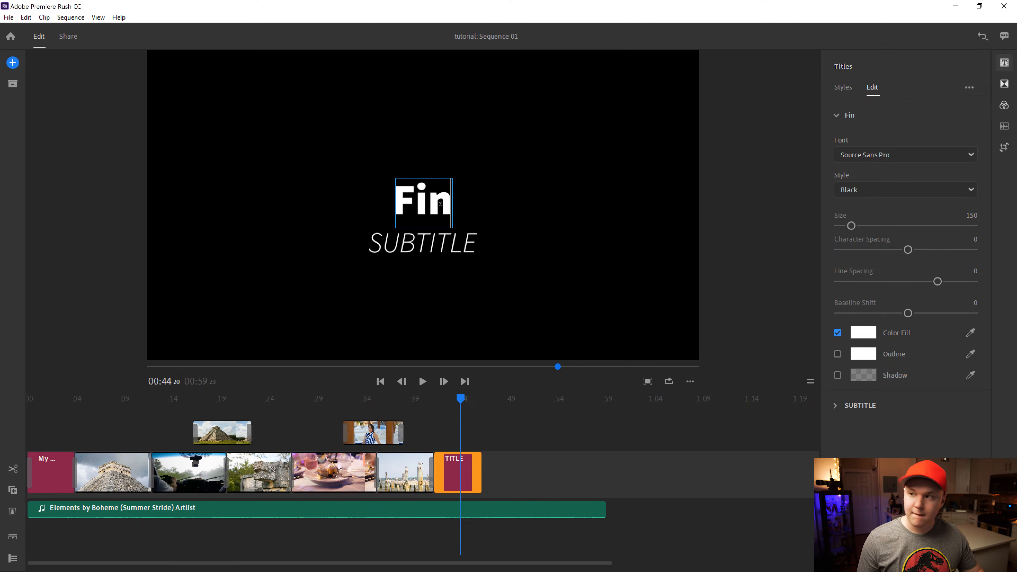
double_click(452, 252)
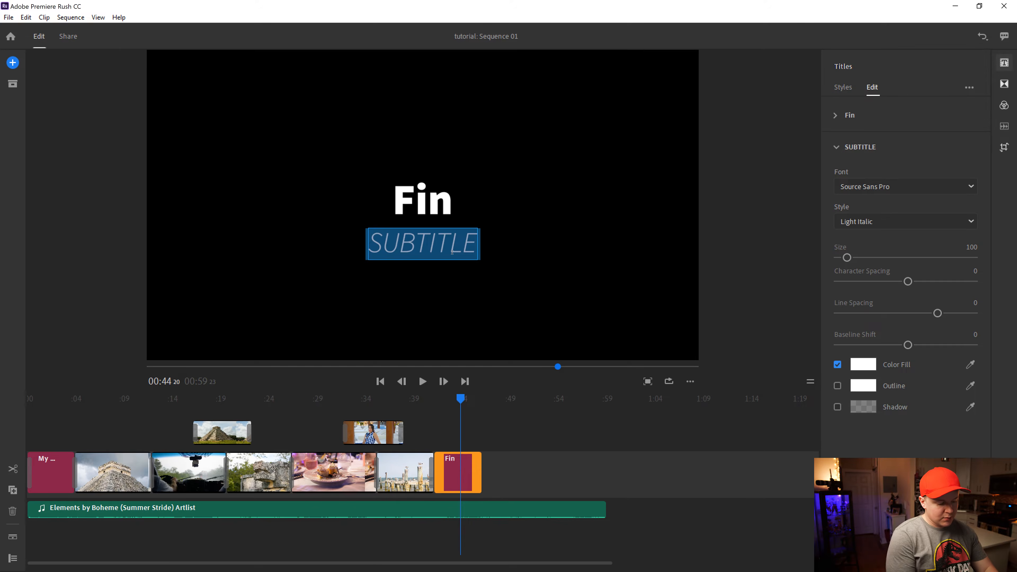
text(Look out for more!)
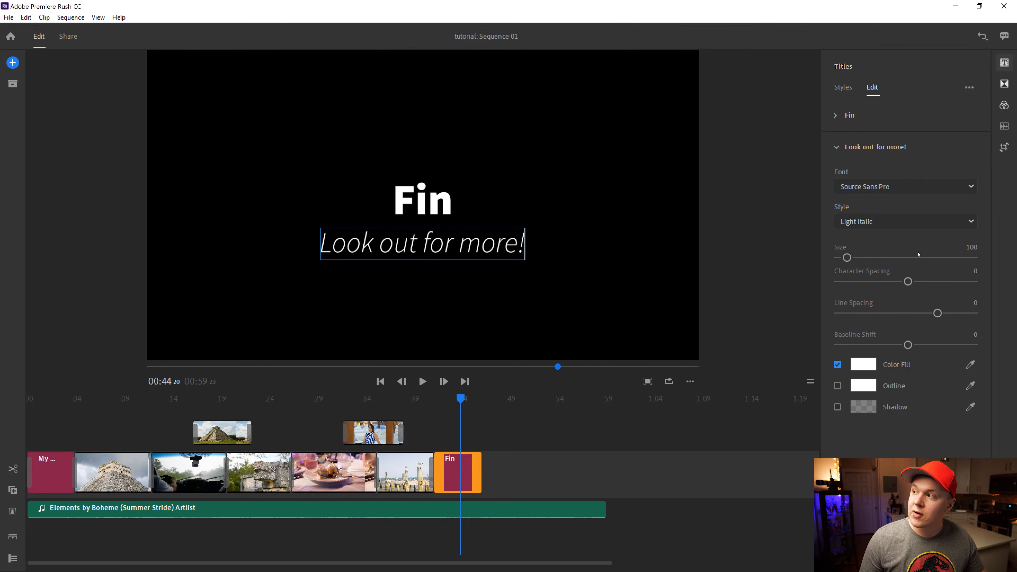
Step: Set the font of the closing title's "Fin" text to Stencil
click(836, 116)
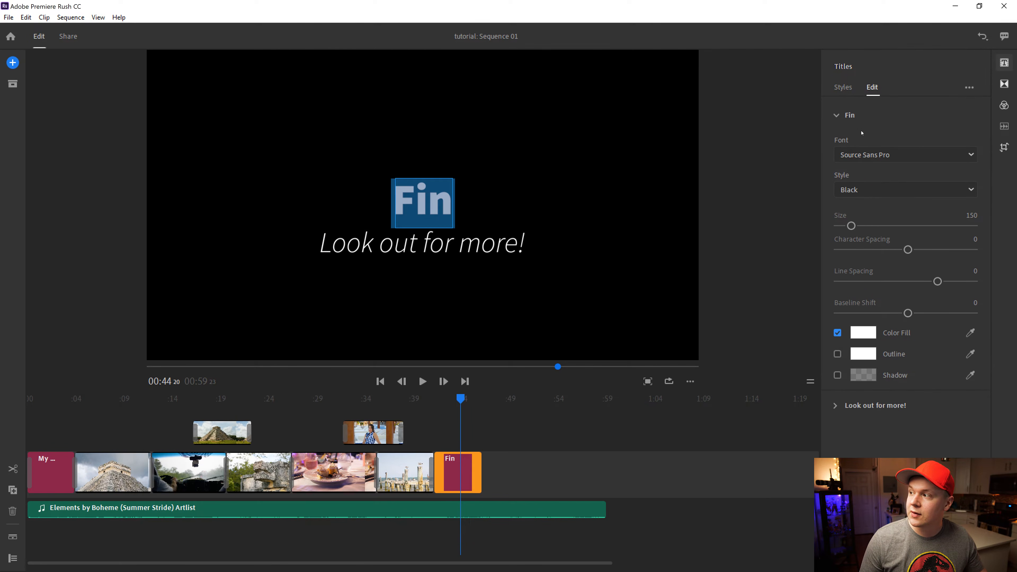
click(880, 157)
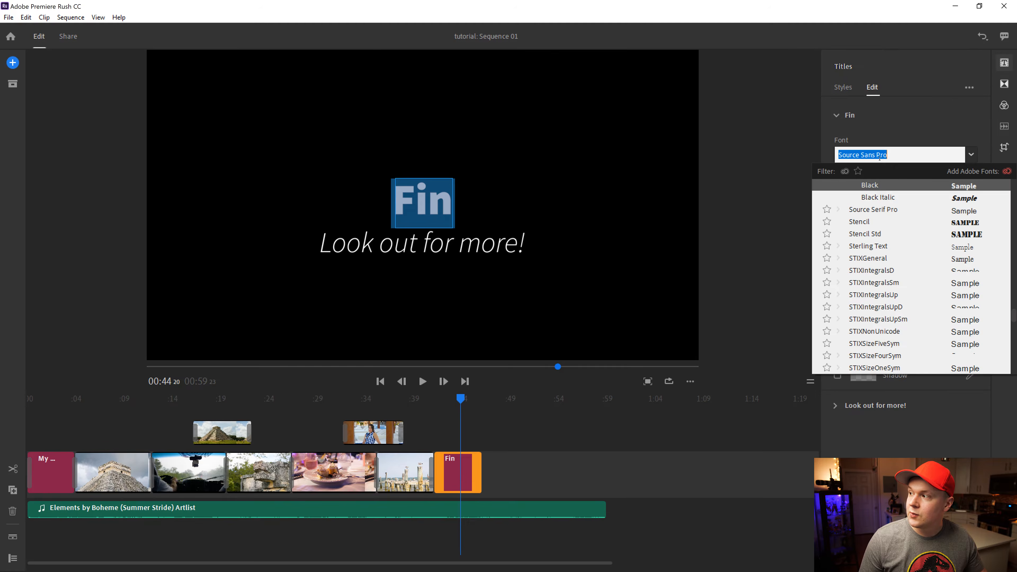
click(908, 222)
click(836, 117)
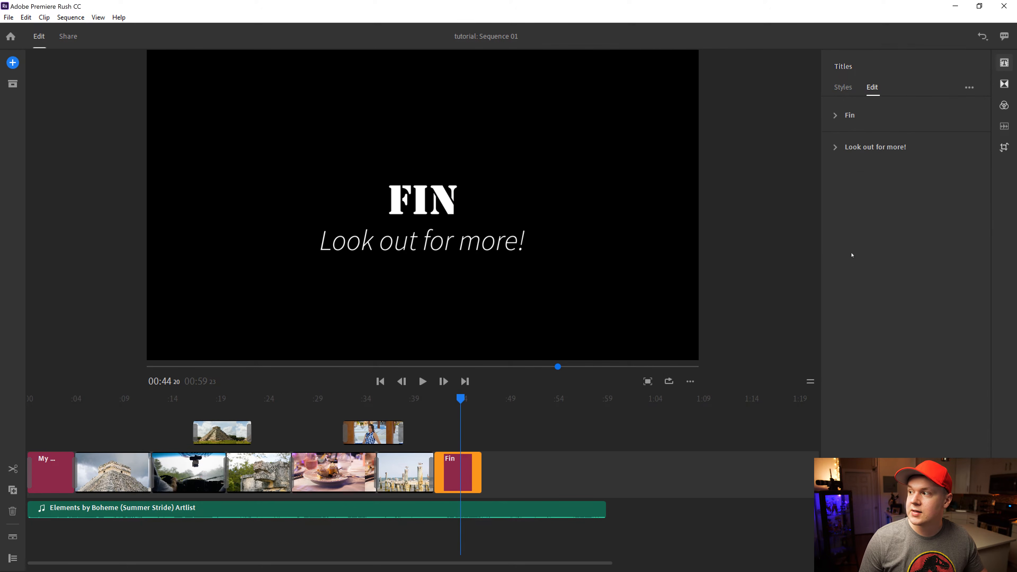
Step: Trim the end of the background music to 00:48:20, slightly past the closing title
click(588, 454)
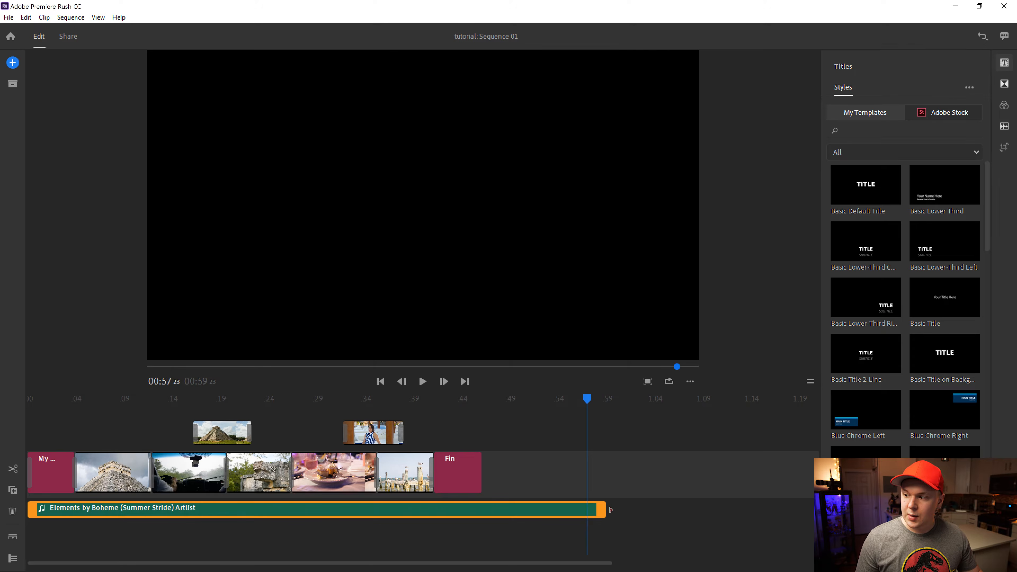
drag(604, 510, 500, 498)
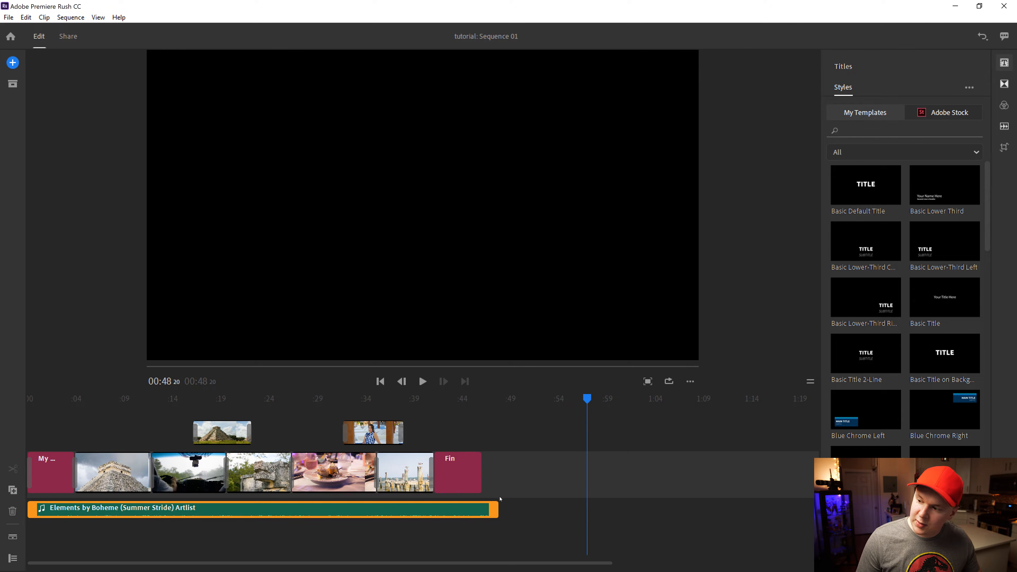
Step: Apply a Cross Dissolve transition to the background music and play back its ending from the closing title
click(489, 512)
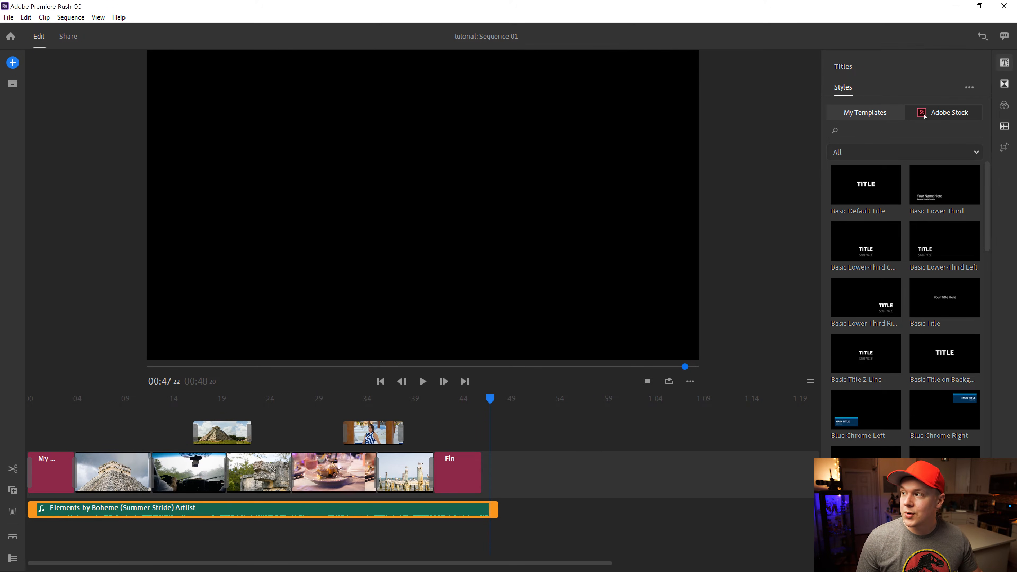
click(1004, 127)
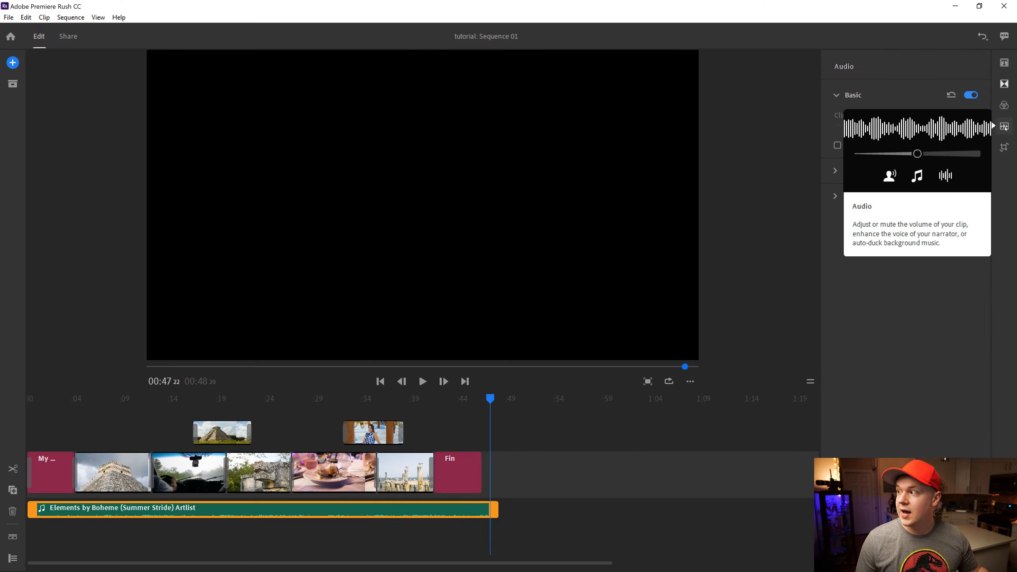
click(1004, 83)
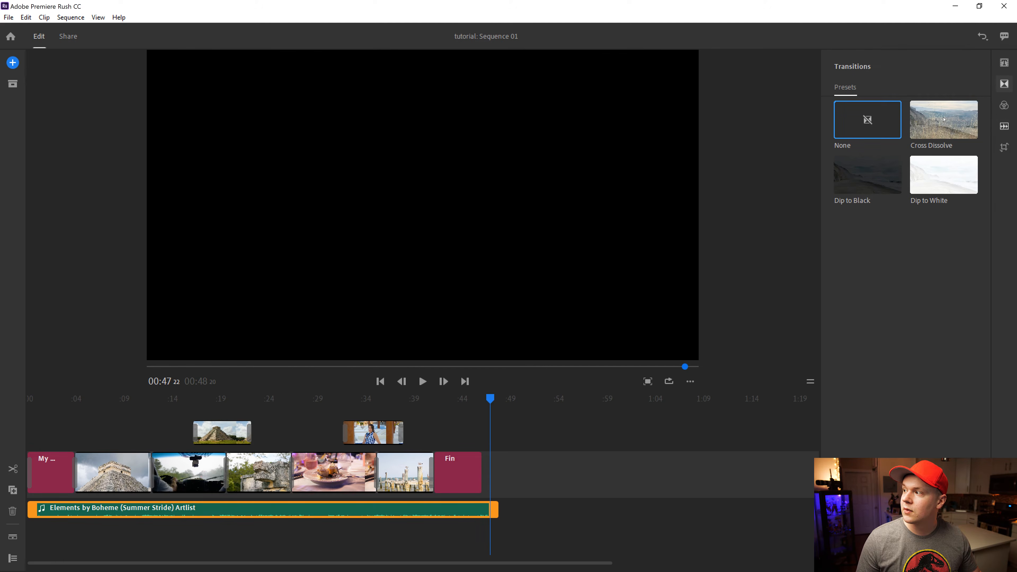
click(940, 119)
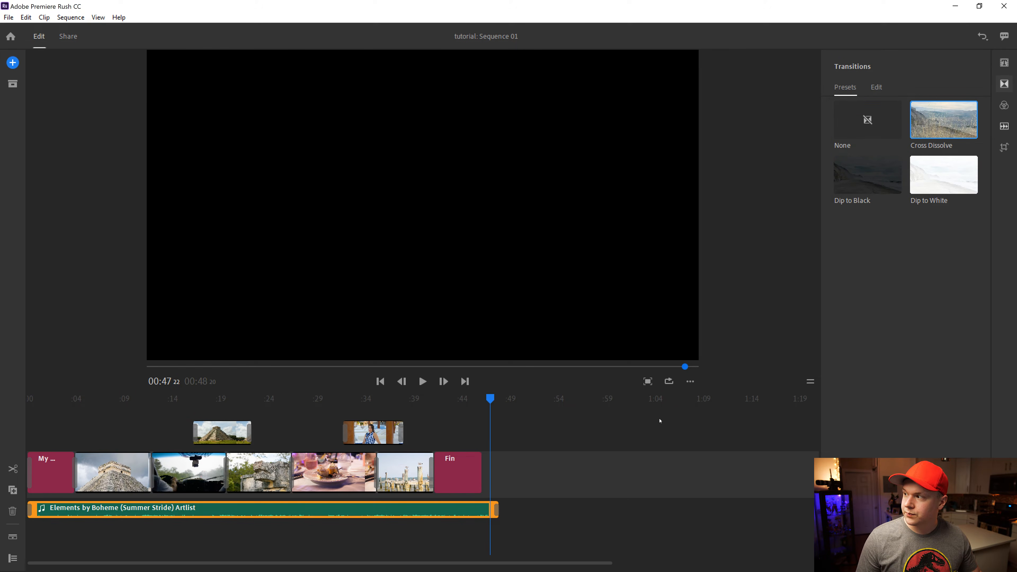
click(538, 491)
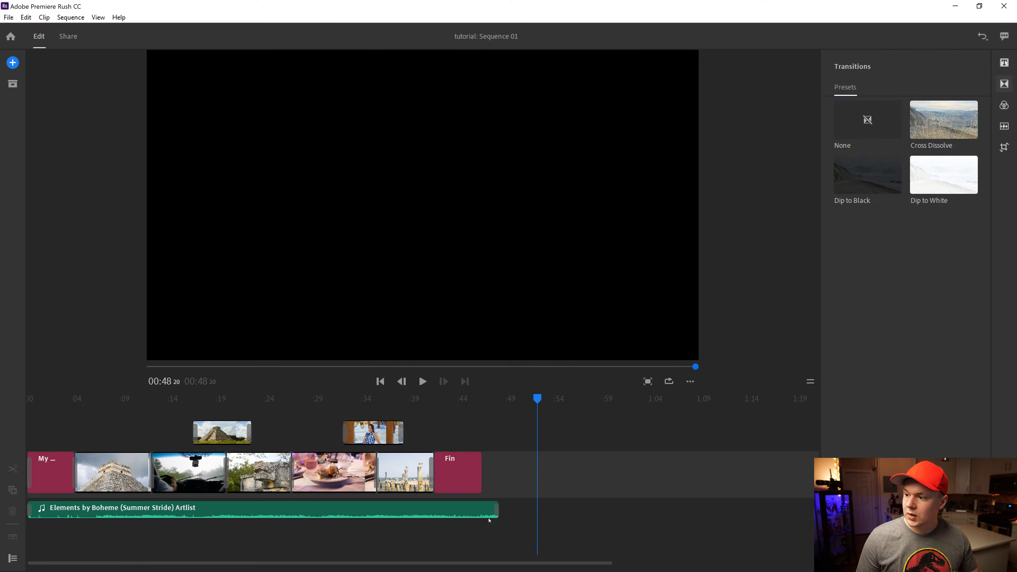
click(497, 512)
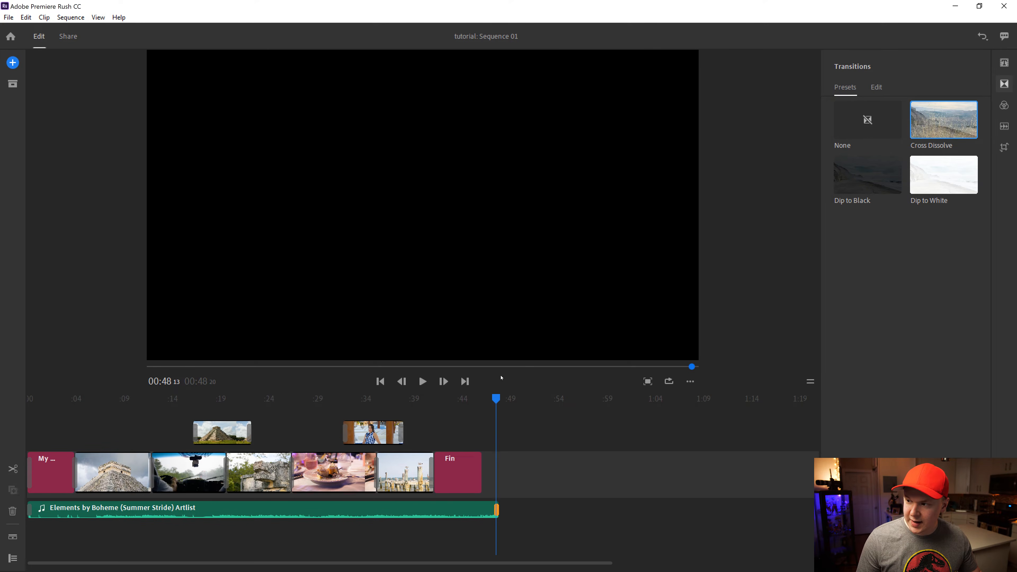
drag(496, 399, 479, 398)
click(421, 383)
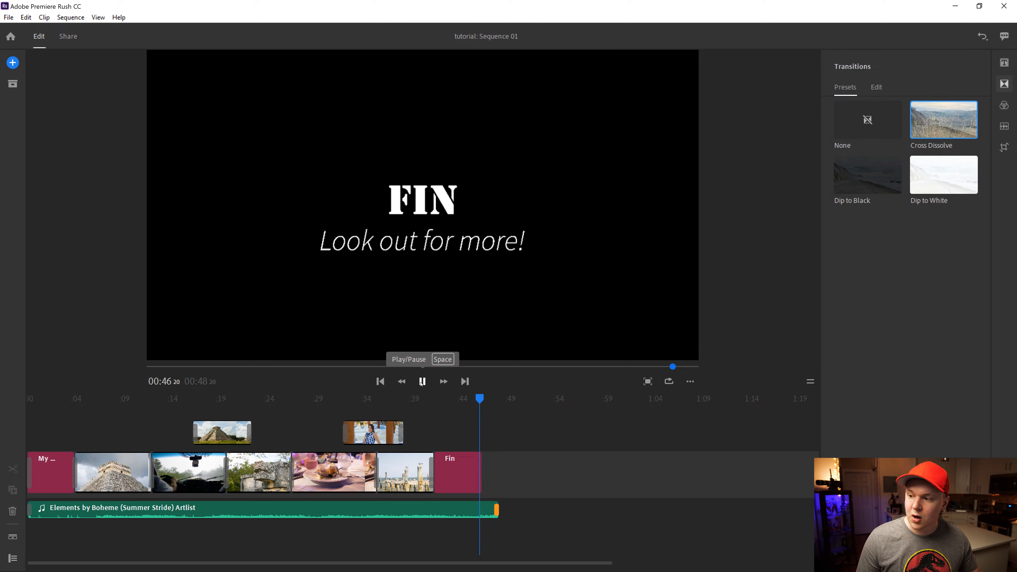
Step: Trim the end of the background music to 00:47:16, just past the end of the closing title
click(490, 514)
drag(498, 513, 485, 512)
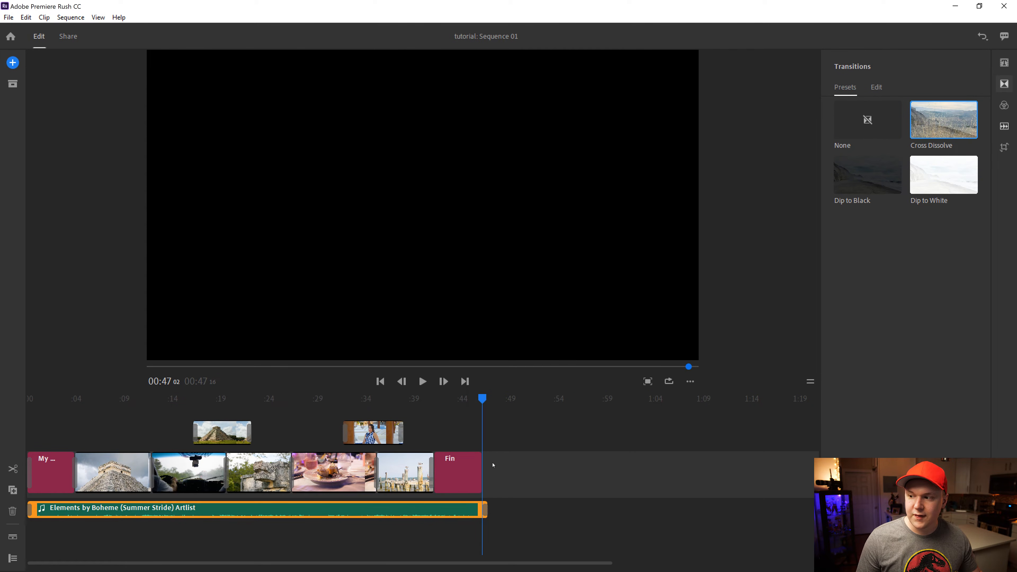
click(519, 497)
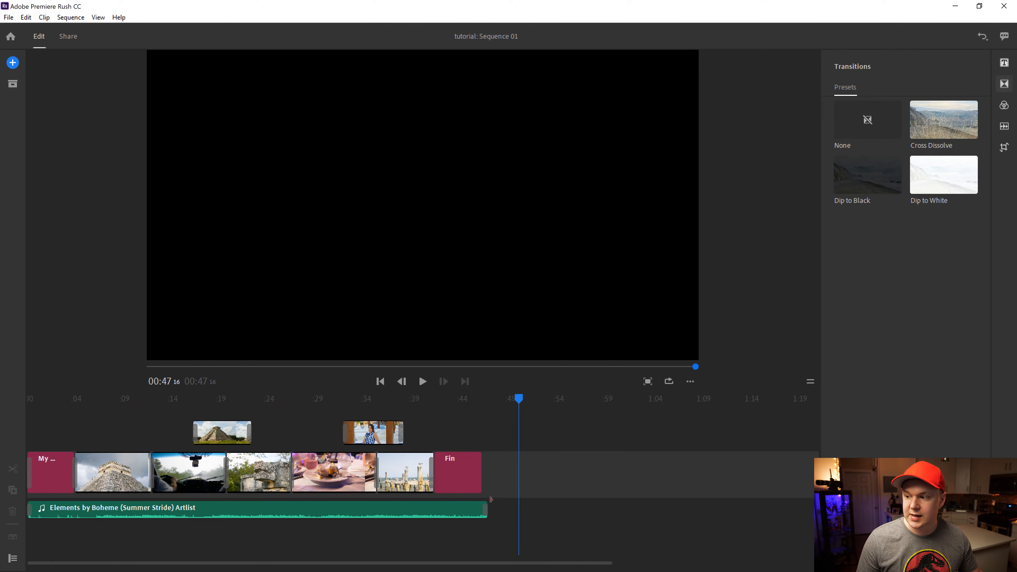
Step: Set the duration of the background music's ending transition to 3.00 sec and play back the ending from the closing title
click(486, 510)
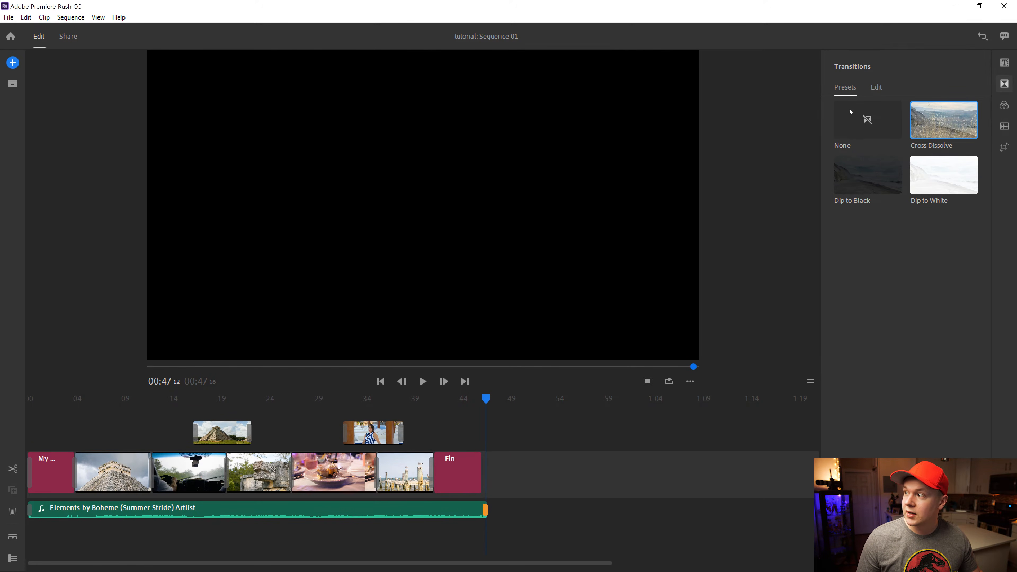
click(879, 87)
drag(854, 127, 986, 133)
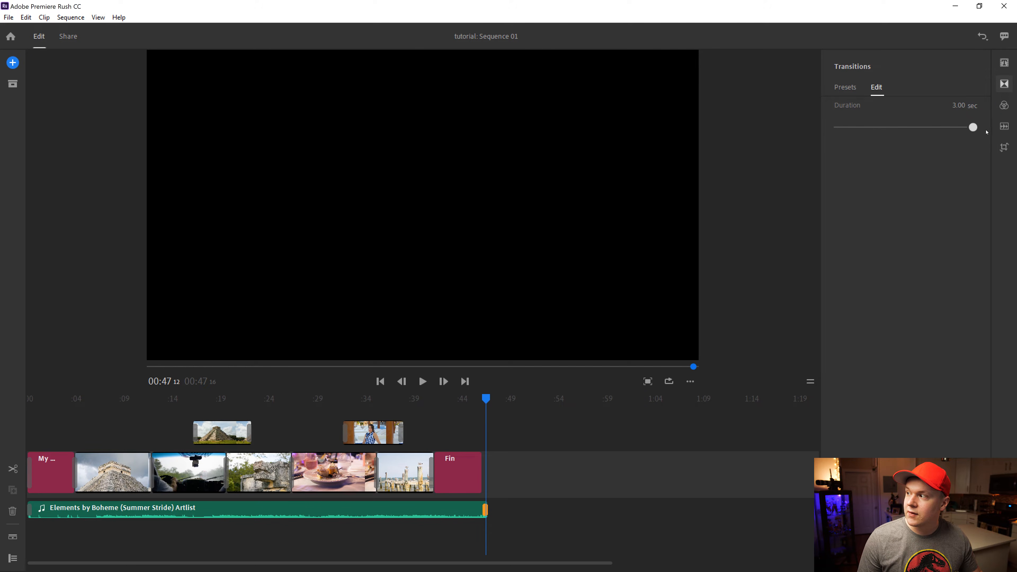
drag(485, 399, 452, 398)
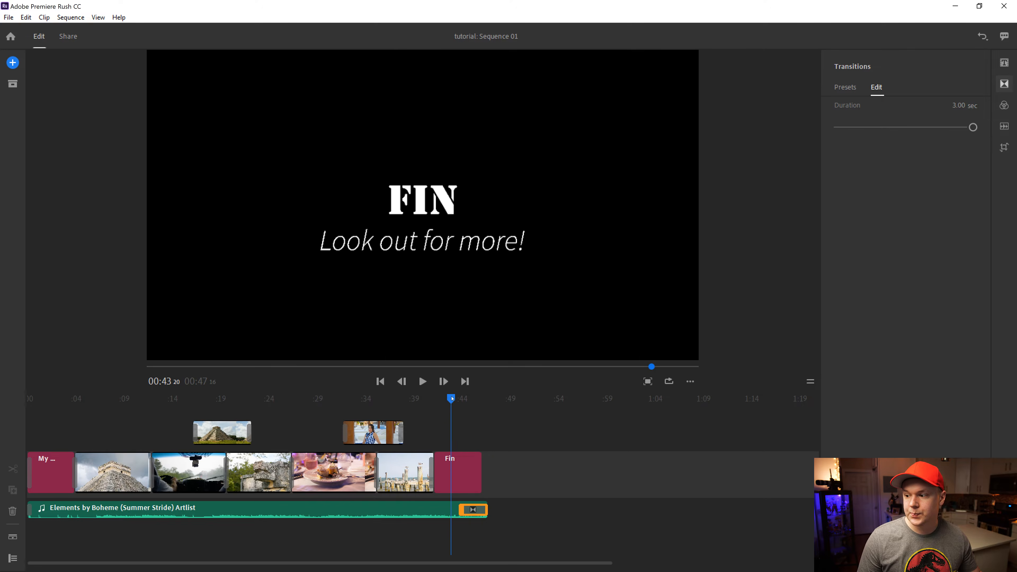
click(422, 380)
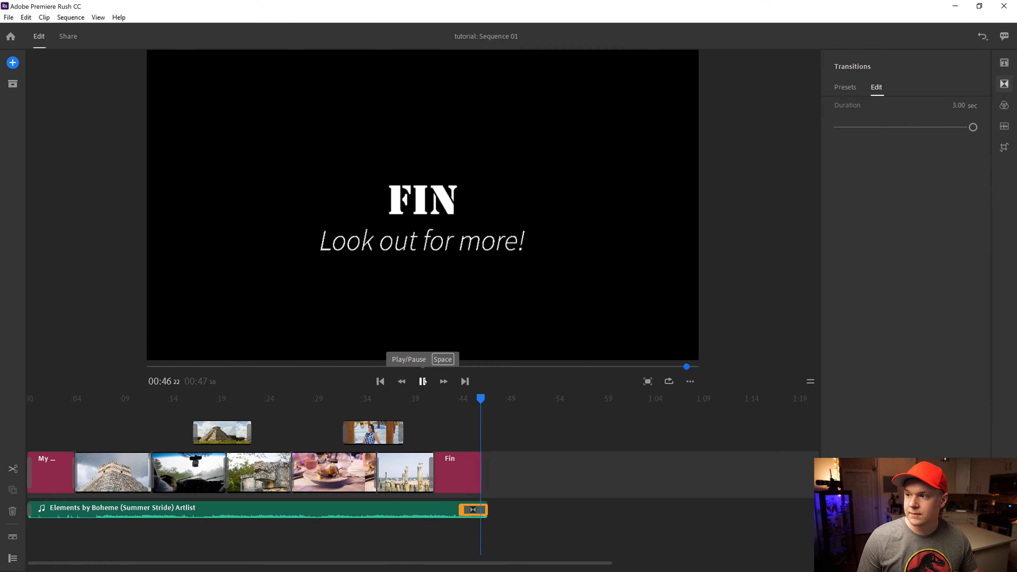
Step: Apply a Cross Dissolve transition to the "Fin" closing title
click(463, 473)
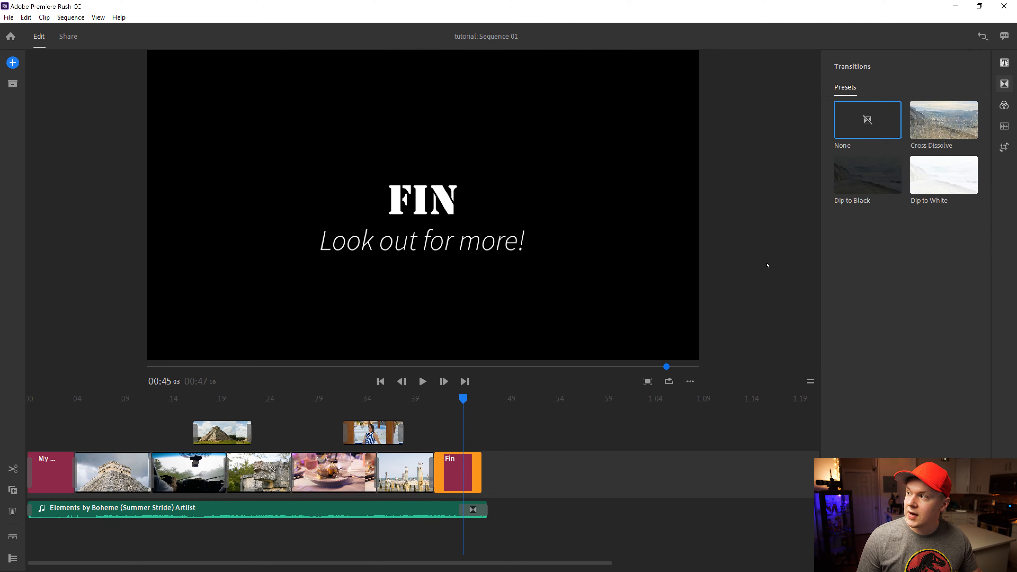
click(943, 120)
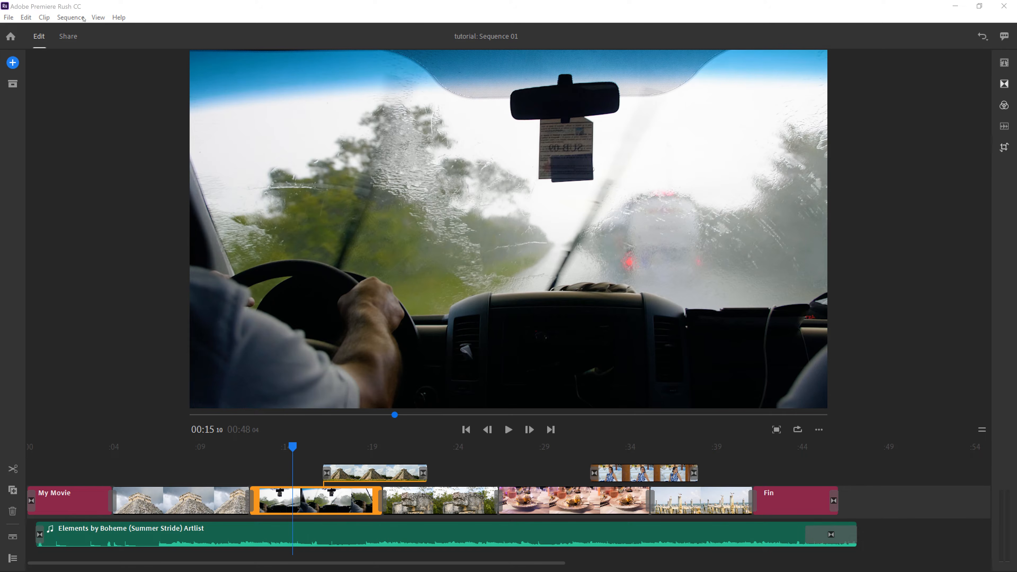
Step: Change the sequence orientation to Vertical and preview the driving clip in that format
click(72, 18)
mouse_move(120, 45)
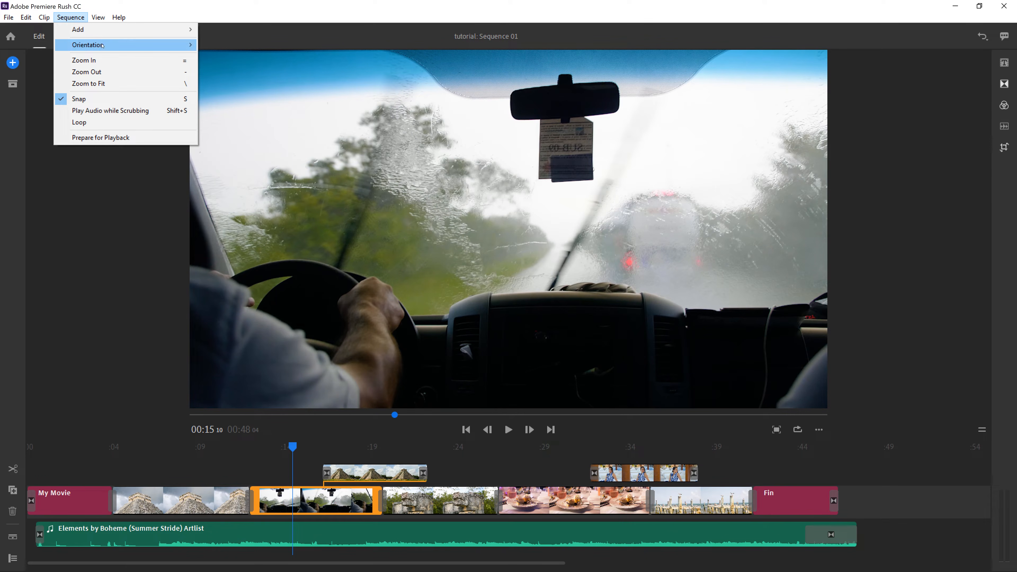
click(224, 56)
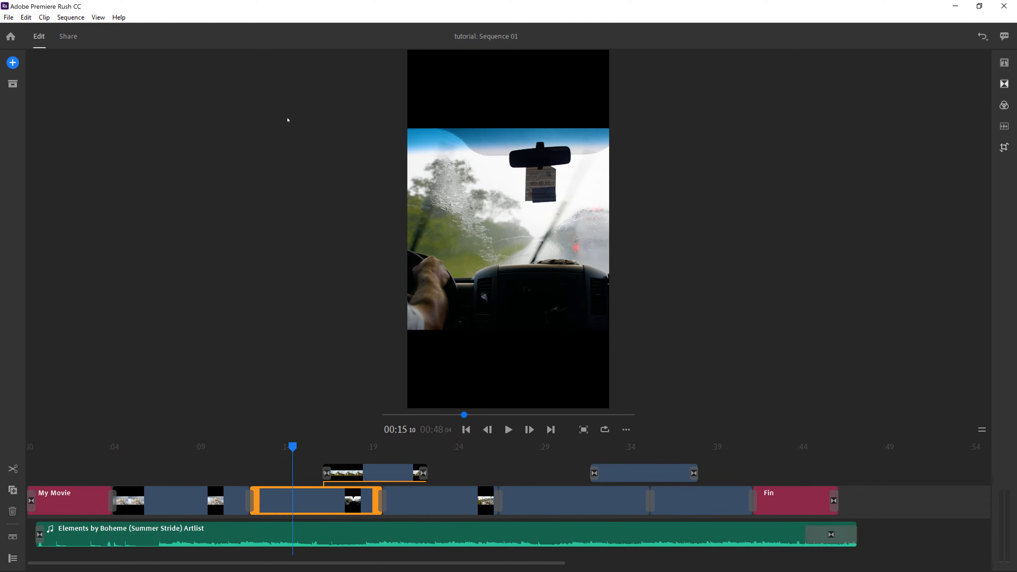
drag(293, 448, 364, 450)
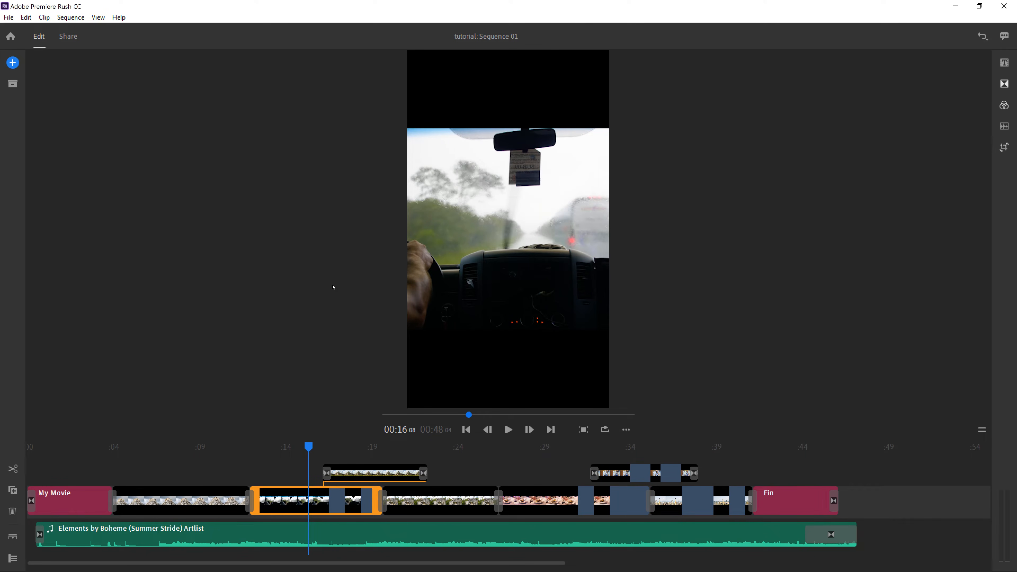
Step: Change the sequence orientation to Square
click(69, 17)
mouse_move(168, 44)
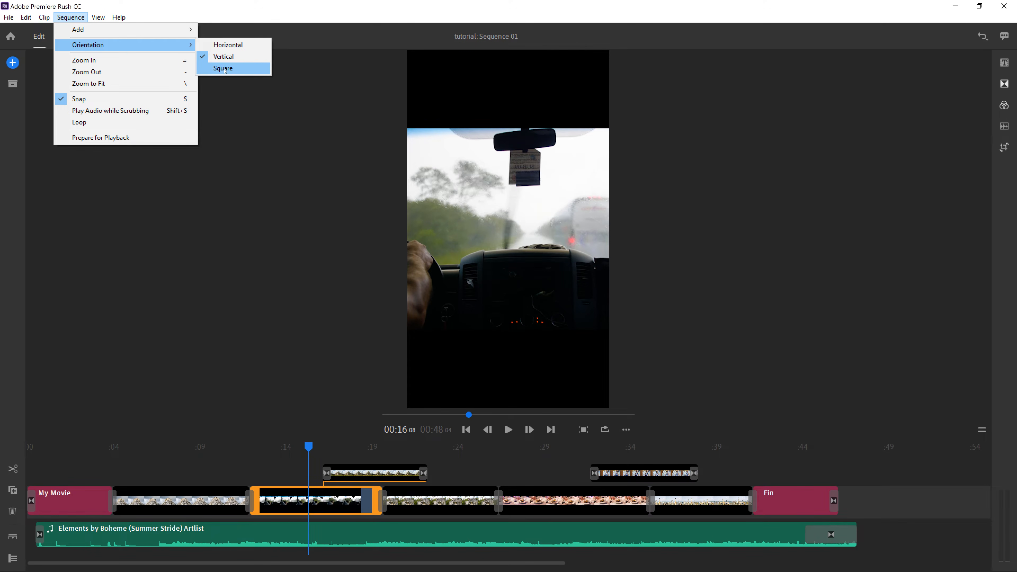
click(230, 66)
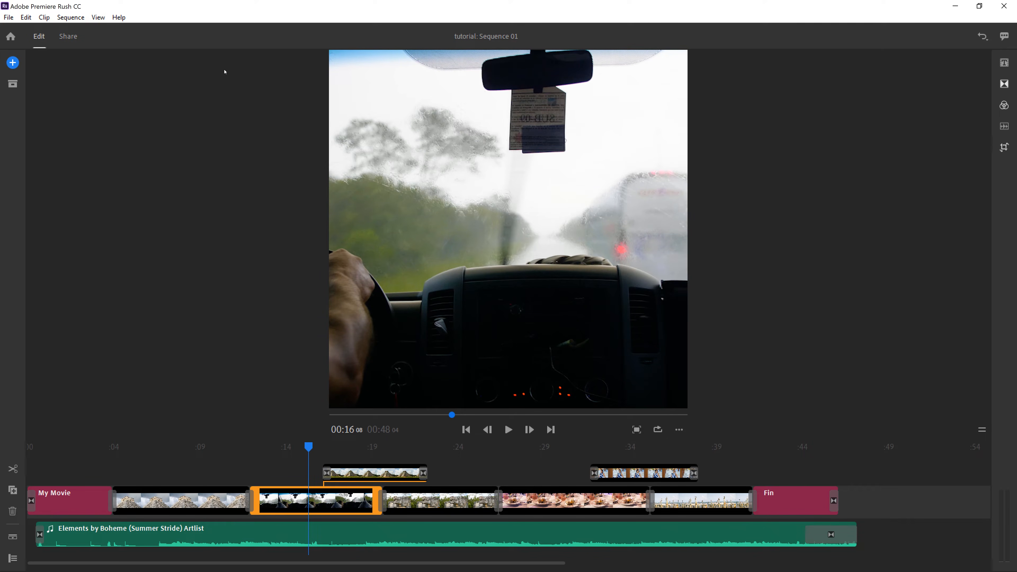
Step: Change the sequence orientation back to Horizontal
click(69, 18)
mouse_move(176, 45)
click(218, 48)
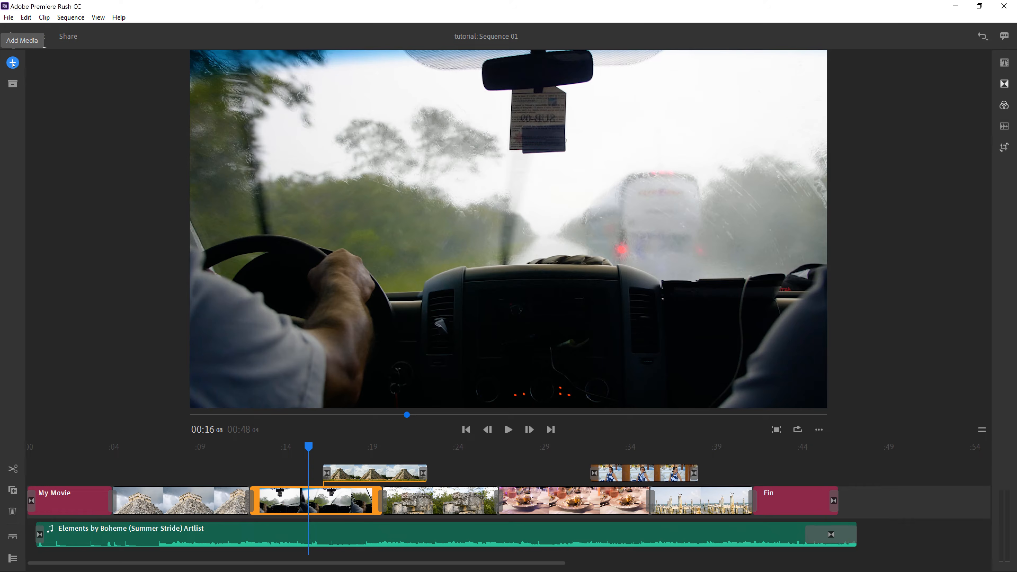
Step: Look through the media in the project assets and hide the assets again
click(13, 84)
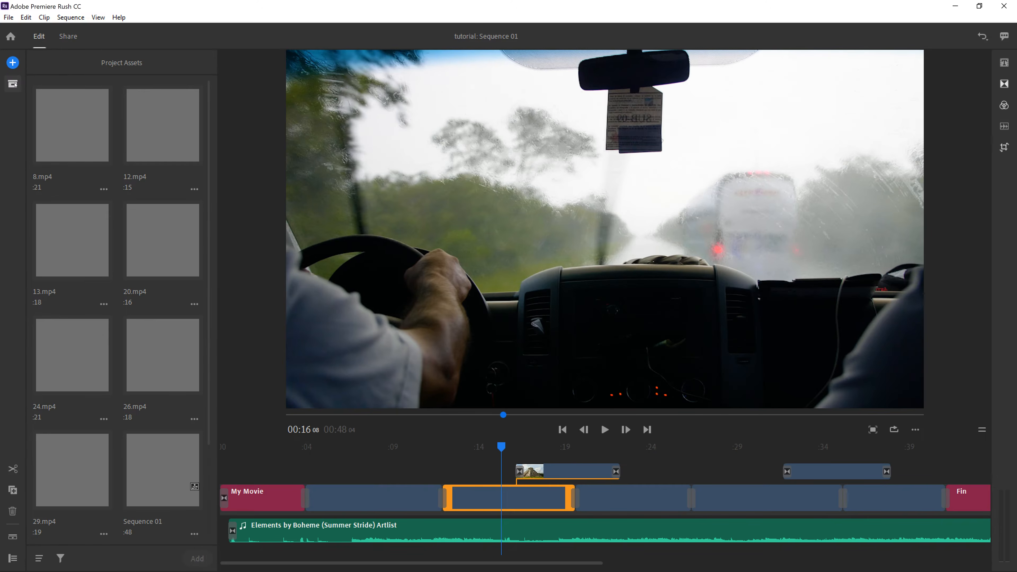
scroll(209, 272, down, 3)
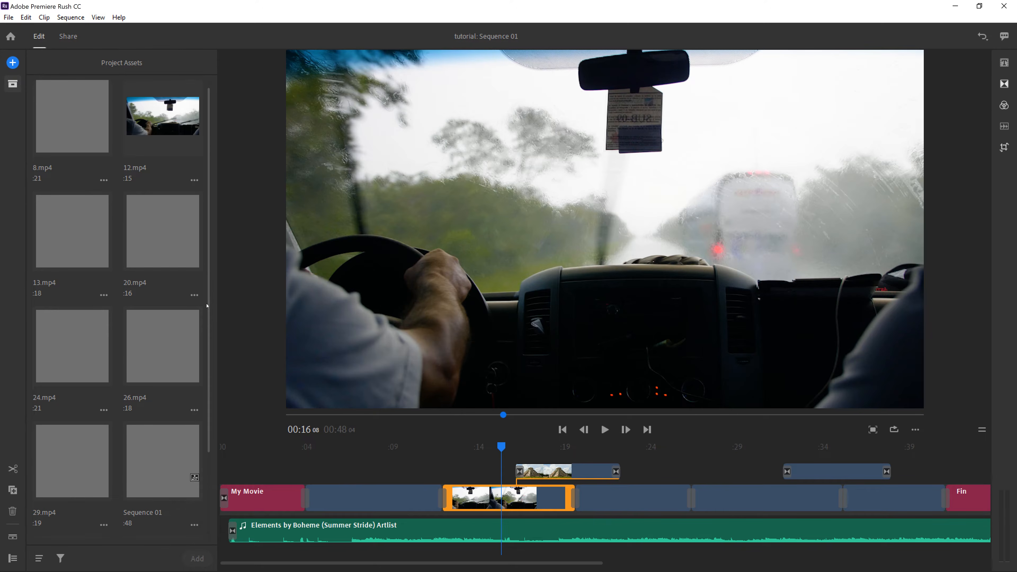
drag(220, 363, 209, 218)
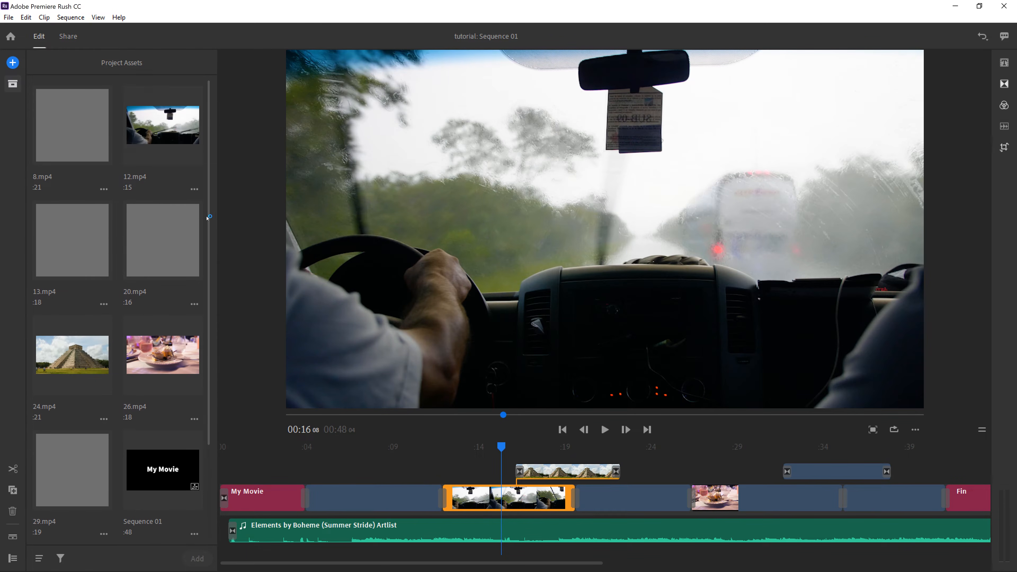
click(13, 84)
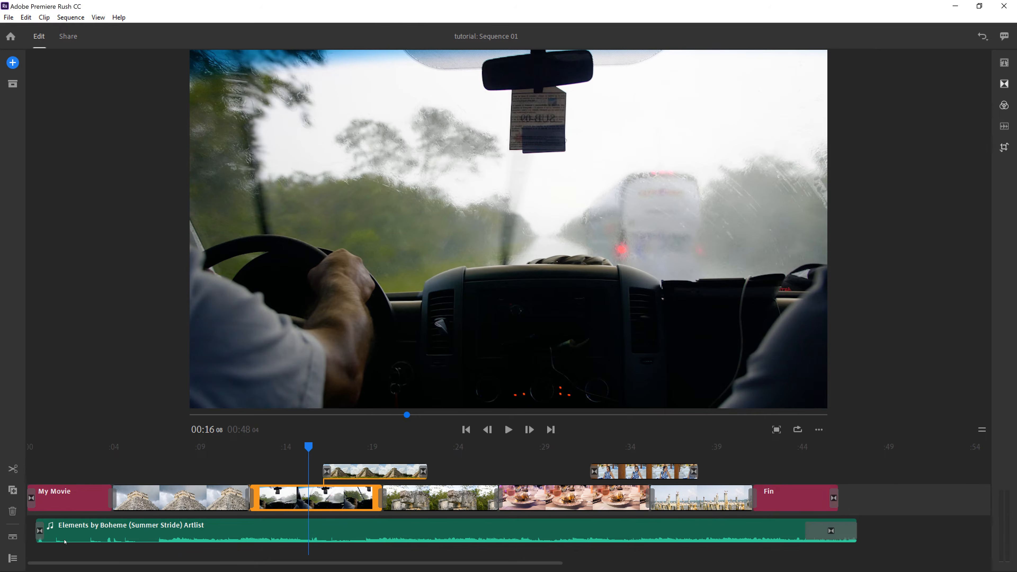
drag(557, 561, 945, 561)
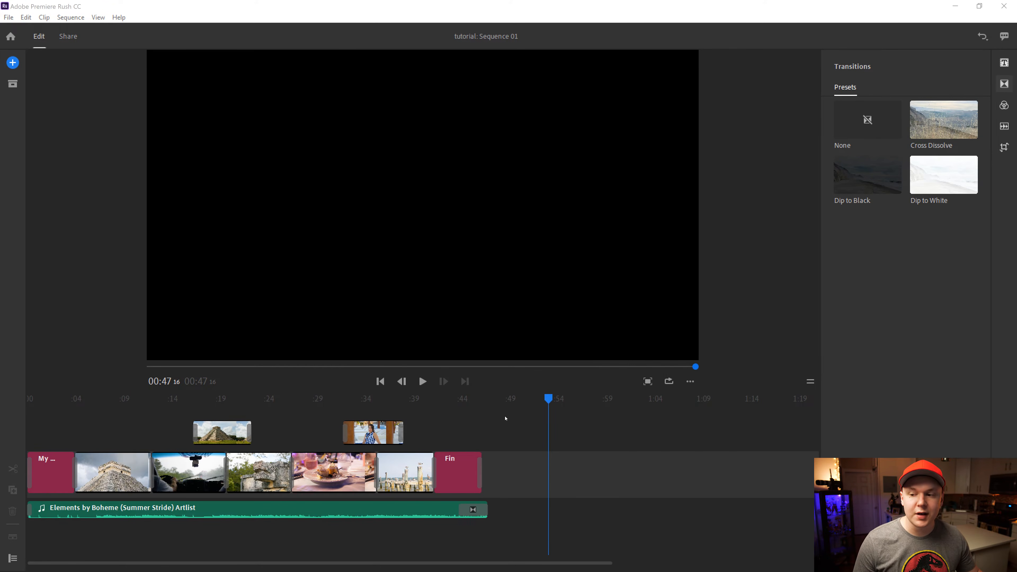
Step: Apply the SL Gold color preset to the pyramid clip that follows the opening title
mouse_move(116, 398)
mouse_down()
mouse_move(148, 413)
mouse_move(116, 402)
mouse_up()
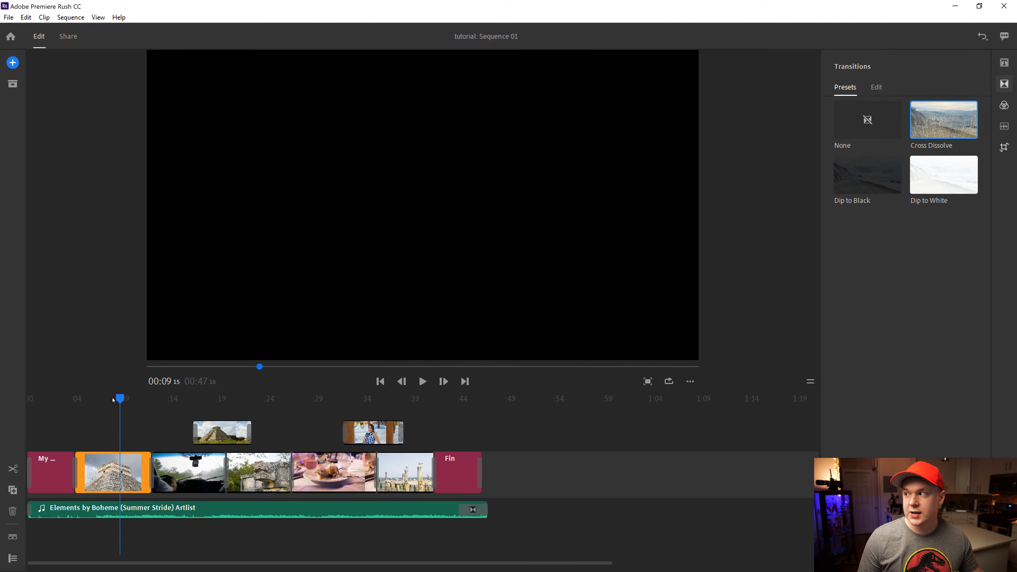
click(110, 472)
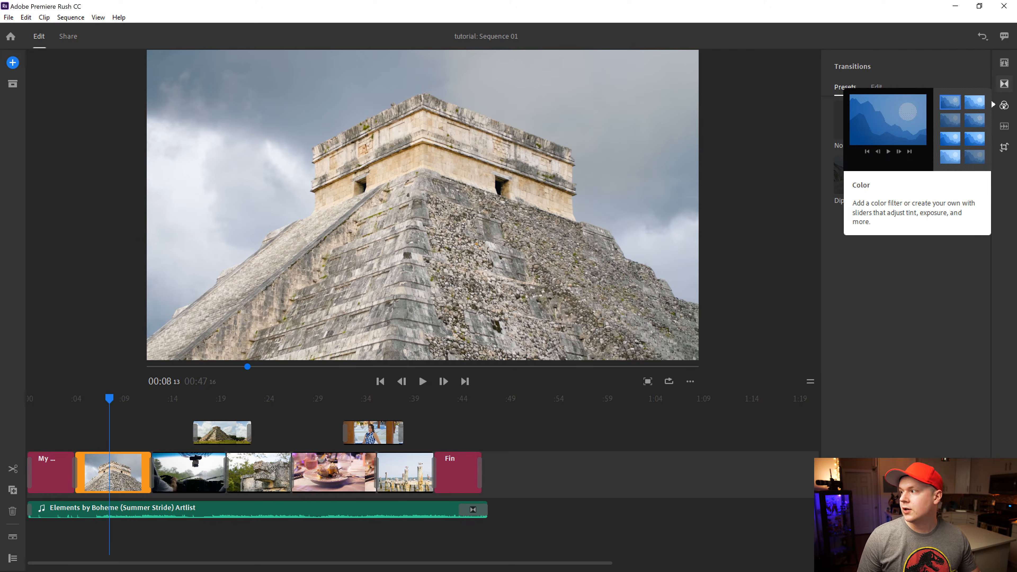
click(1004, 106)
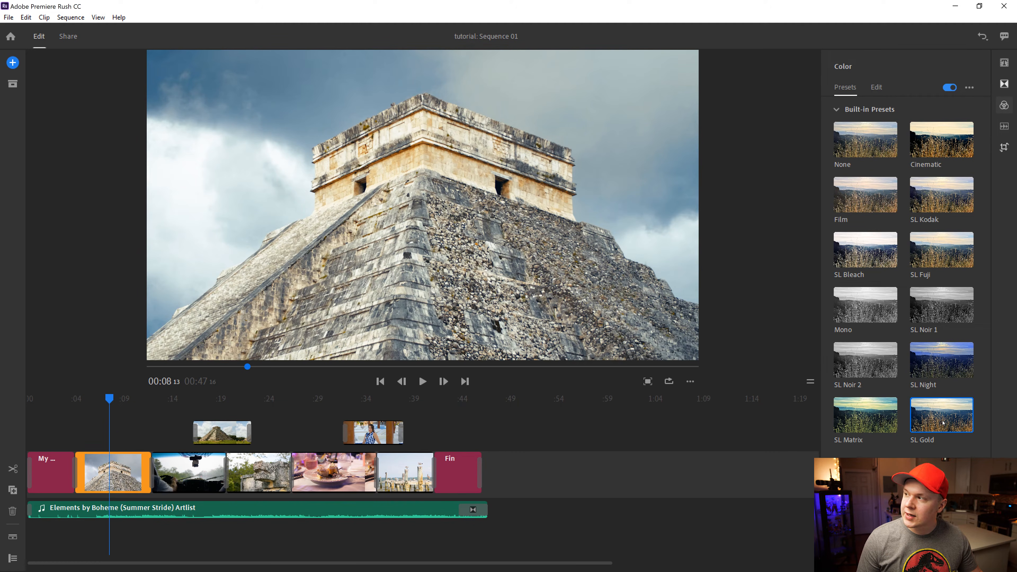
Step: Try adjusting the exposure and shadows of the pyramid clip after the opening title, and undo the adjustments
click(877, 87)
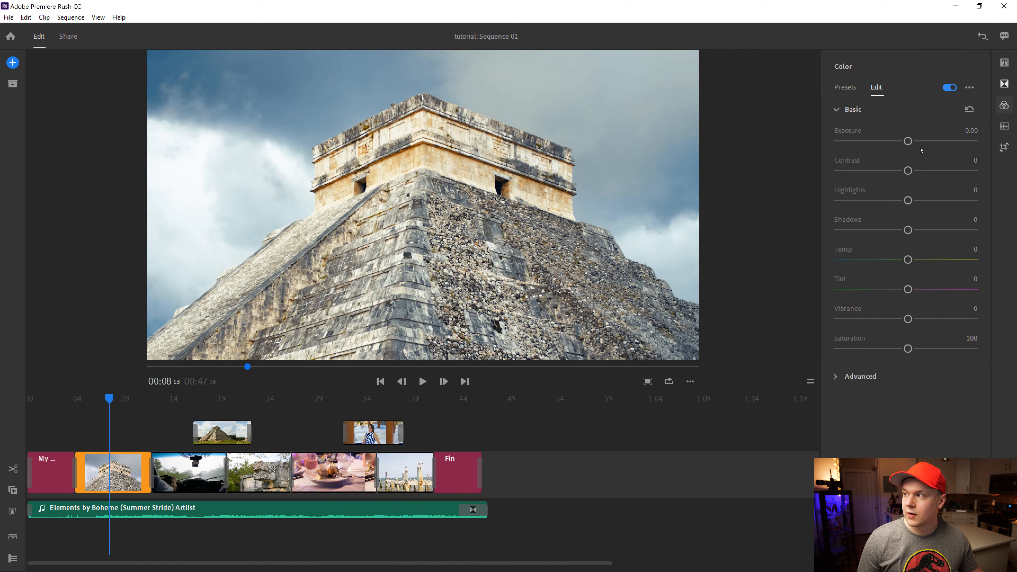
drag(908, 141, 929, 172)
key(ctrl+z)
key(ctrl+z)
drag(908, 229, 911, 231)
key(ctrl+z)
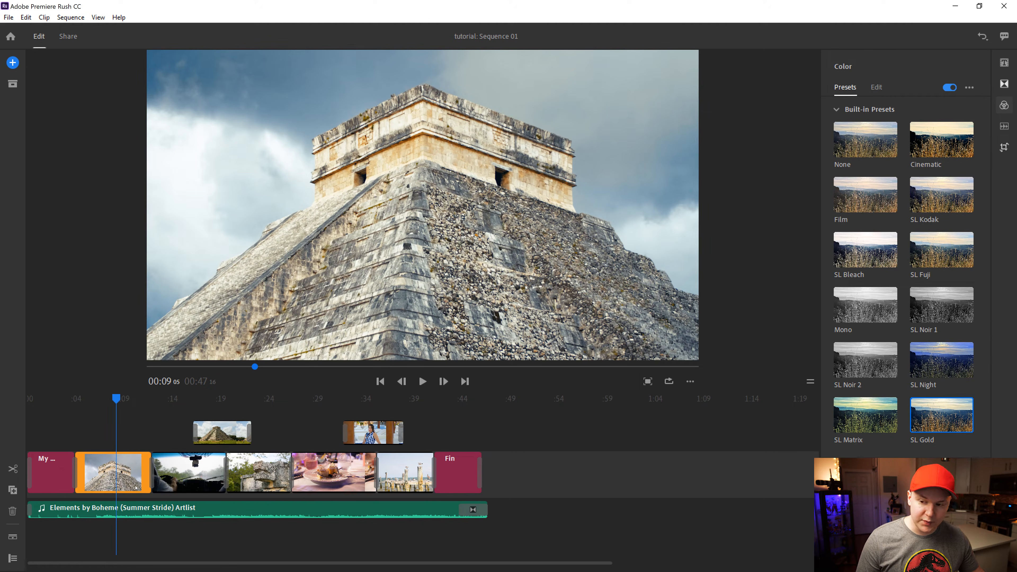
Step: Try splitting the pyramid clip at 00:09:05 and deleting its second part, and undo both edits
click(13, 469)
click(134, 473)
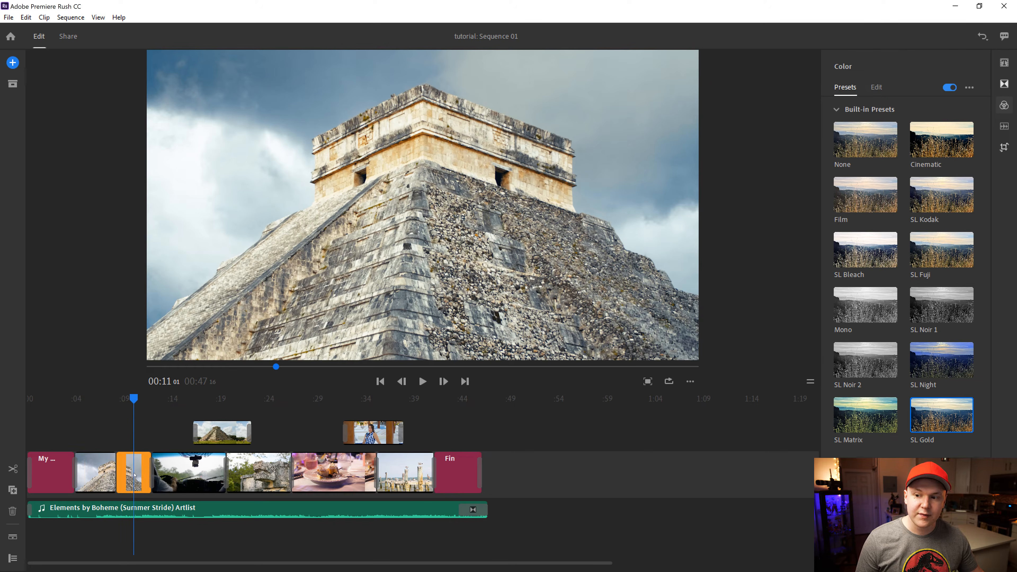
key(Delete)
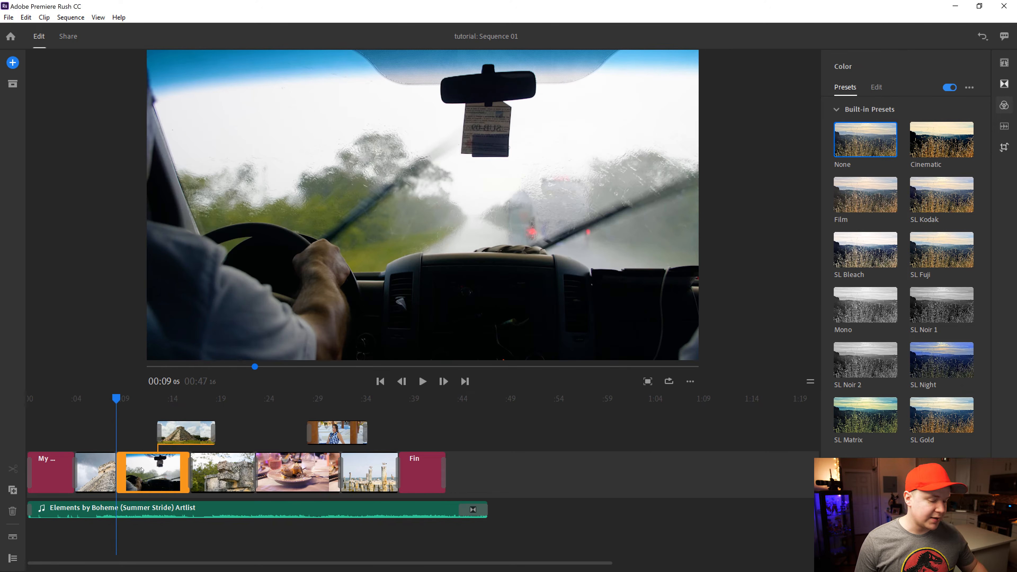
key(ctrl+z)
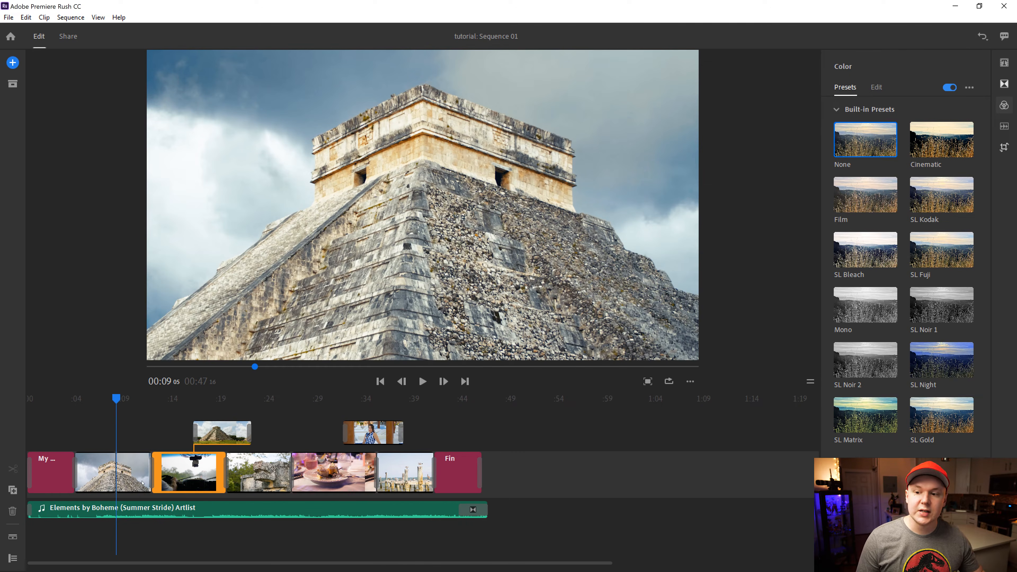
Step: Try duplicating and deleting the pyramid clip after the opening title, undoing each edit
click(125, 473)
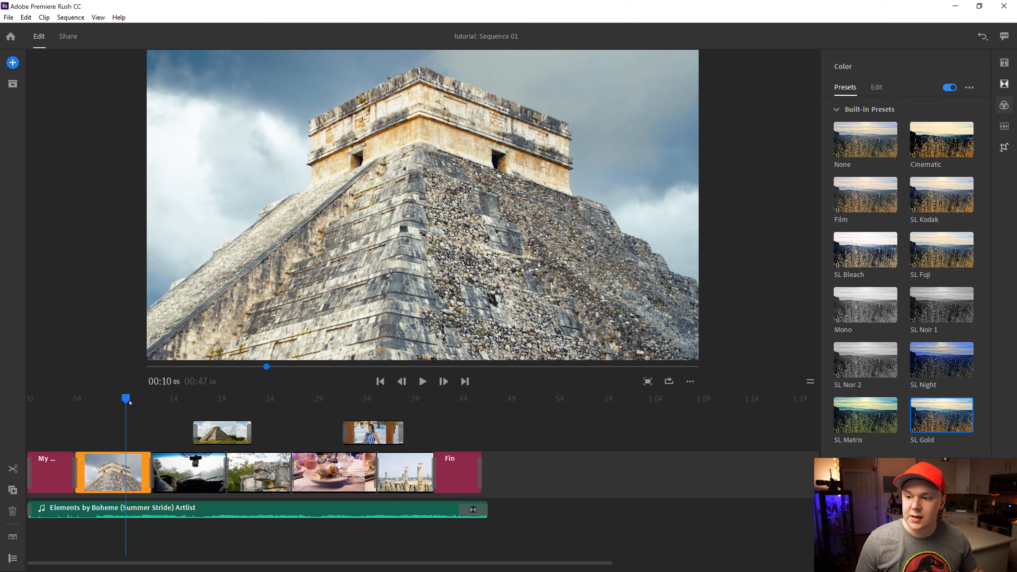
drag(130, 401, 122, 401)
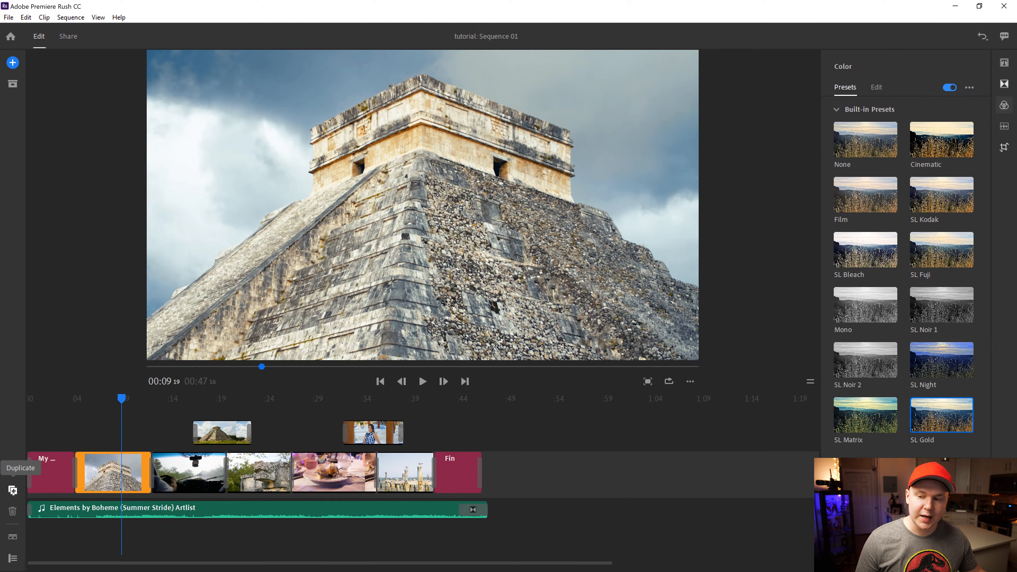
click(13, 490)
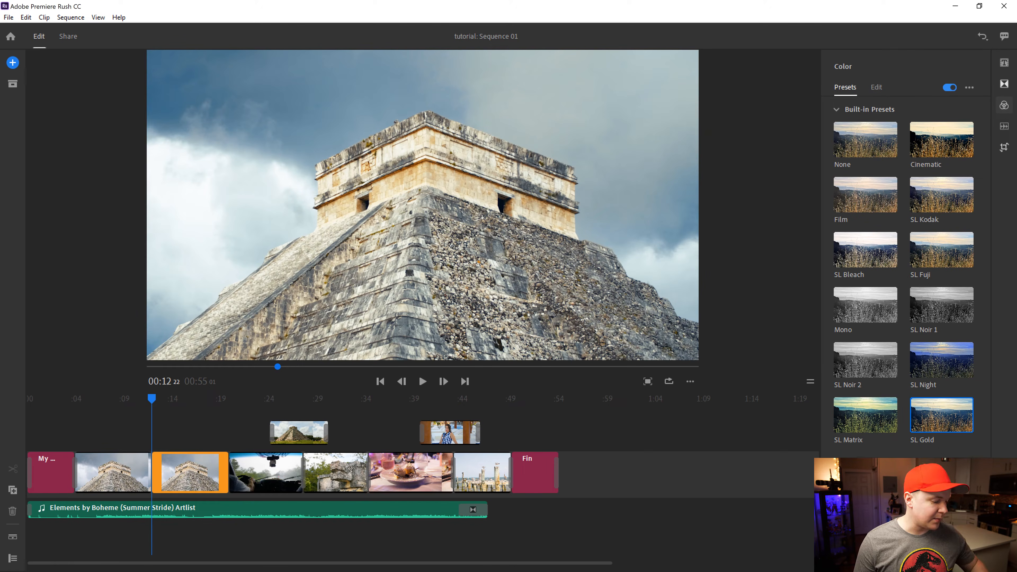
key(ctrl+z)
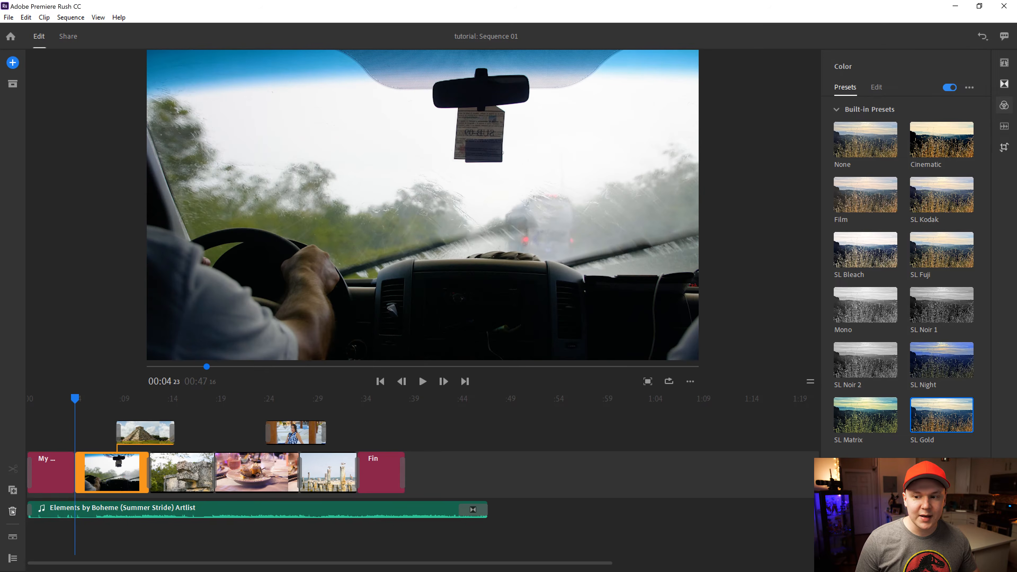
click(12, 512)
key(ctrl+z)
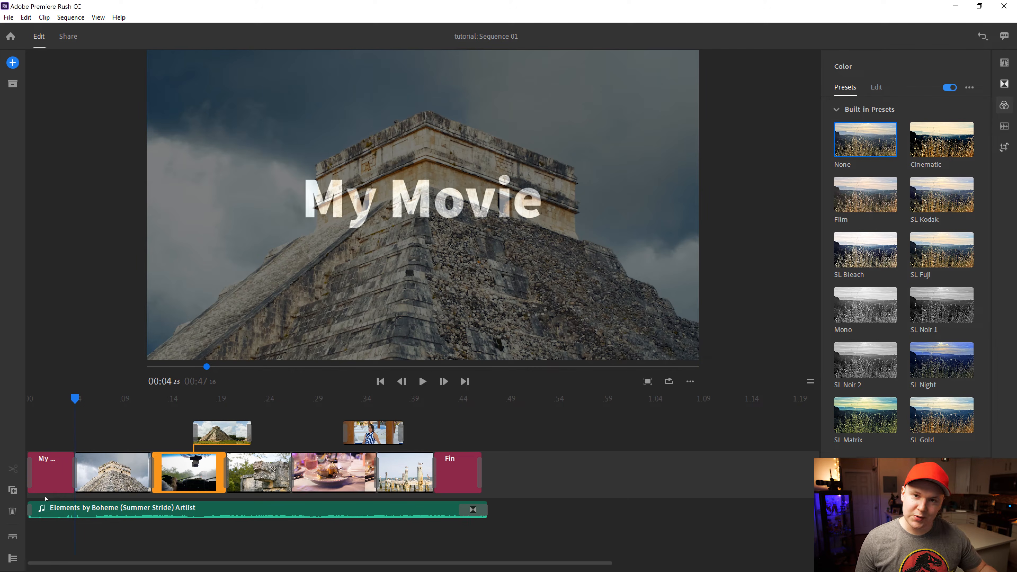
Step: Expand the background music's audio and shift it slightly later in the timeline so it ends at 00:48:04
click(101, 510)
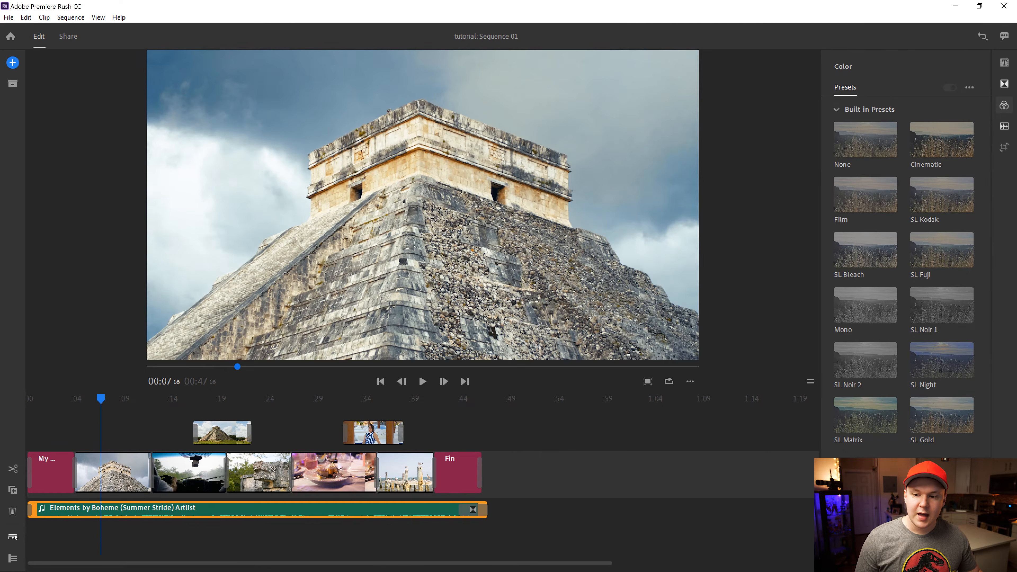
click(13, 537)
mouse_move(71, 520)
mouse_down()
mouse_move(72, 556)
mouse_move(76, 521)
mouse_up()
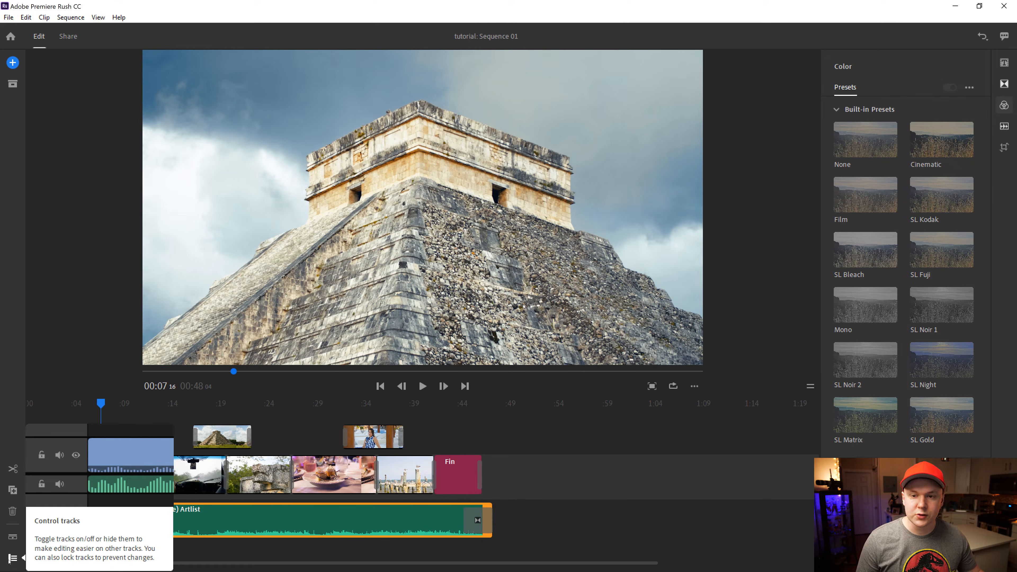
Step: Show the track controls for the timeline's video and audio tracks
click(12, 558)
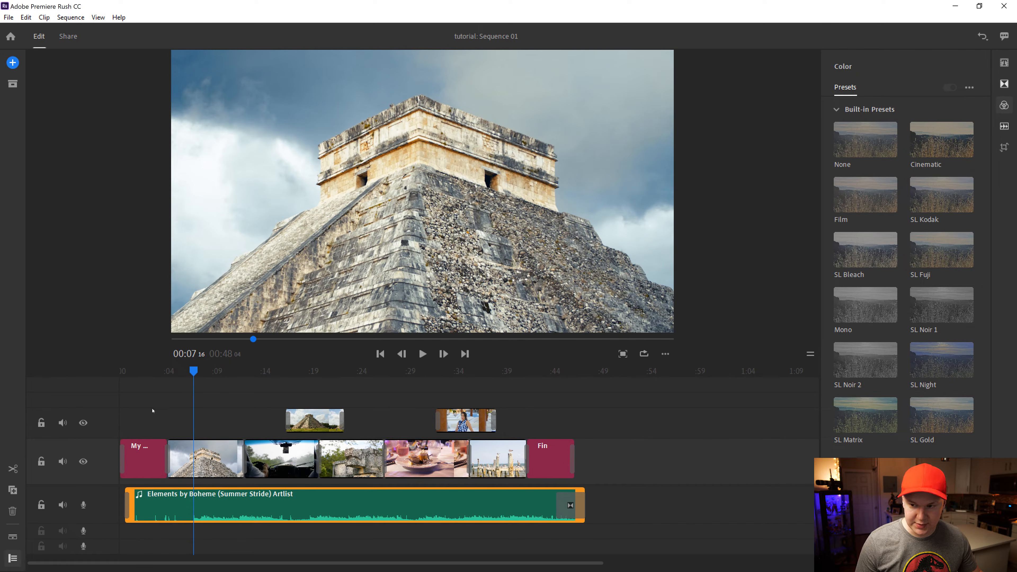
Step: Try hiding and unhiding the upper video track with the playhead over the overlaid pyramid clip
drag(254, 389, 310, 387)
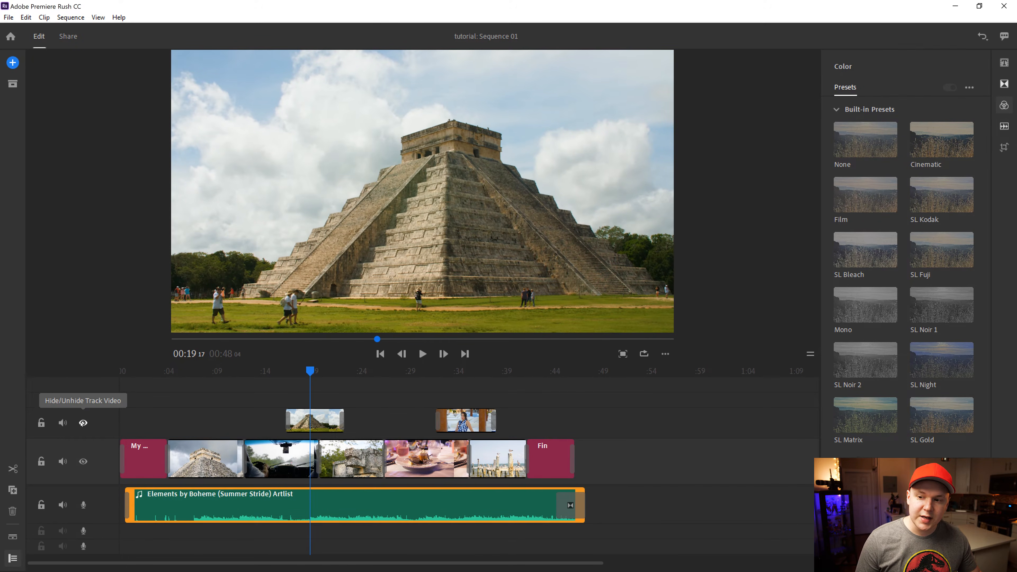
click(83, 423)
click(299, 381)
click(83, 423)
click(200, 505)
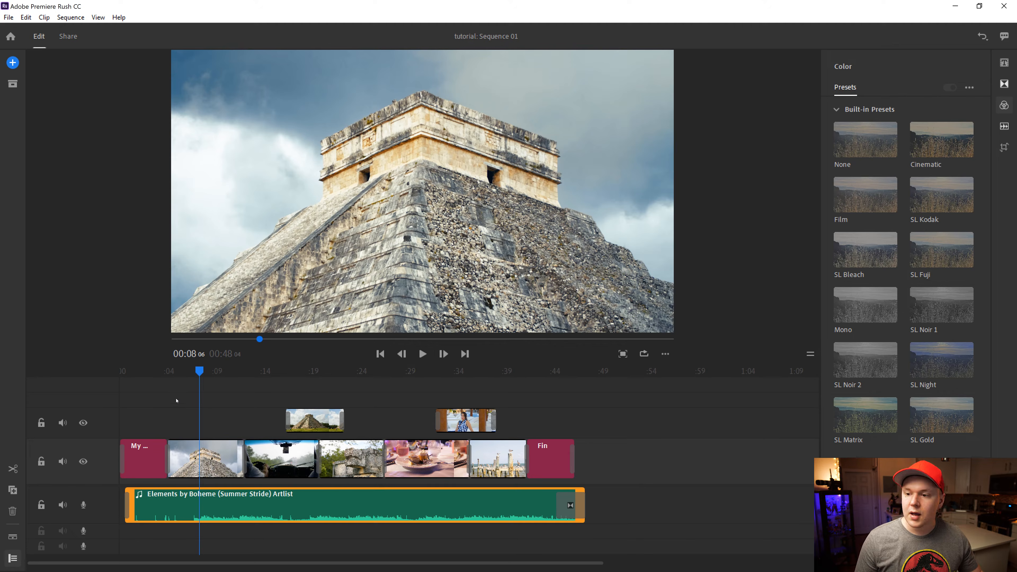
Step: Record a voiceover on the background music's audio track, starting just past the end of the music
drag(197, 370, 112, 389)
key(space)
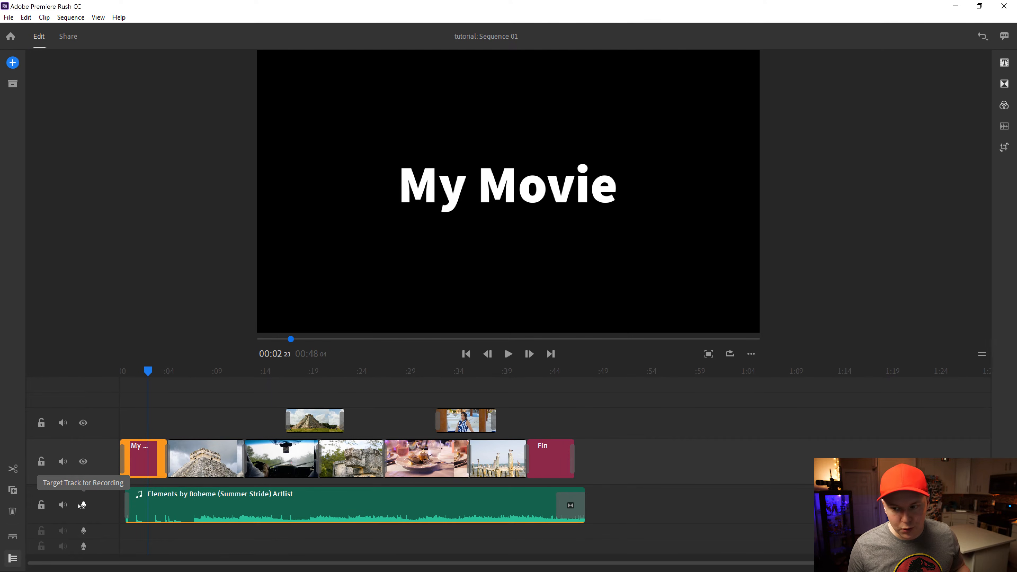
click(596, 372)
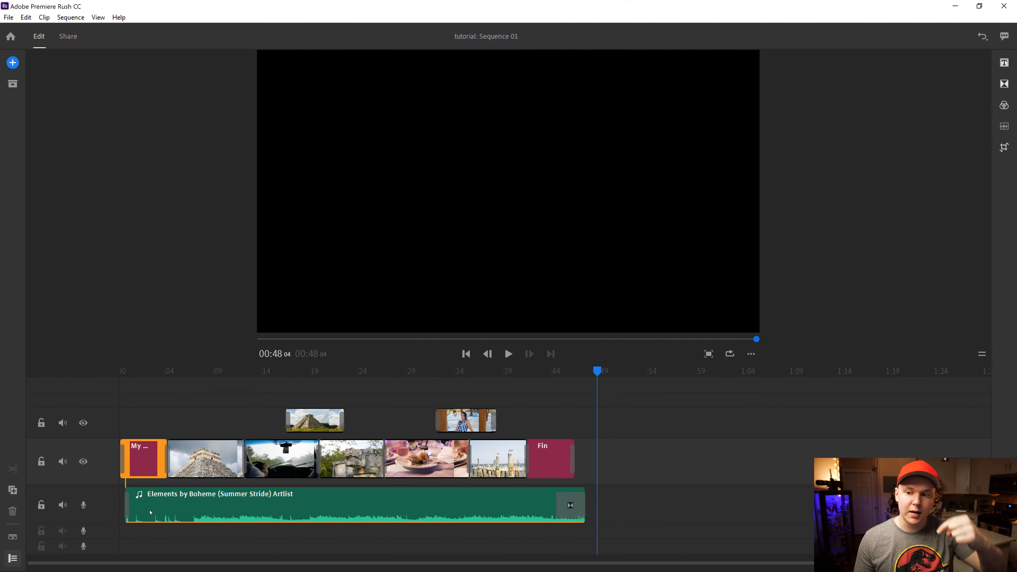
click(83, 504)
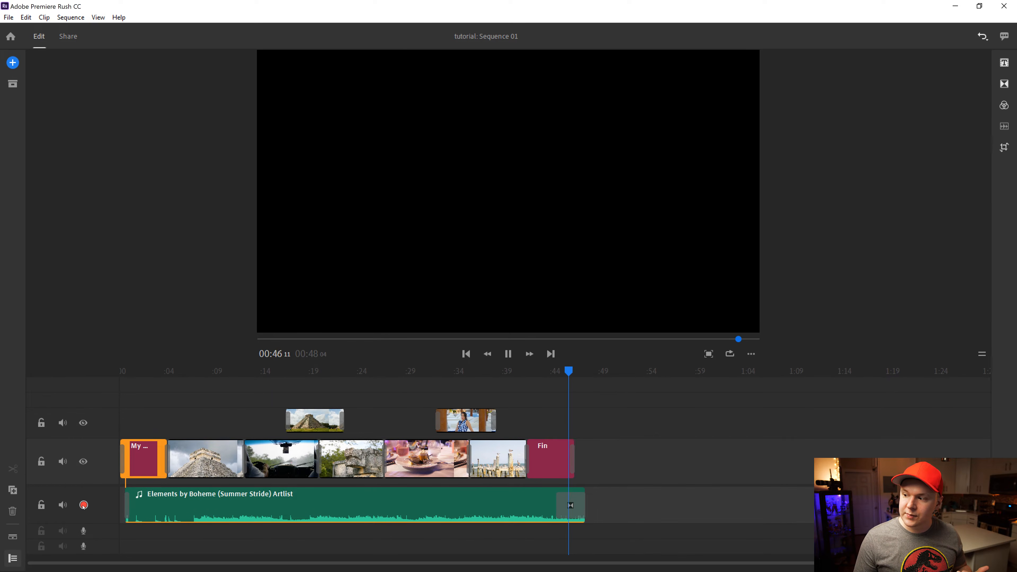
click(83, 505)
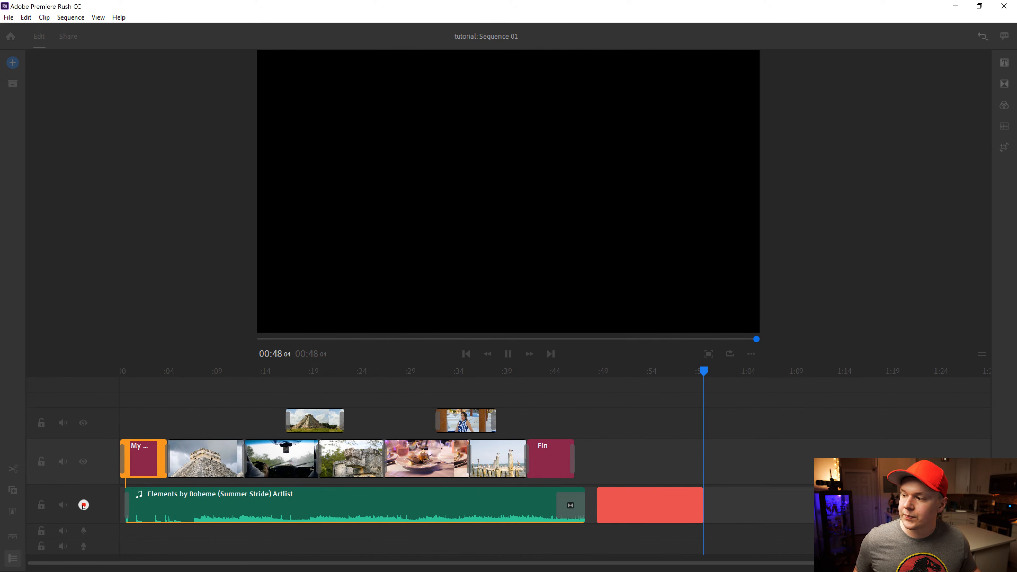
click(84, 505)
Step: Play back the start of the recorded voiceover and delete the voiceover clip from the timeline
click(596, 372)
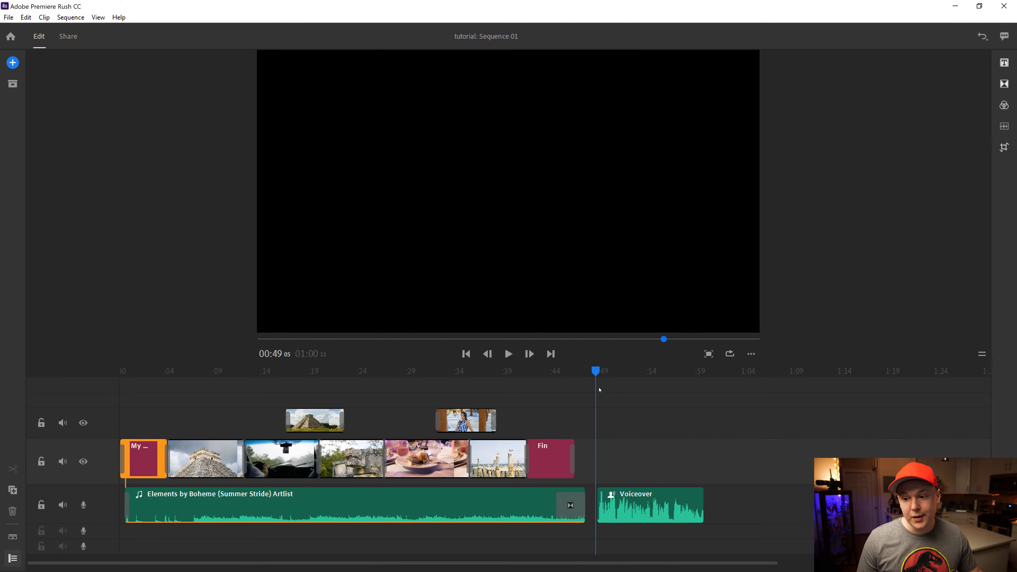
click(508, 354)
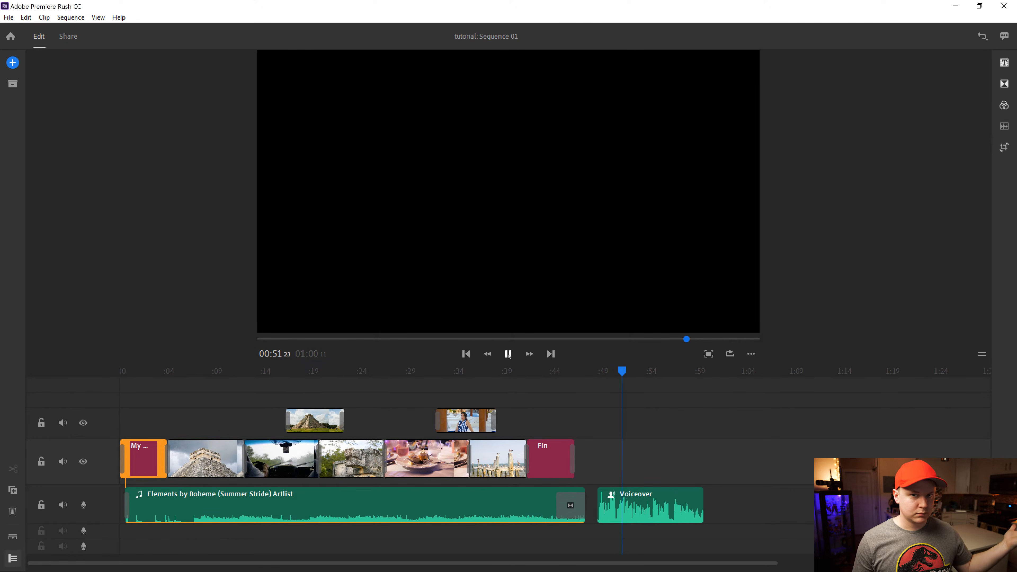
click(508, 354)
click(665, 506)
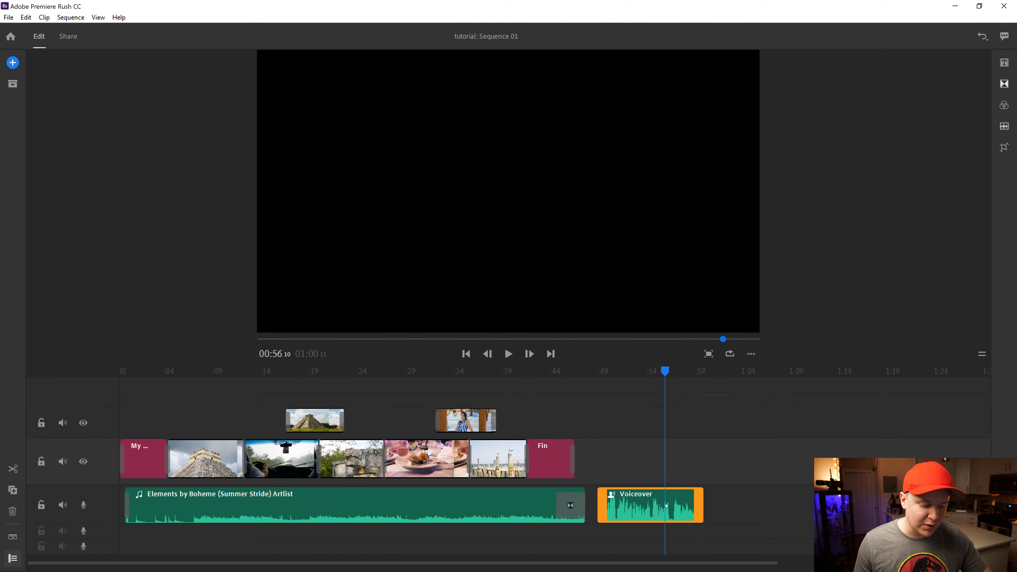
key(Delete)
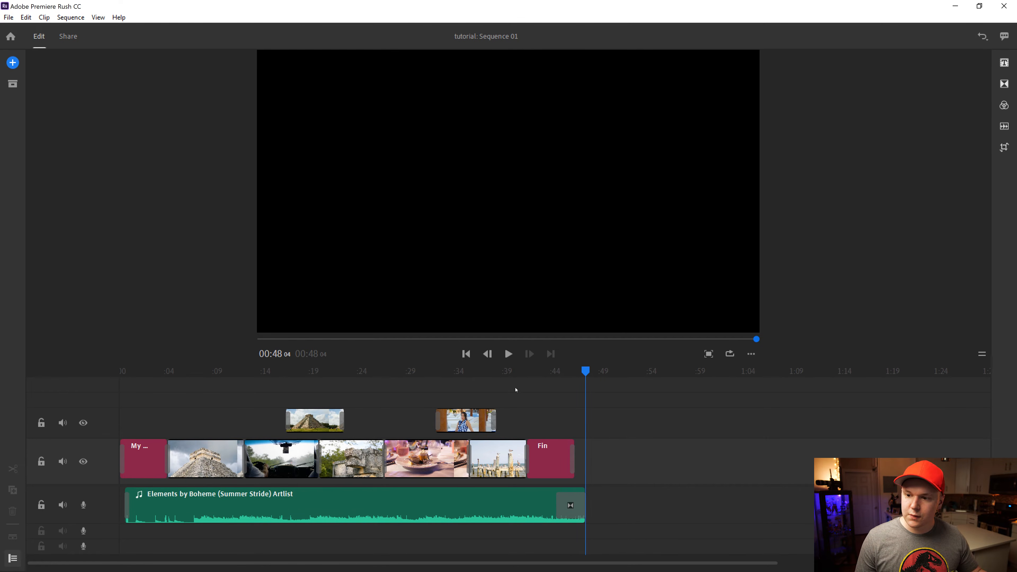
Step: Open the sequence's local export settings and set the file name to Yest Video
drag(596, 369, 140, 371)
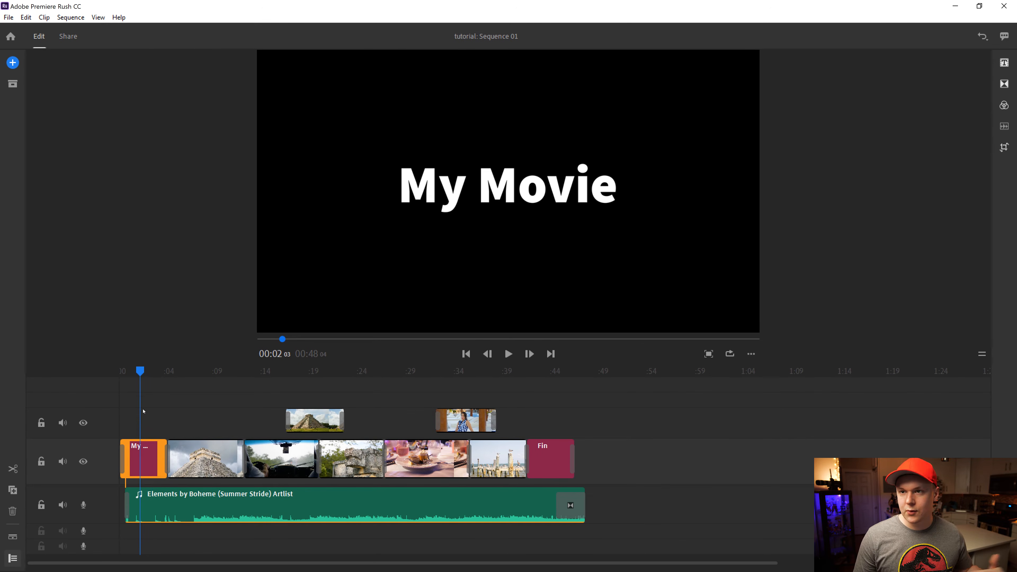
click(68, 37)
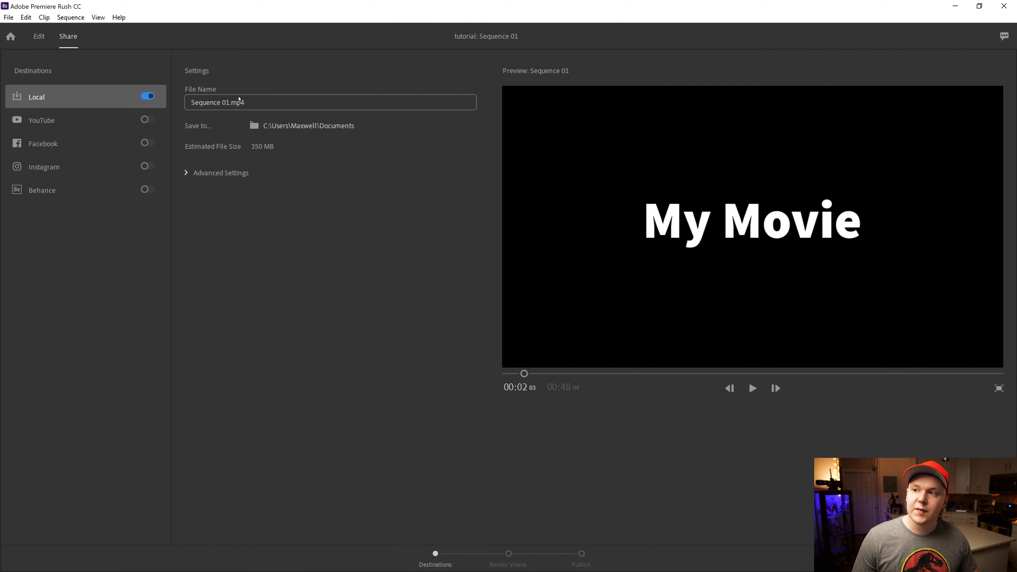
click(250, 103)
drag(262, 103, 102, 101)
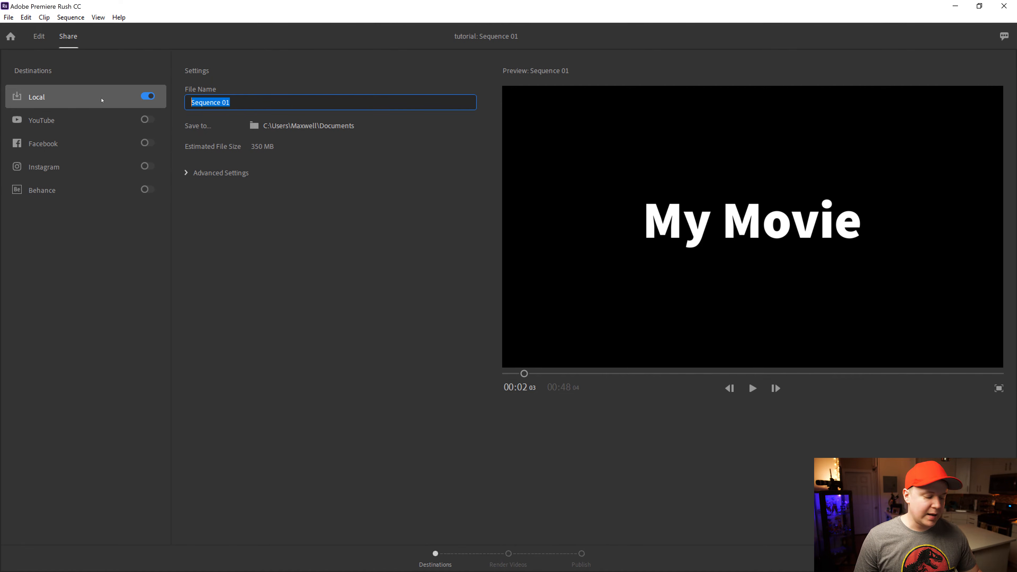
text(Yest)
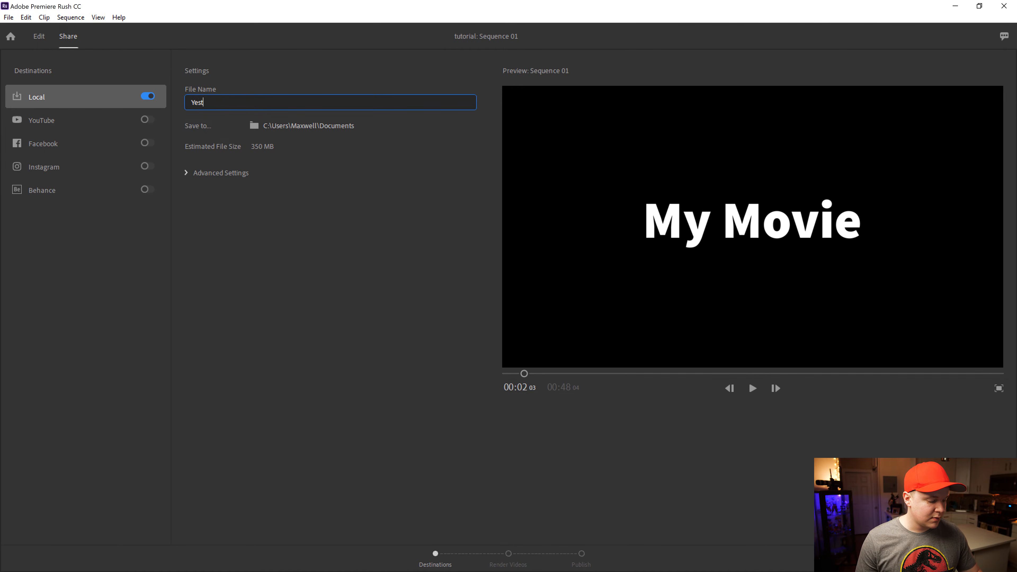
text( Viude)
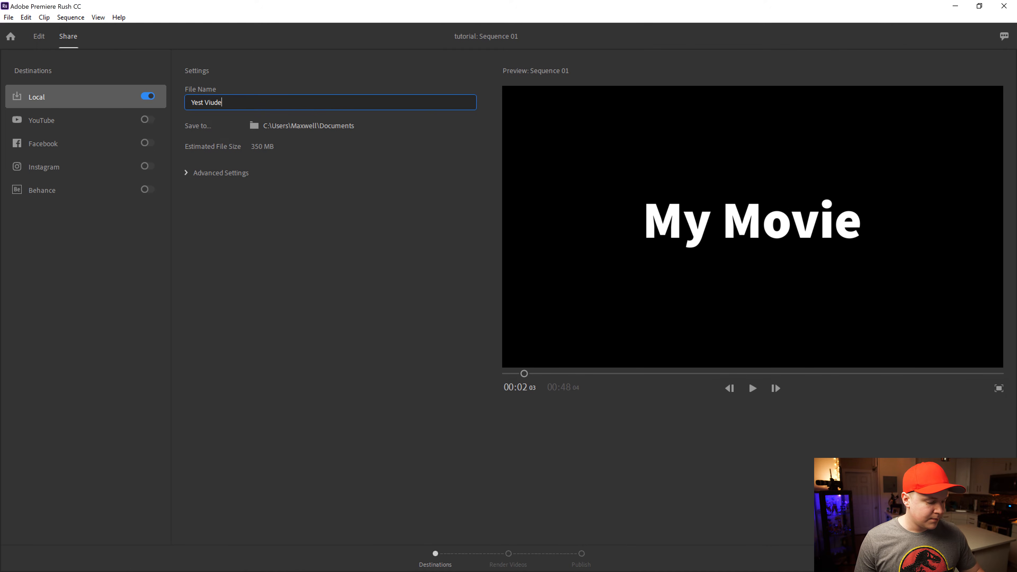
key(BackSpace)
key(BackSpace)
key(BackSpace)
key(BackSpace)
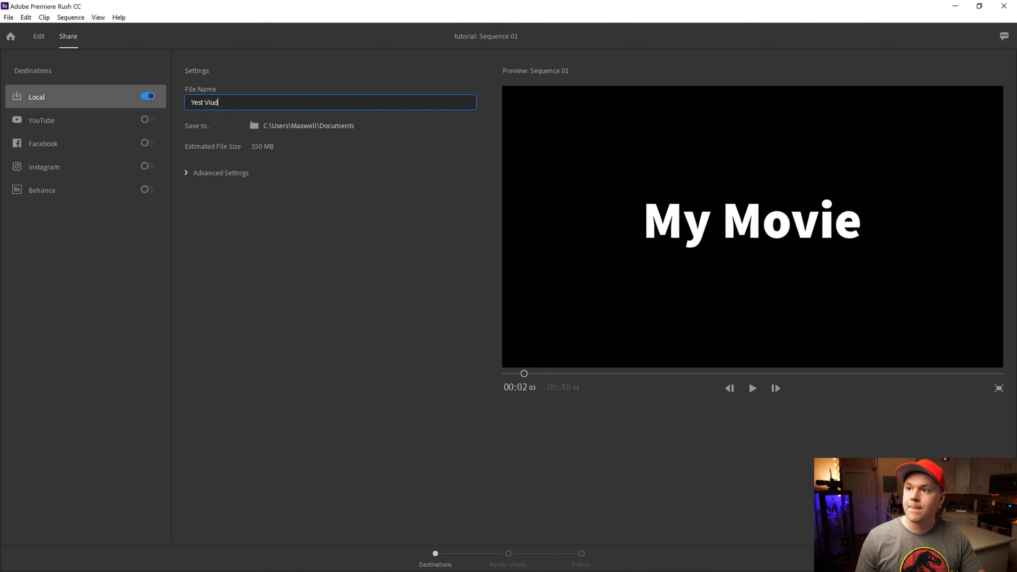
text(deo)
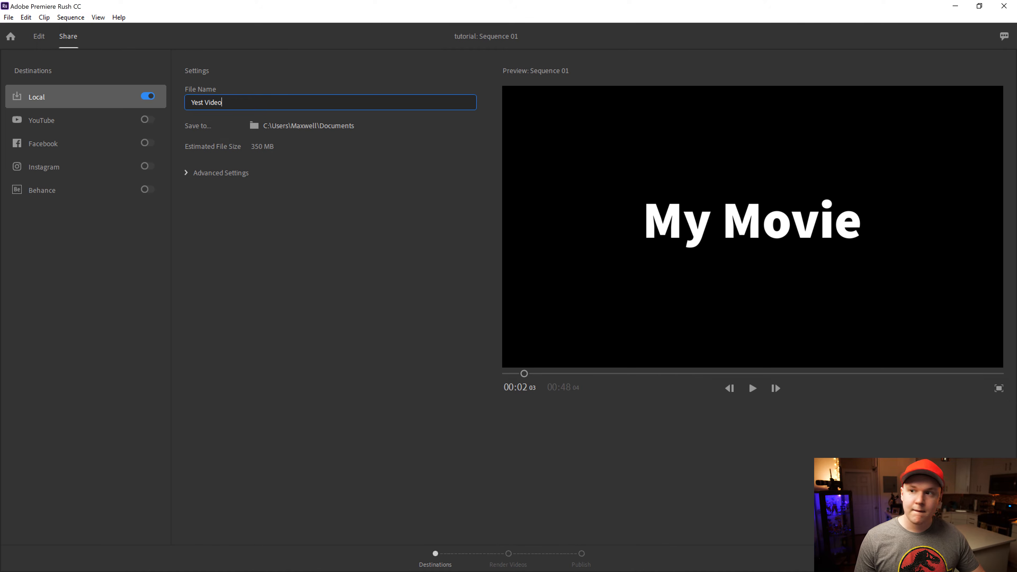
click(282, 173)
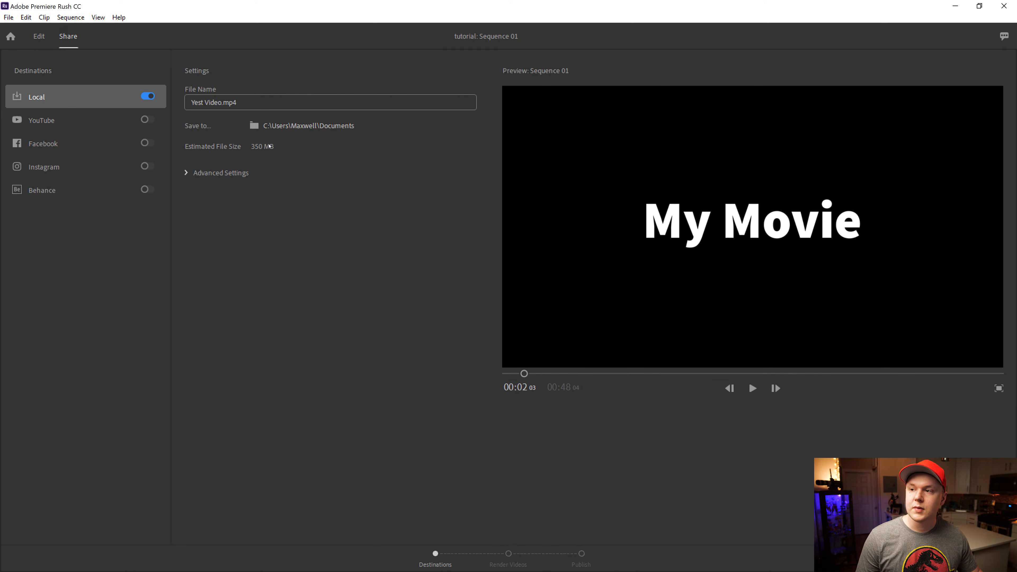
Step: Create a folder named exports inside 44_Premiere Rush and choose it as the save location
click(282, 126)
scroll(44, 237, down, 2)
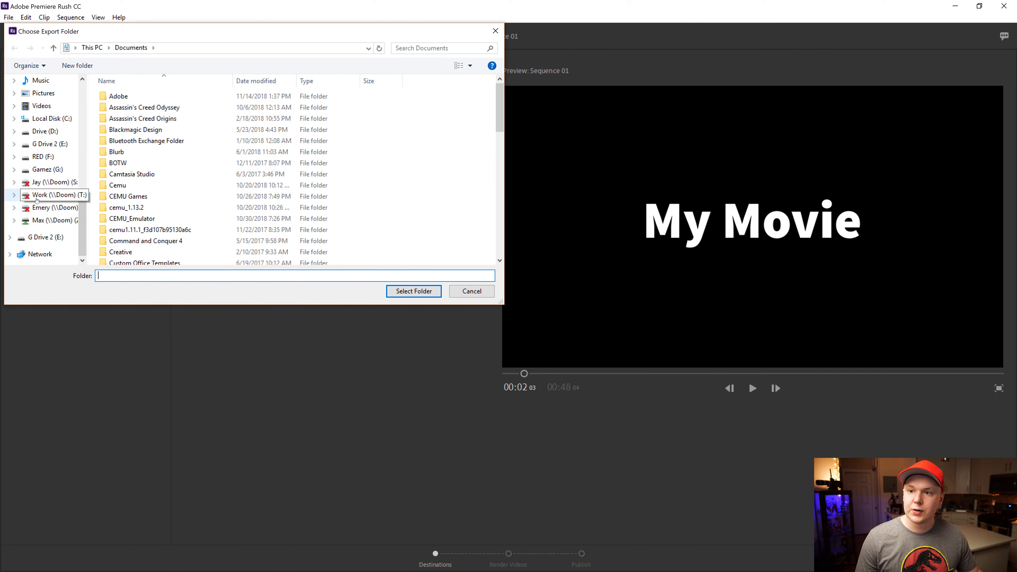
right_click(212, 147)
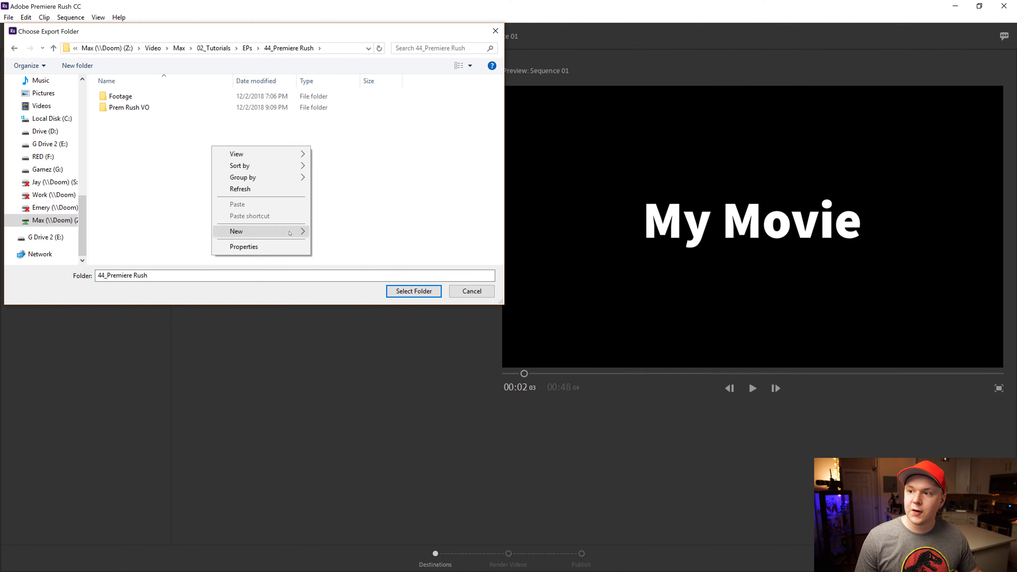
mouse_move(290, 233)
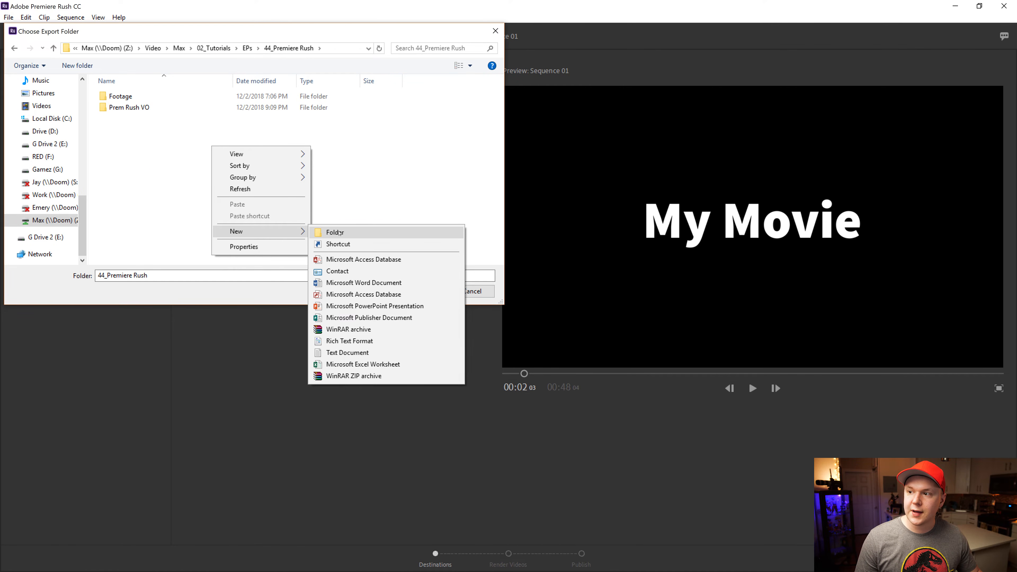
click(343, 229)
text(exports)
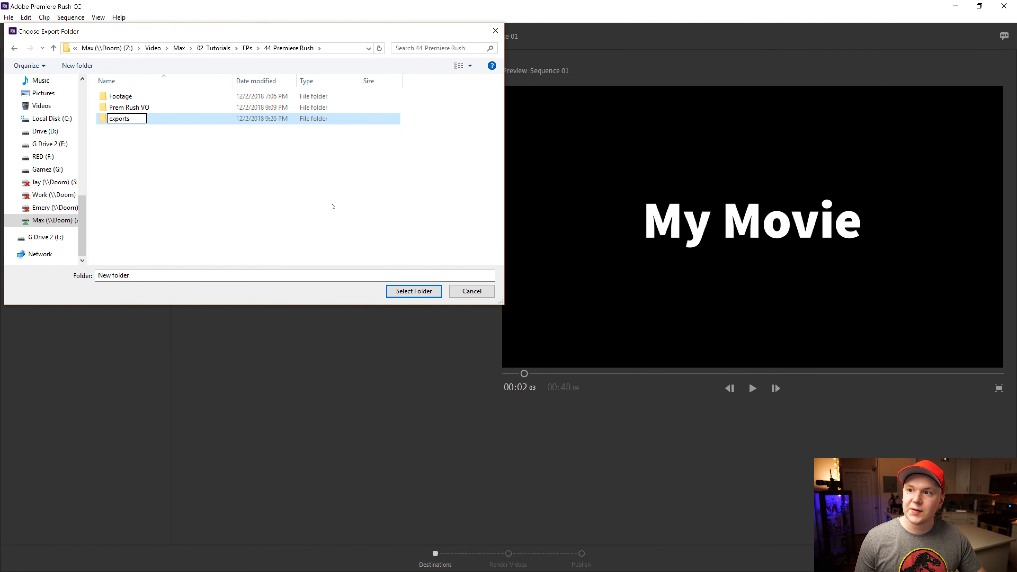
key(Return)
key(Return)
click(411, 292)
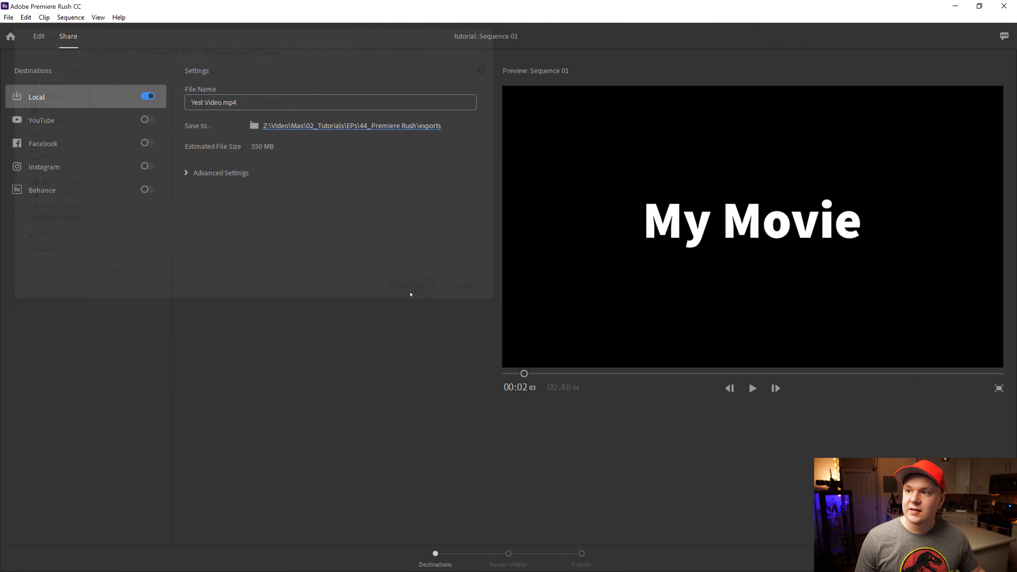
Step: Set the advanced export options to Automatic (2160p 4K Ultra HD) resolution, Automatic (23.976) frame rate, Stereo audio and High quality
click(187, 173)
click(265, 217)
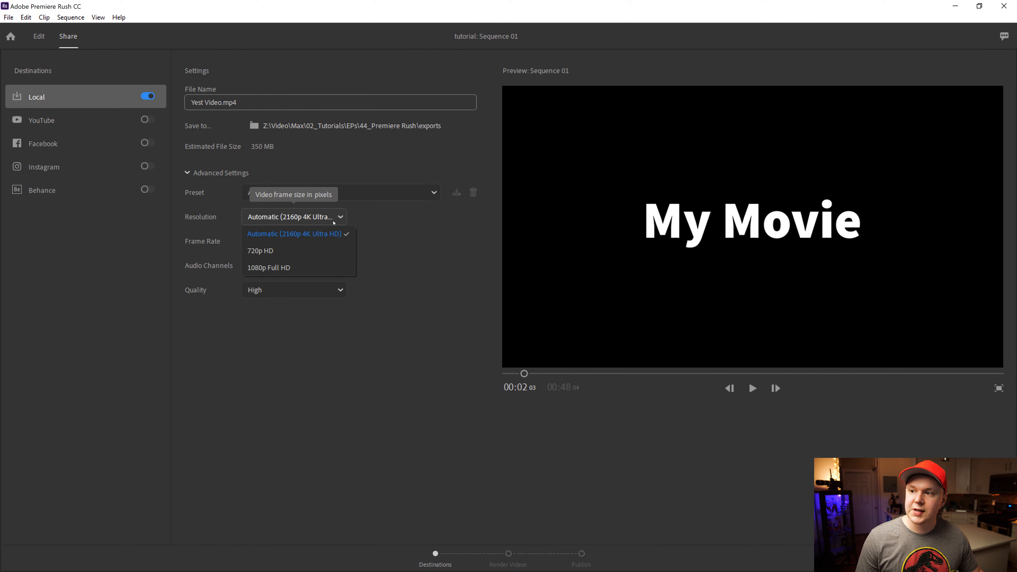
click(301, 236)
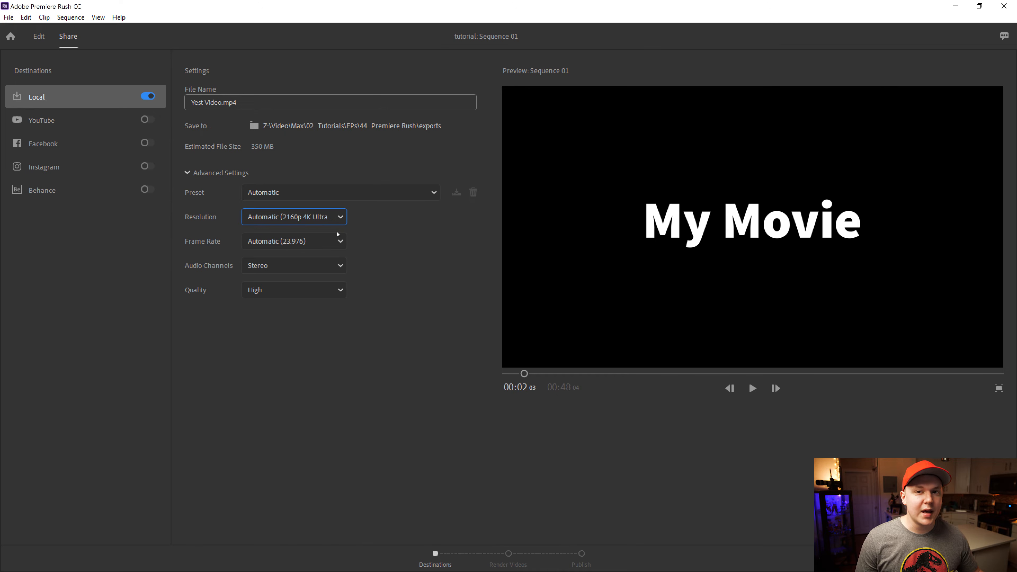
click(330, 236)
click(294, 259)
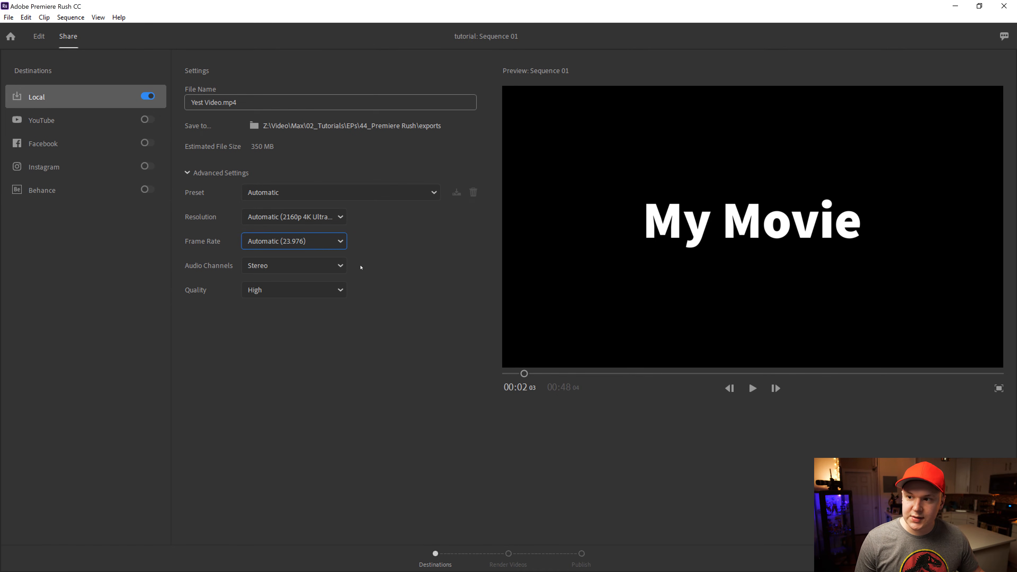
click(332, 266)
click(254, 301)
click(337, 290)
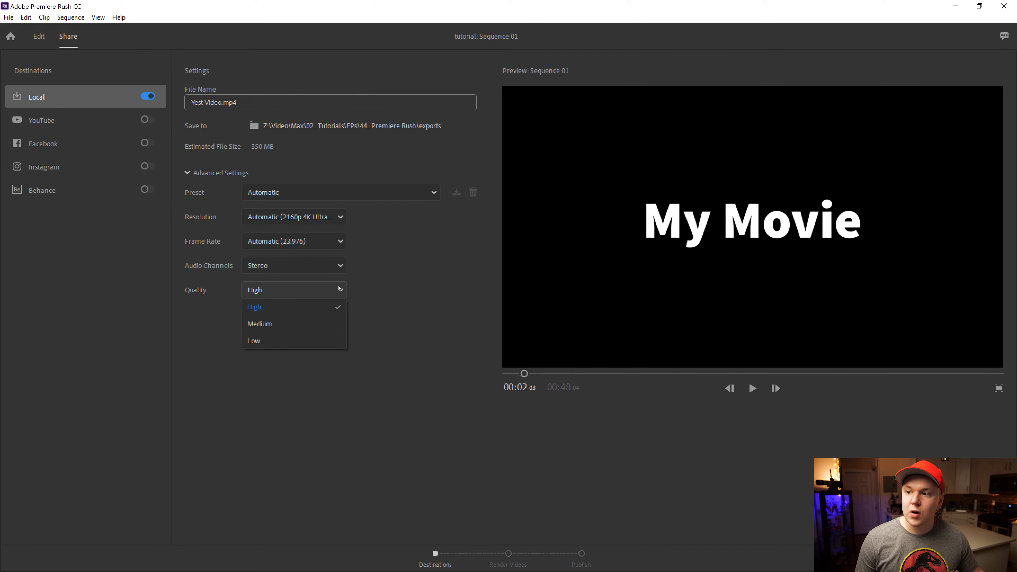
click(276, 307)
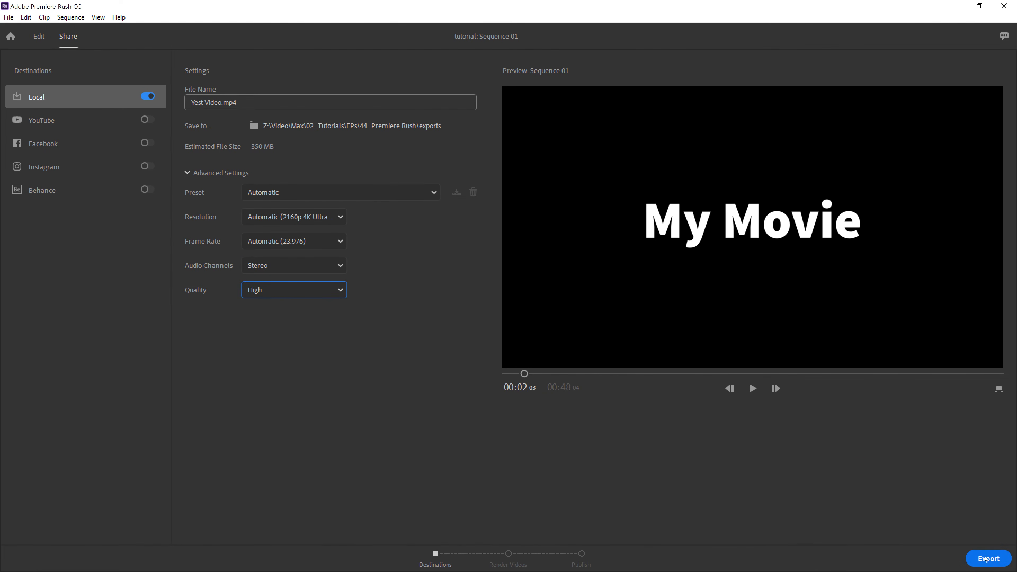
Step: Export the video and show the rendered file in a File Explorer window moved lower on the screen
click(989, 558)
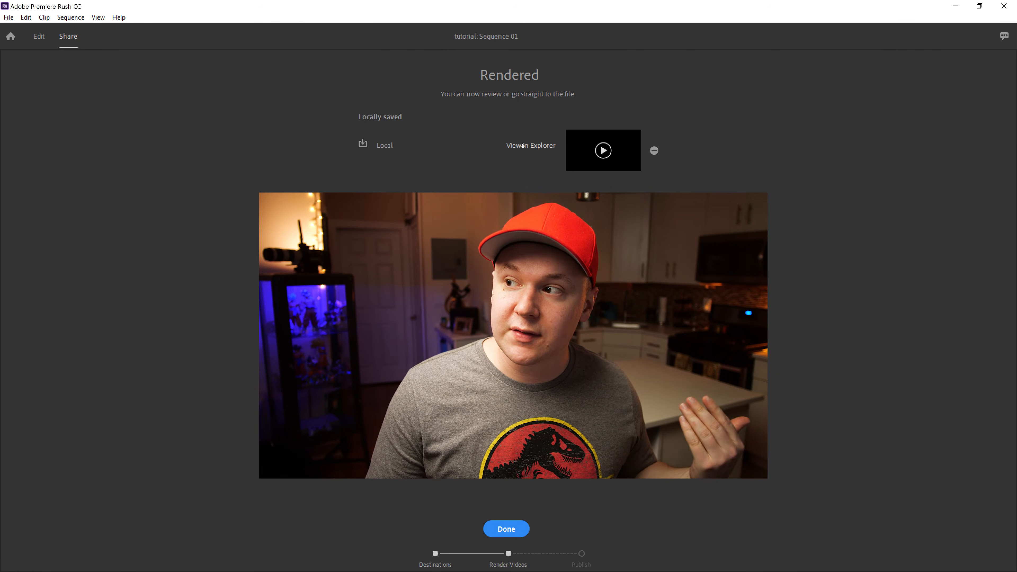
click(535, 146)
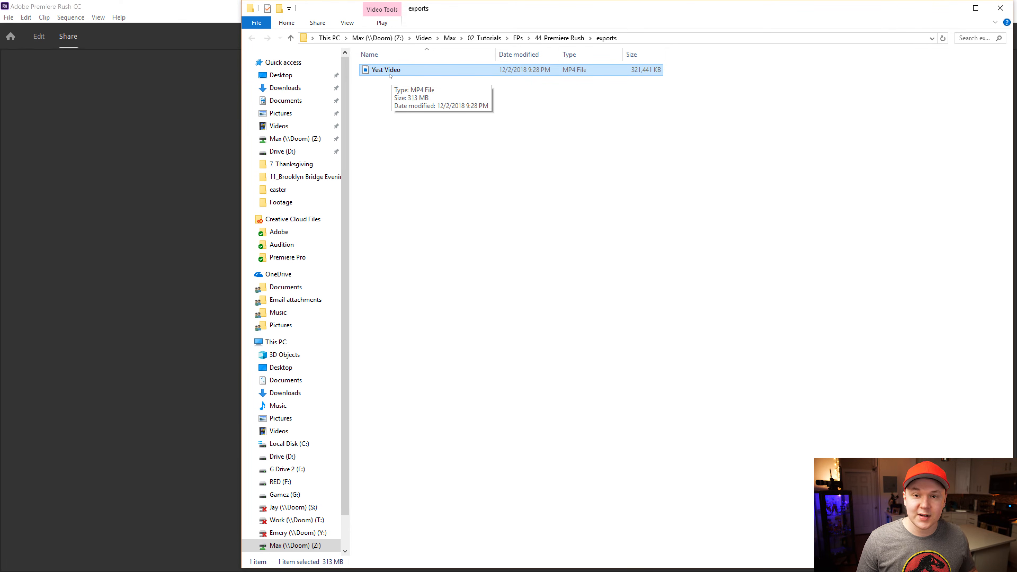
drag(480, 8, 398, 149)
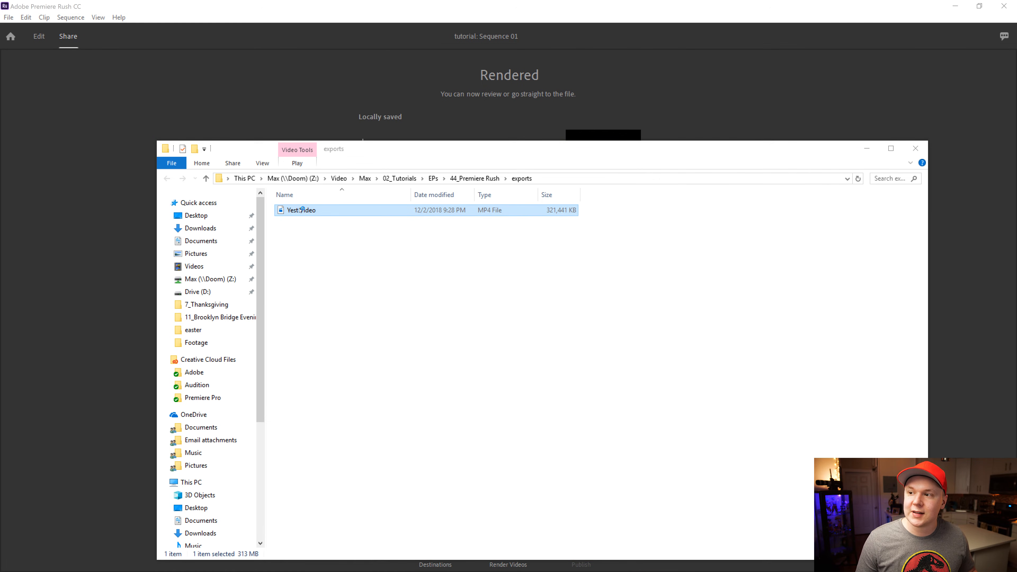